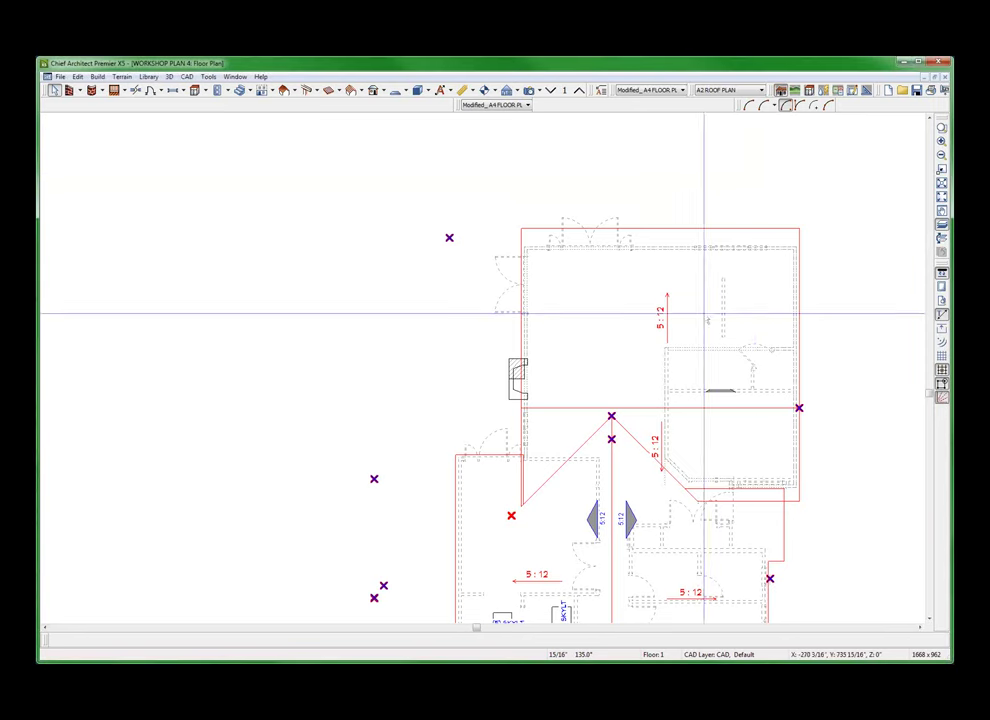
Select the large rectangular roof plane above the horizontal ridge on floor 1 to examine its extents
left_click(658, 338)
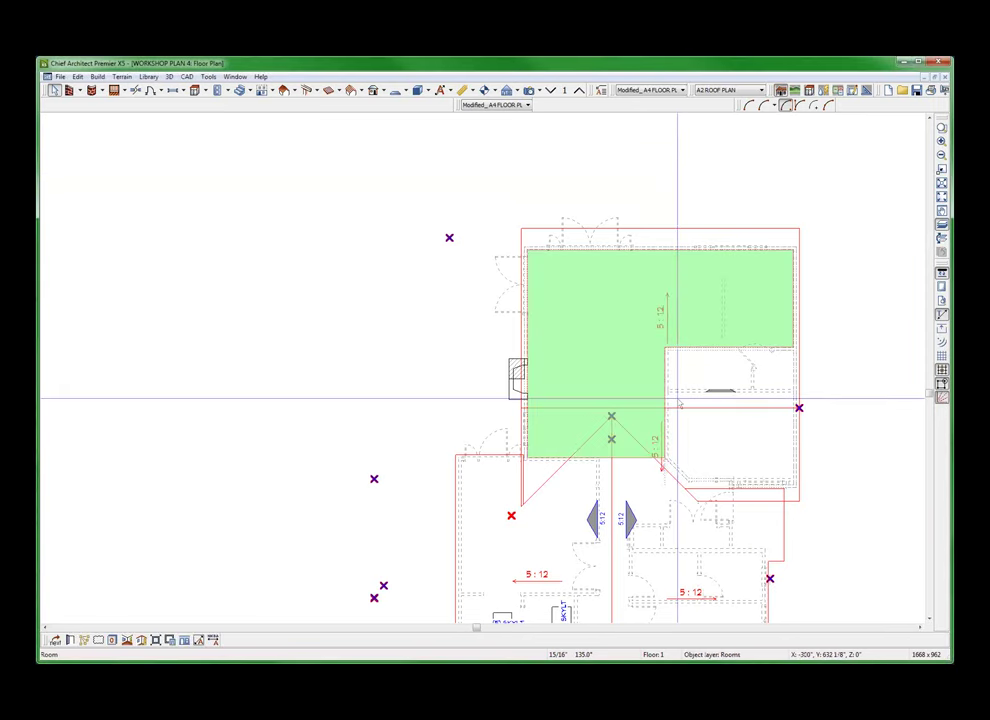
key("Escape")
scroll(663, 385, "down", 3)
scroll(628, 514, "up", 5)
scroll(650, 330, "down", 4)
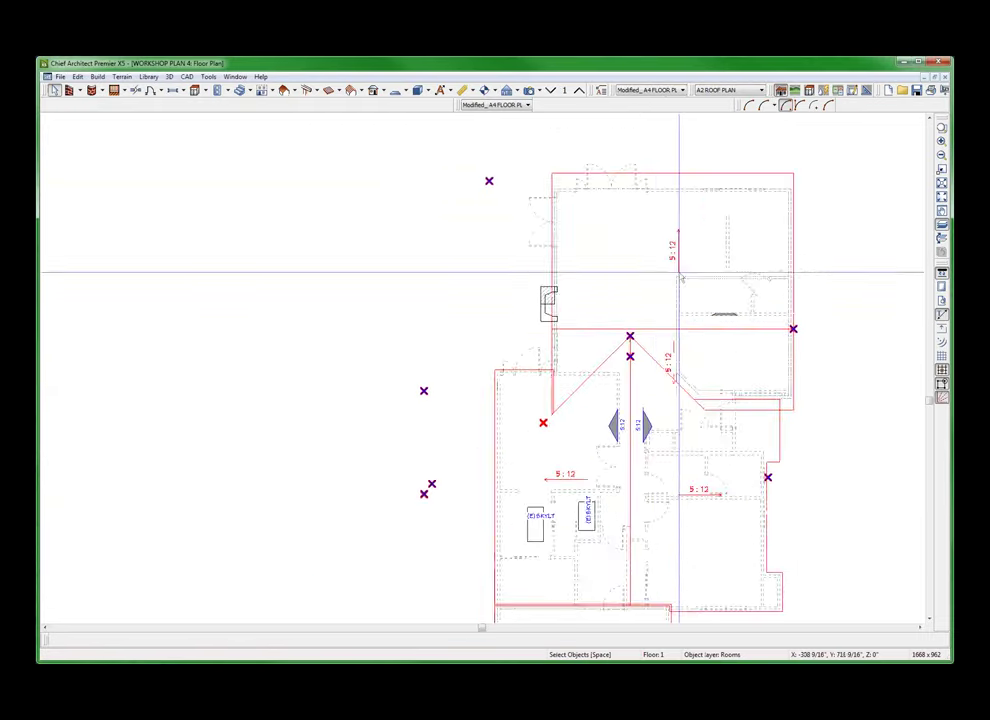
scroll(680, 271, "up", 2)
left_click(663, 157)
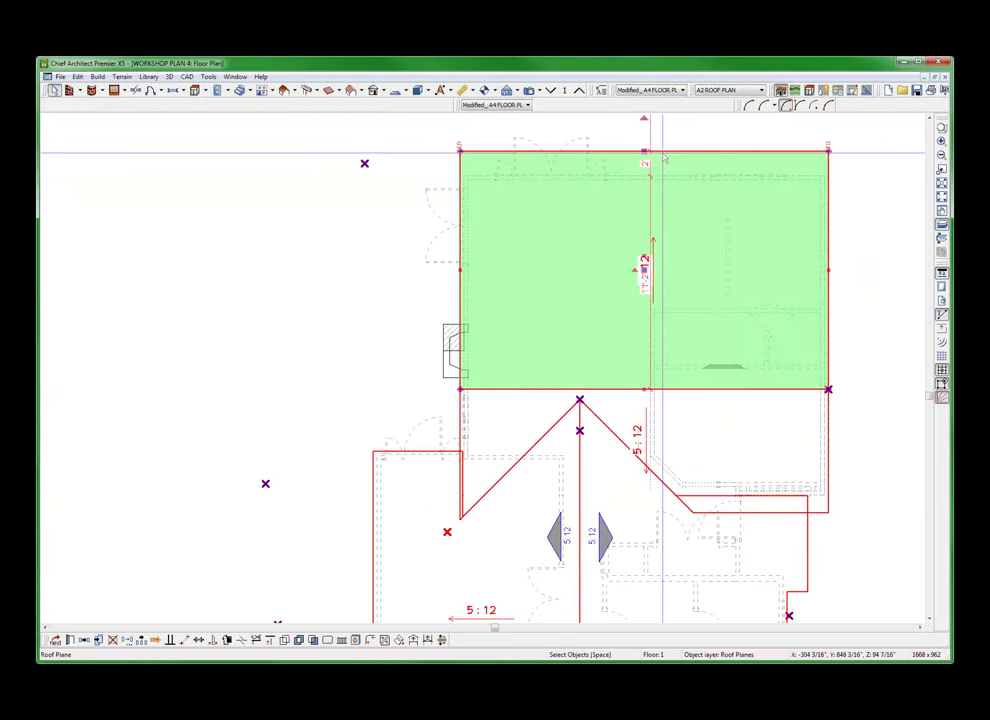
Switch to floor 2 and inspect the rooms beneath the roof plane outline
left_click(580, 91)
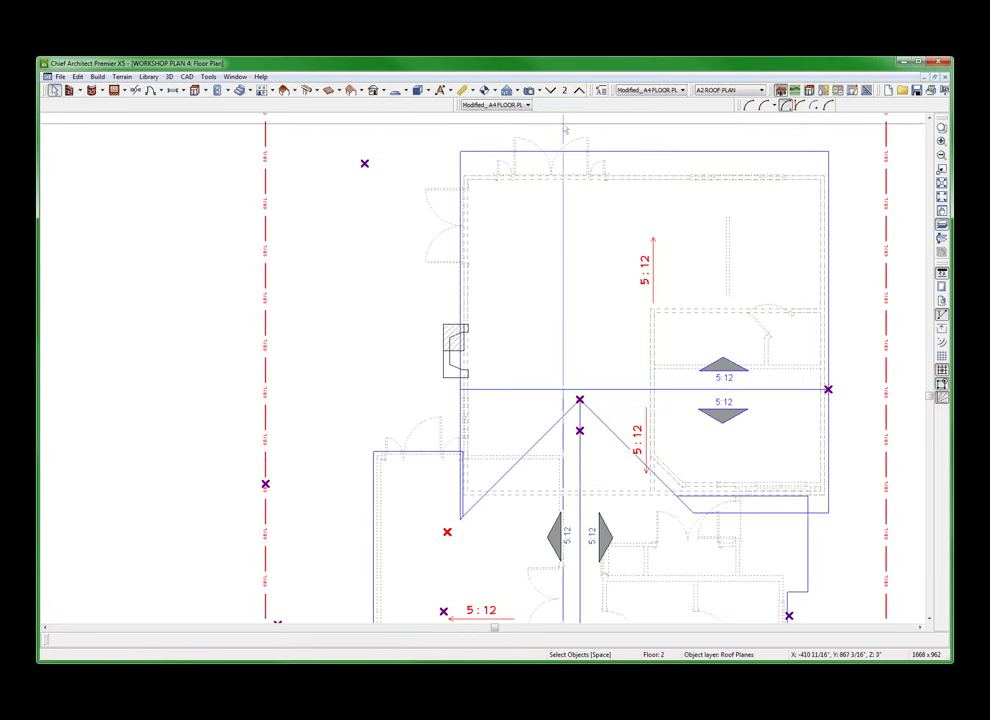
left_click(690, 338)
scroll(692, 208, "up", 4)
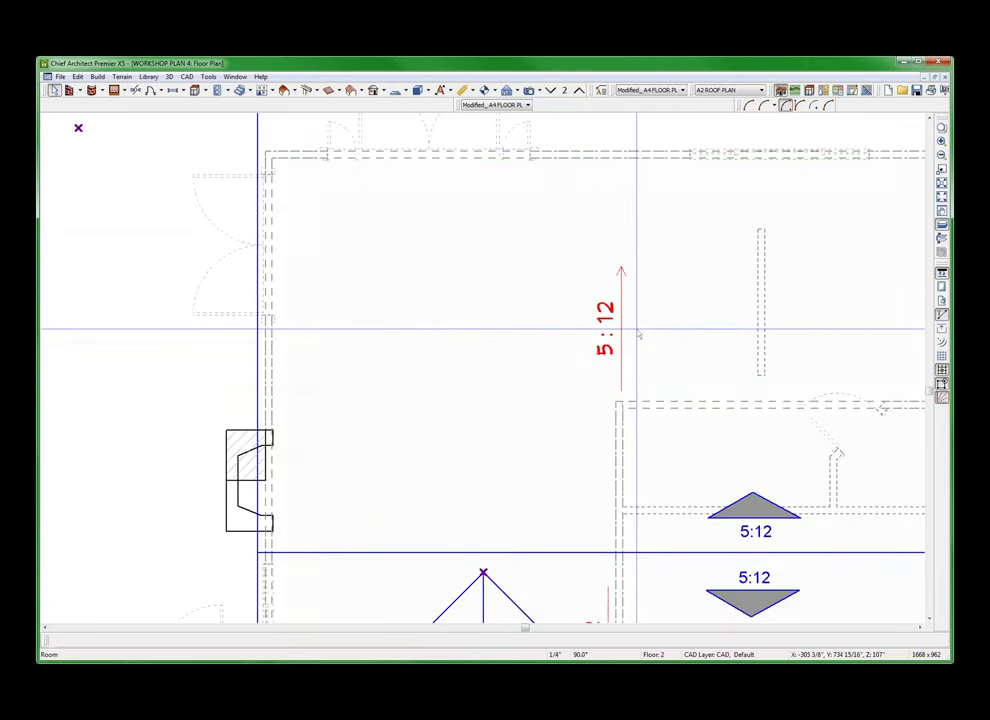
left_click(638, 334)
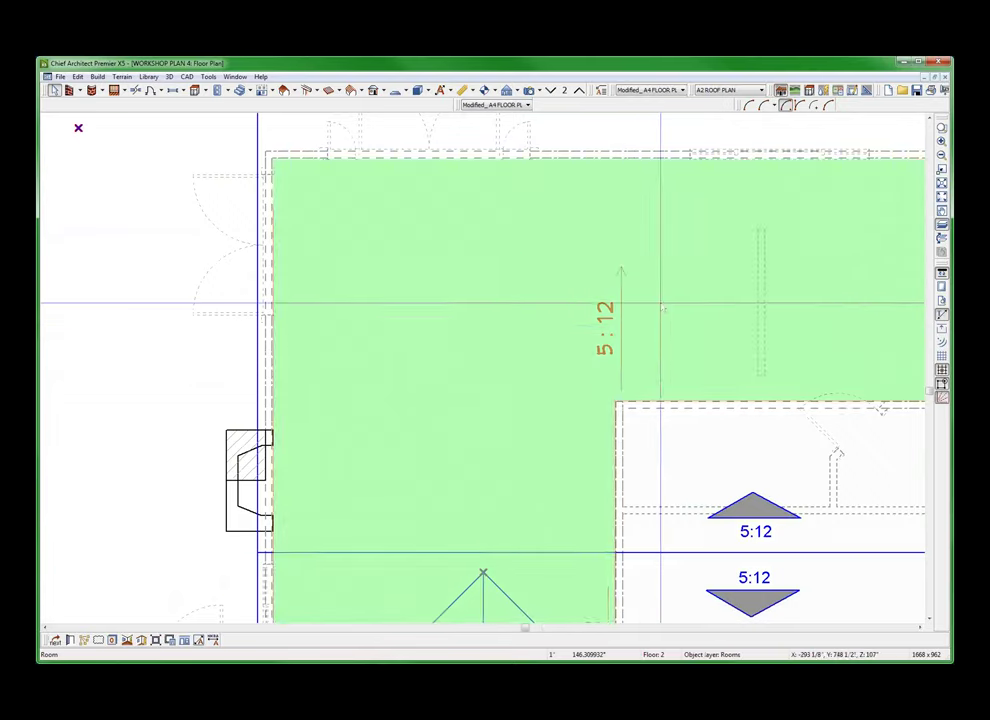
scroll(650, 305, "up", 4)
scroll(560, 290, "down", 5)
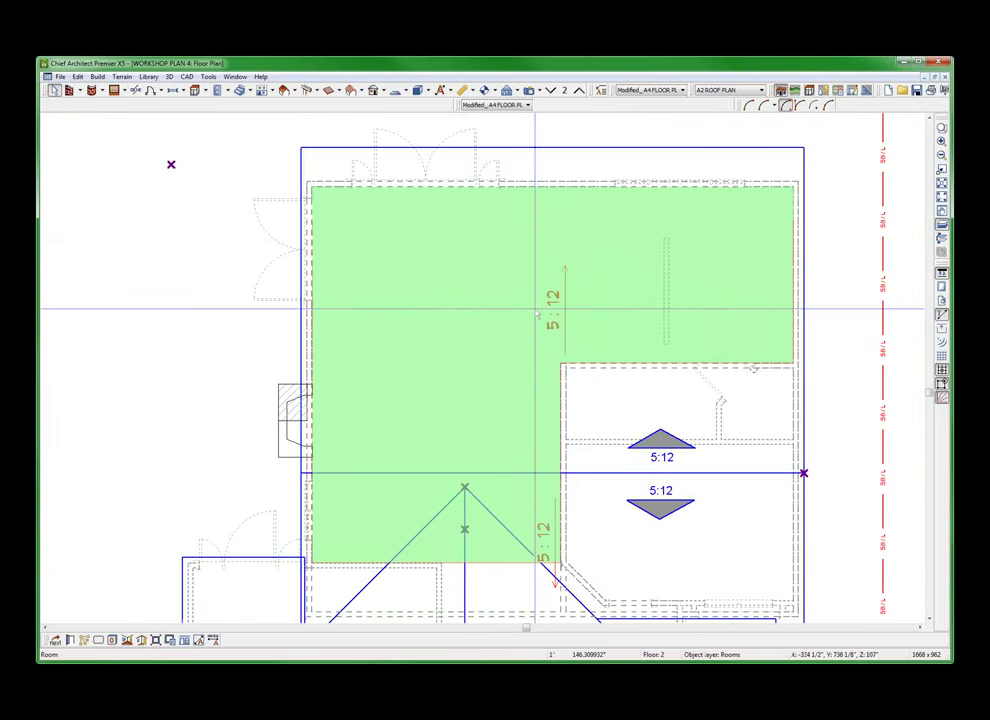
Select the 5:12 labels and the triangular arrowhead near the ridge individually to check what objects they are
left_click(658, 490)
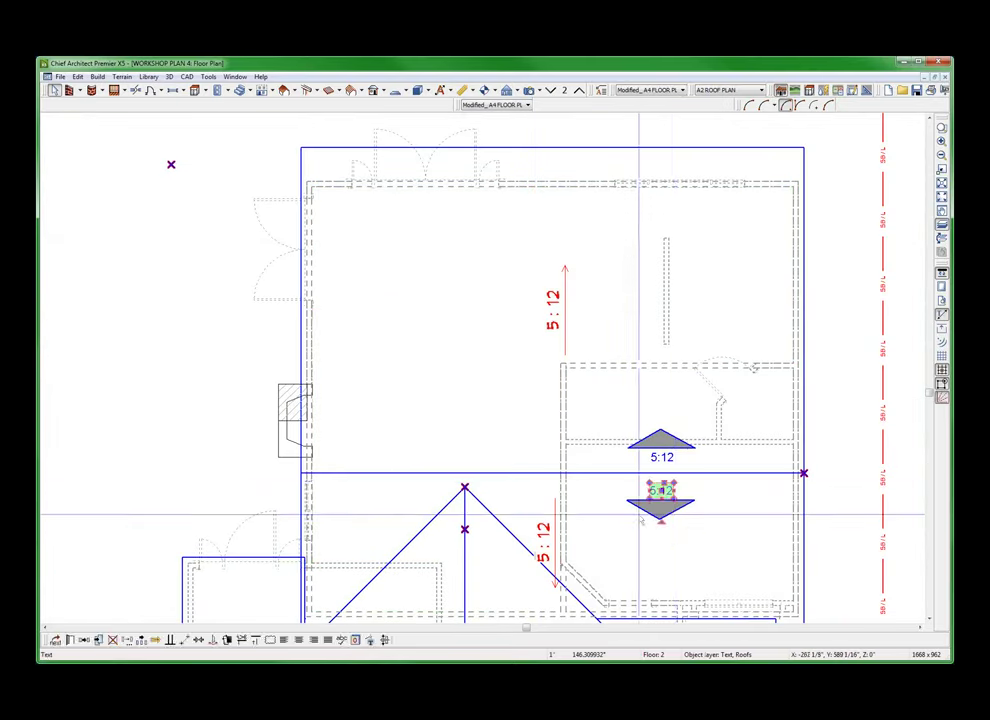
scroll(640, 520, "up", 3)
left_click_drag(694, 462, 696, 400)
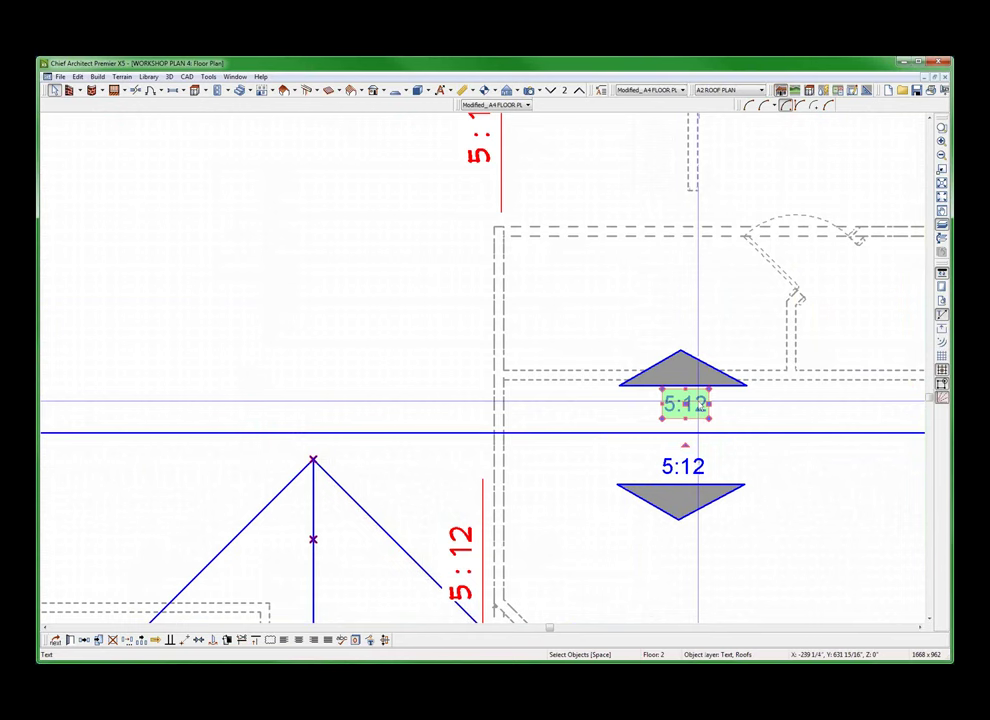
left_click(682, 368)
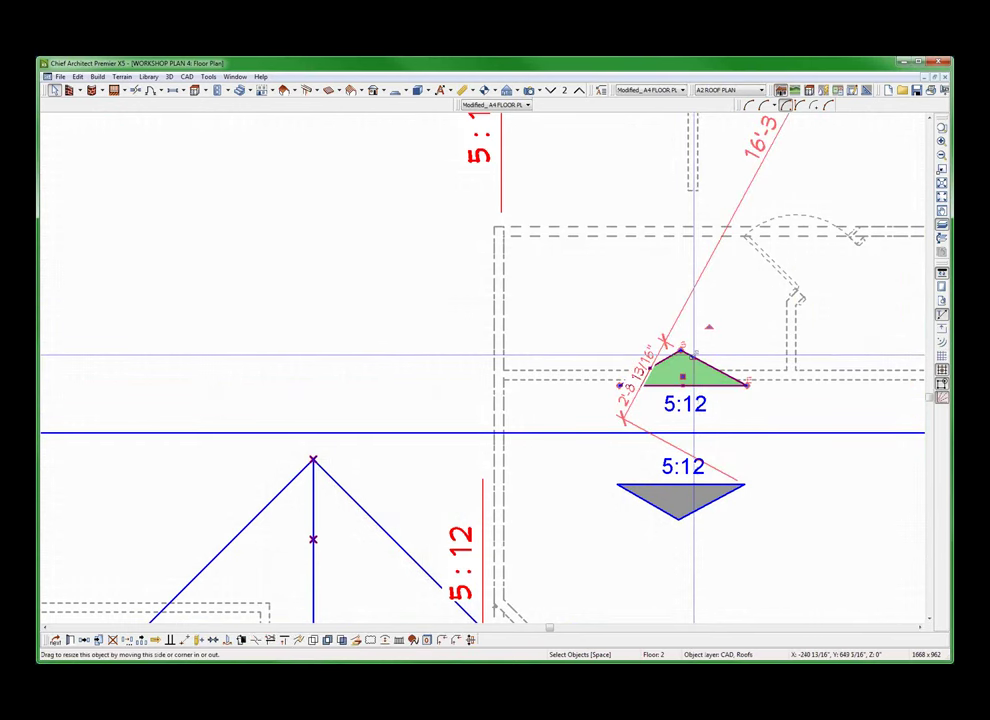
left_click(736, 406)
left_click(745, 420)
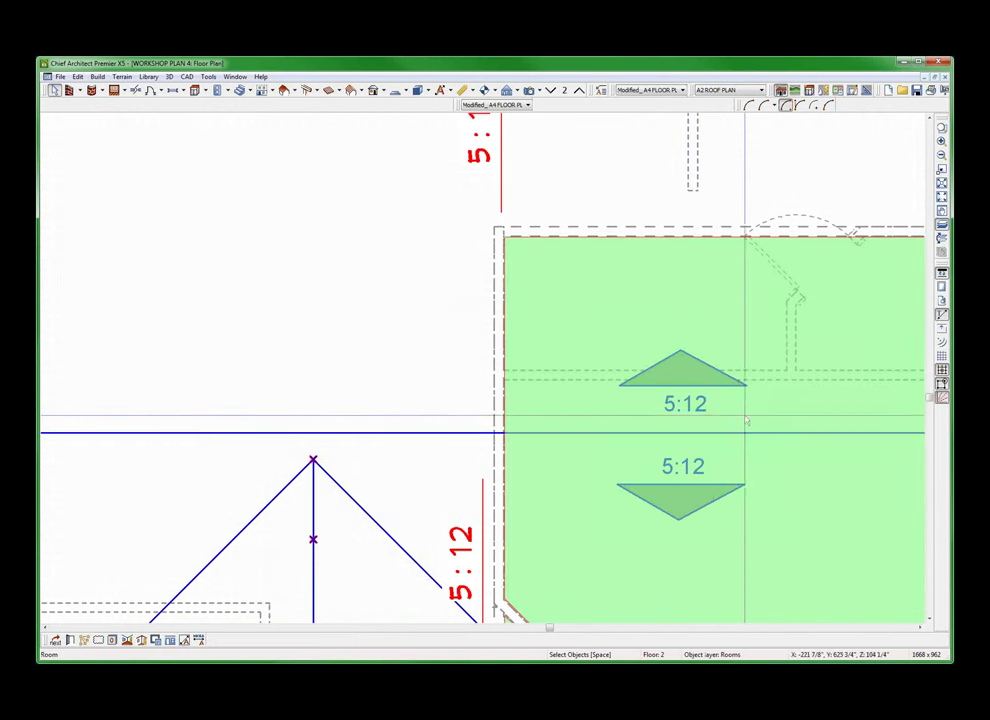
Try to copy the upward pitch marker into the large room's open area, and undo the placement
scroll(745, 420, "down", 1)
scroll(664, 411, "down", 1)
key("Escape")
left_click_drag(601, 366, 754, 430)
left_click(733, 415)
key("ctrl+c")
key("ctrl+v")
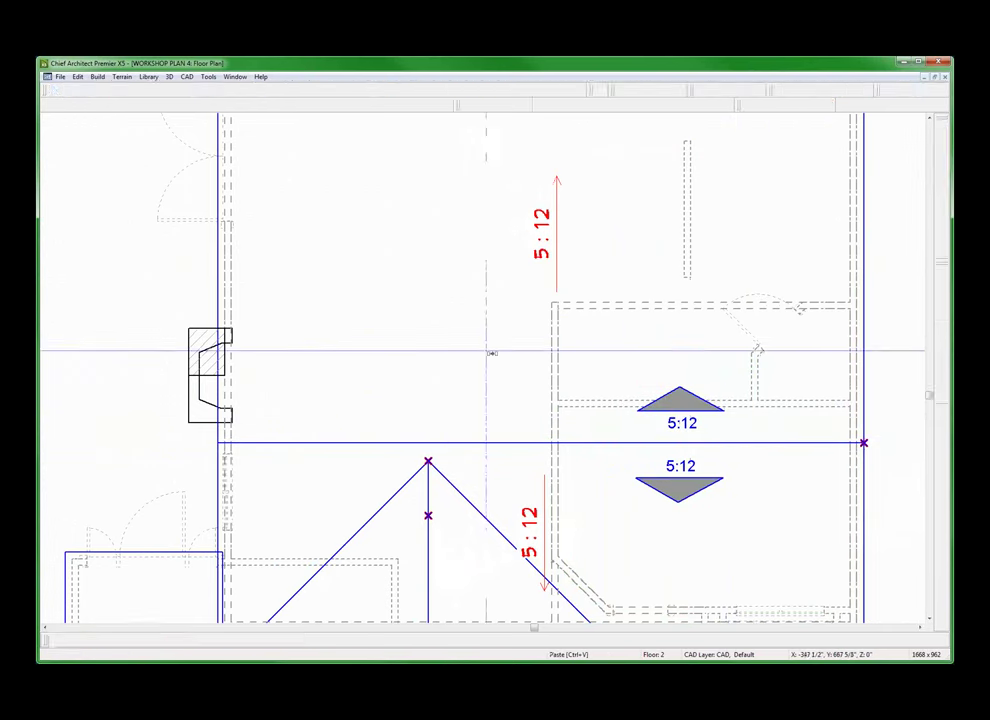
left_click(435, 233)
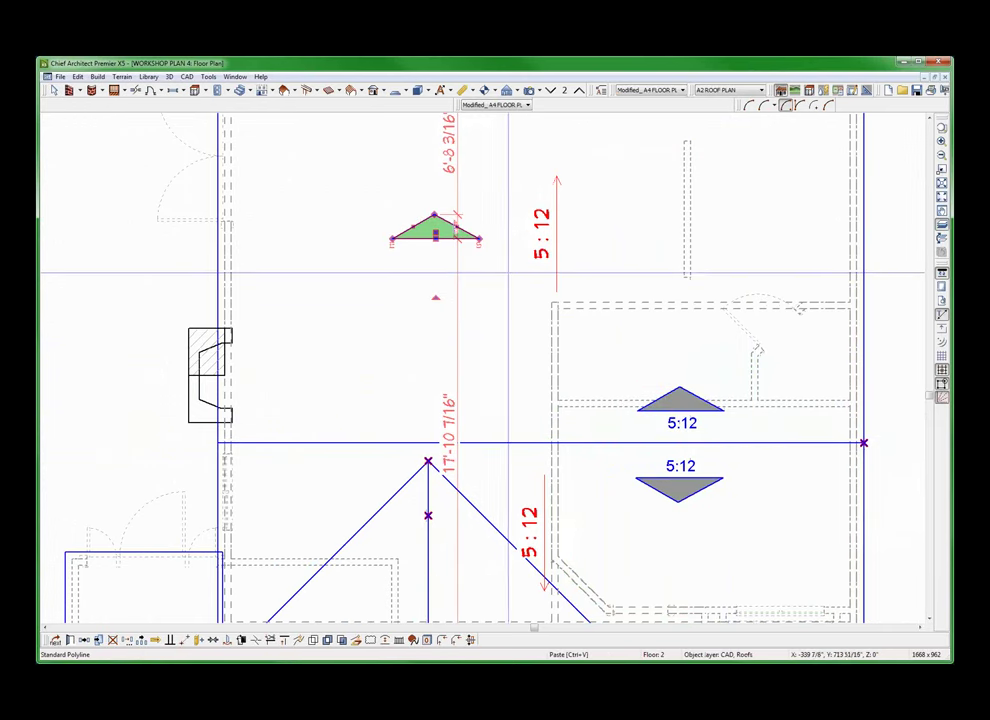
key("ctrl+z")
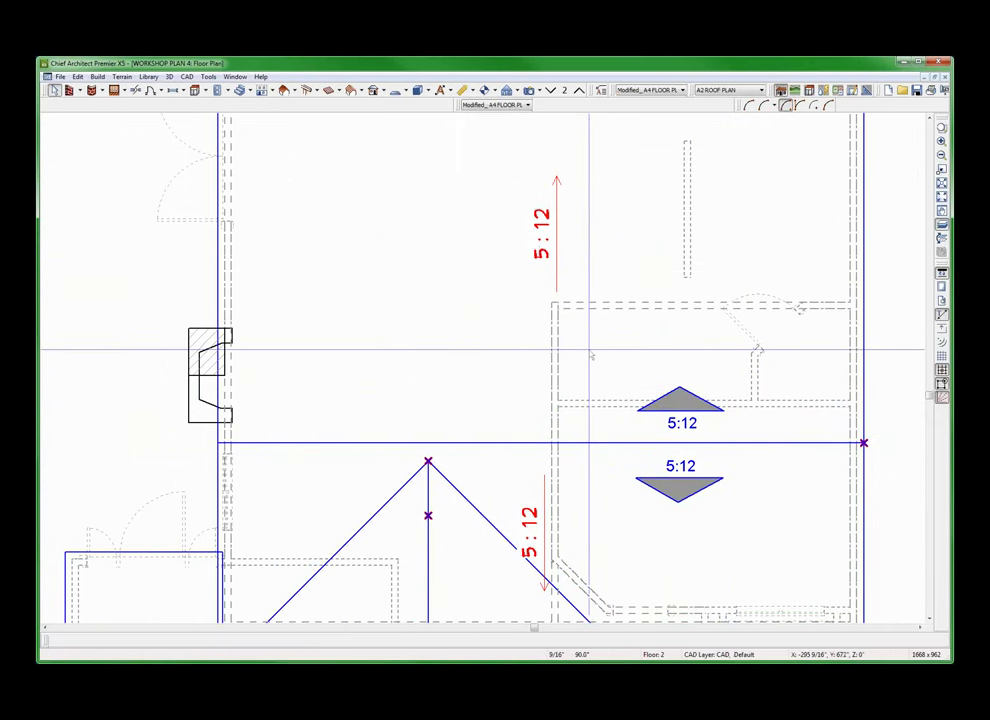
Copy the upward triangle together with its 5:12 label and place the copy beside the upper roof plane's red pitch arrow
left_click_drag(590, 349, 756, 475)
left_click_drag(601, 353, 793, 453)
key("ctrl+c")
key("ctrl+v")
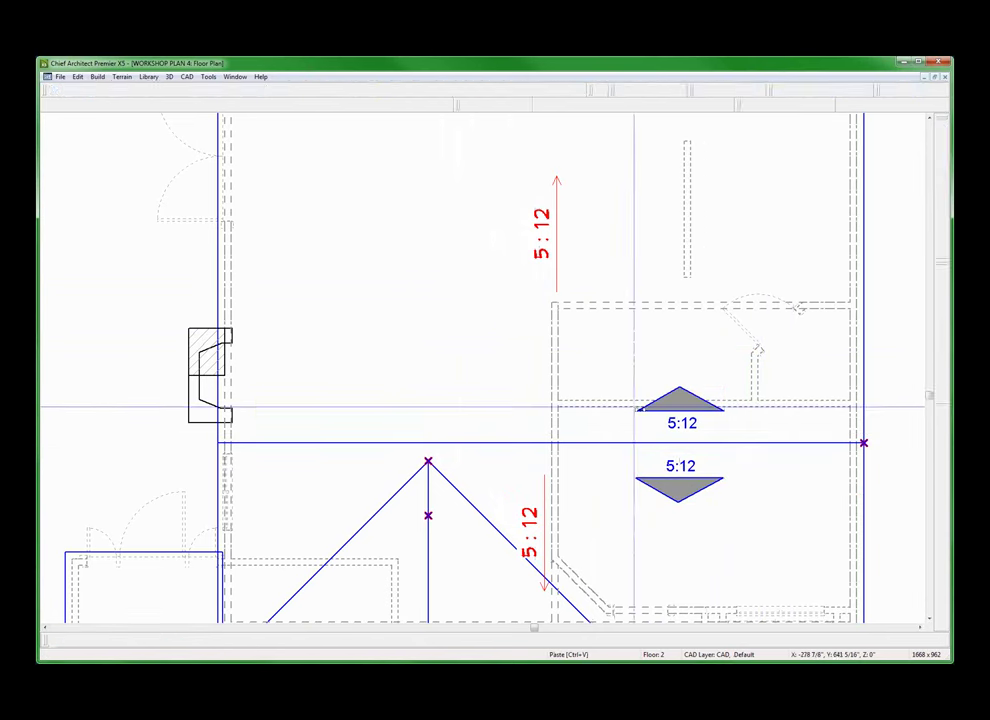
left_click(442, 245)
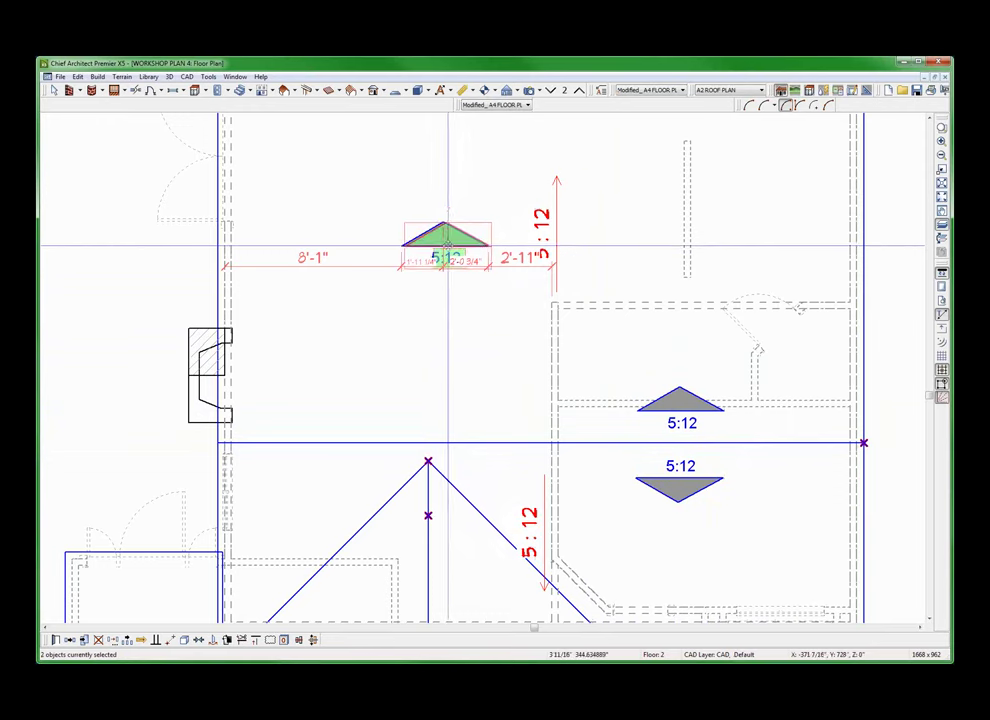
left_click(444, 240)
left_click_drag(607, 238, 608, 238)
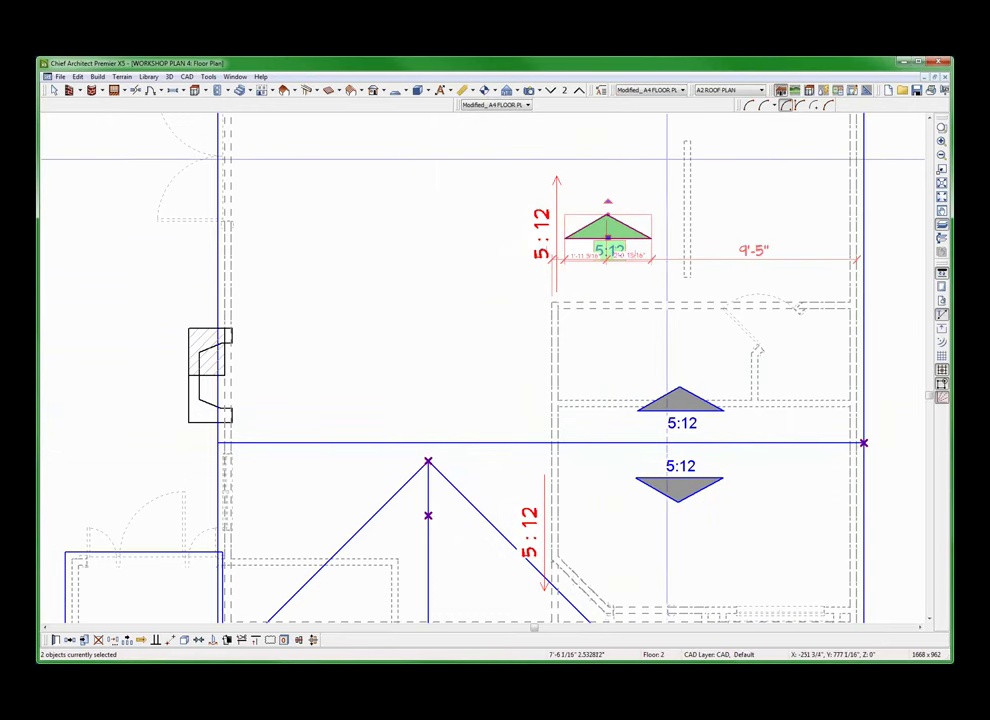
Inspect the copied triangle and its 5:12 label one at a time beside the red pitch arrow
scroll(640, 180, "up", 3)
left_click(625, 352)
left_click(600, 268)
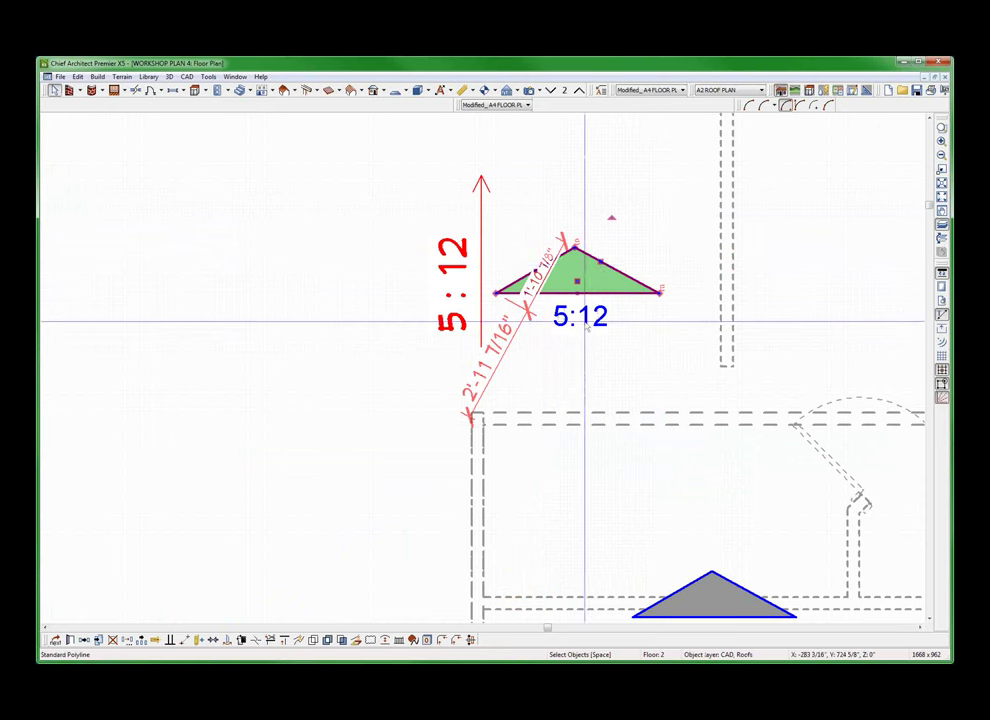
left_click(580, 316)
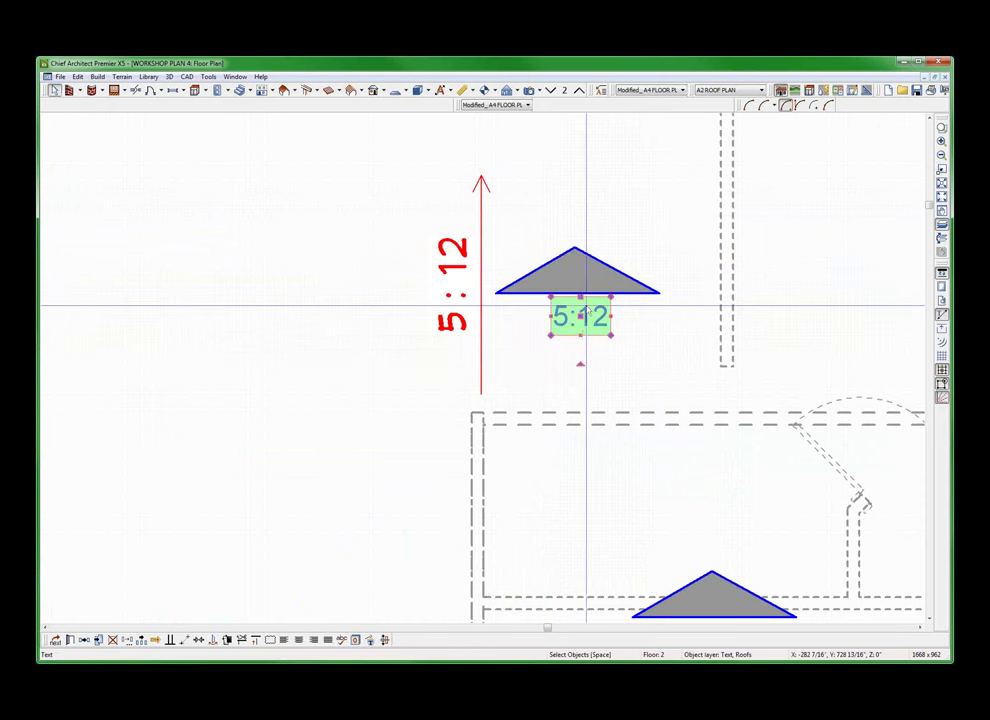
left_click(420, 285)
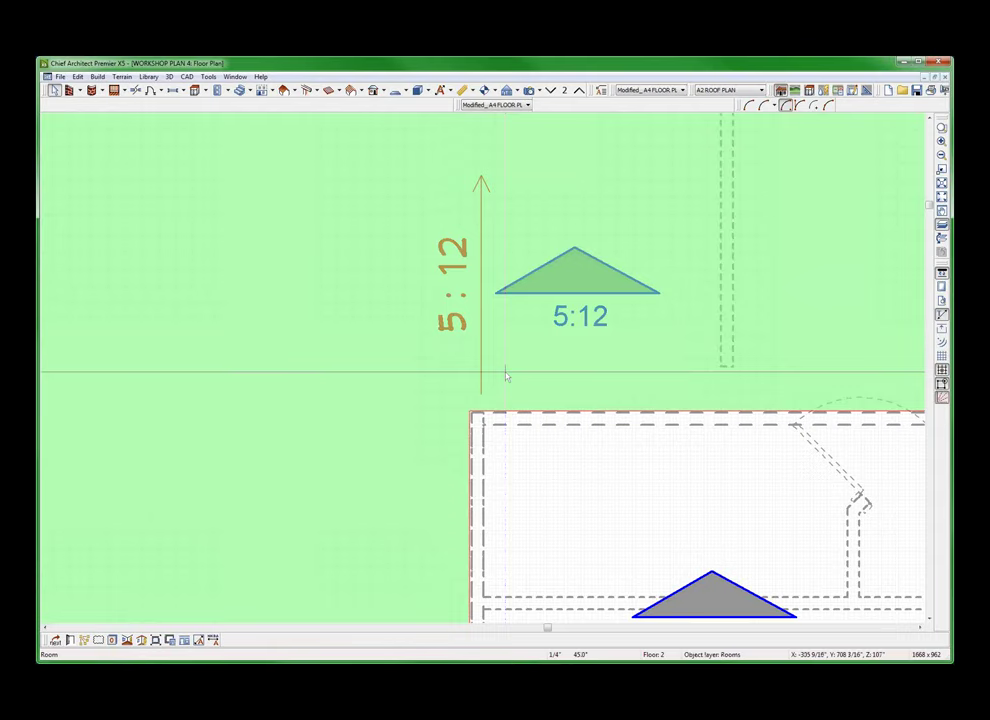
scroll(505, 373, "down", 4)
left_click(626, 272)
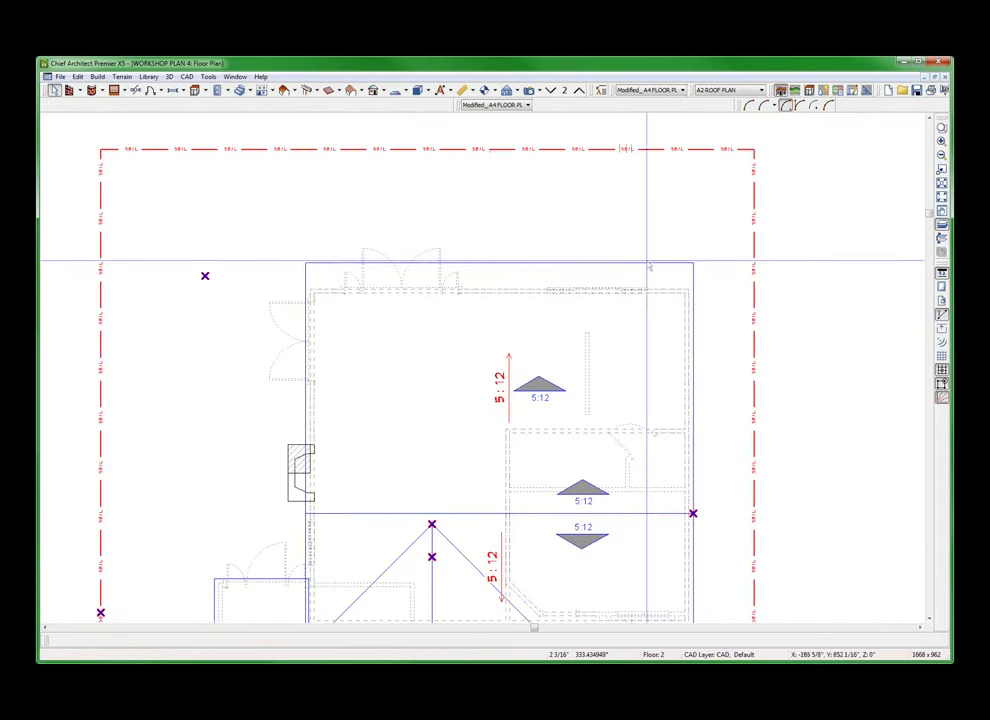
Set the pitch of the roof plane above the ridge on floor 1 to 8 in 12
left_click(550, 93)
left_click(577, 265)
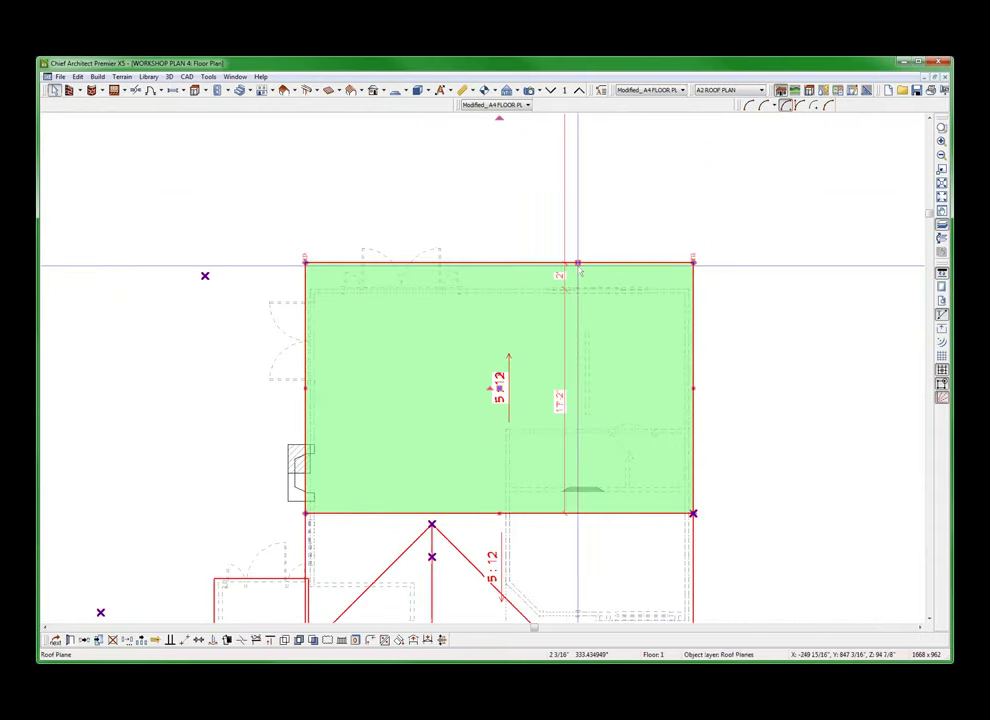
double_click(577, 265)
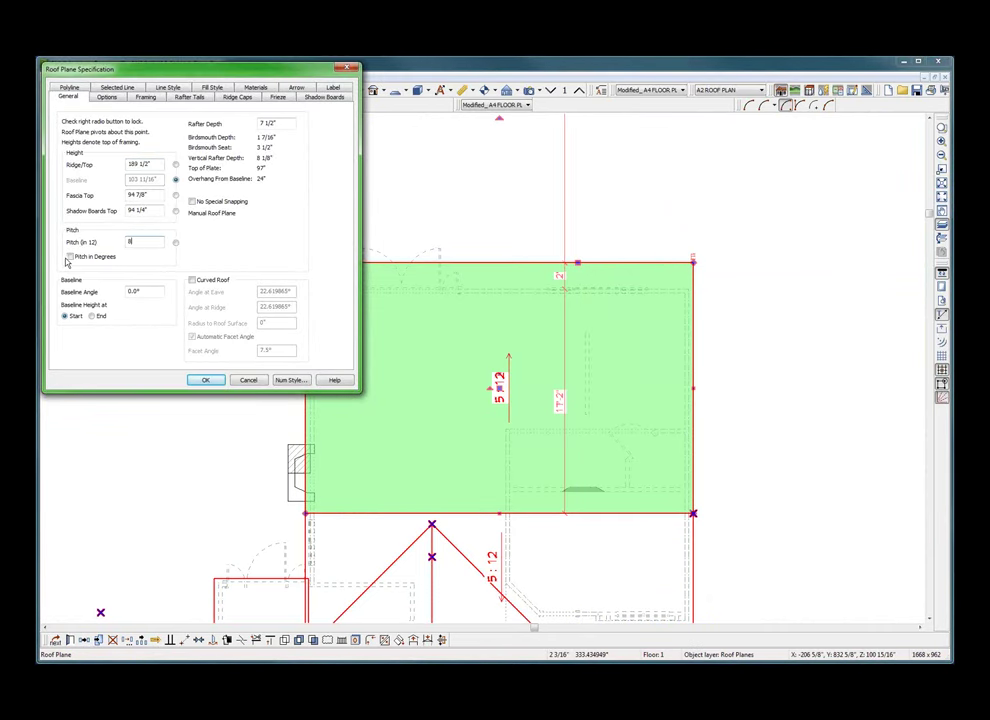
type("8")
left_click(206, 379)
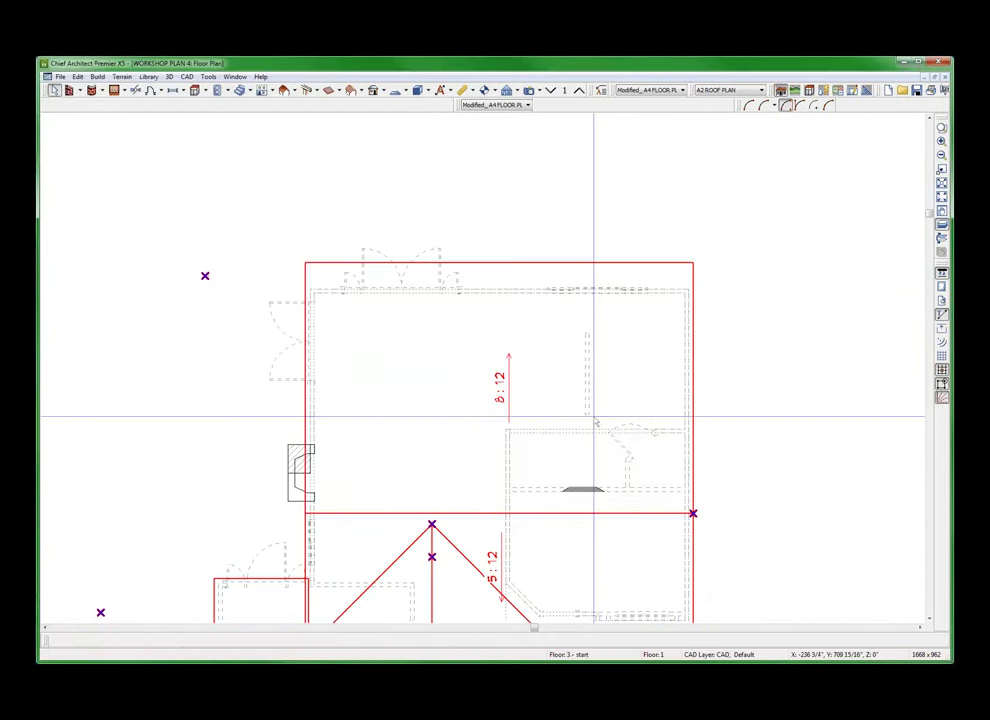
Return to floor 2 and compare the copied 5:12 label with the roof plane's red pitch arrow
scroll(372, 407, "up", 3)
left_click(580, 93)
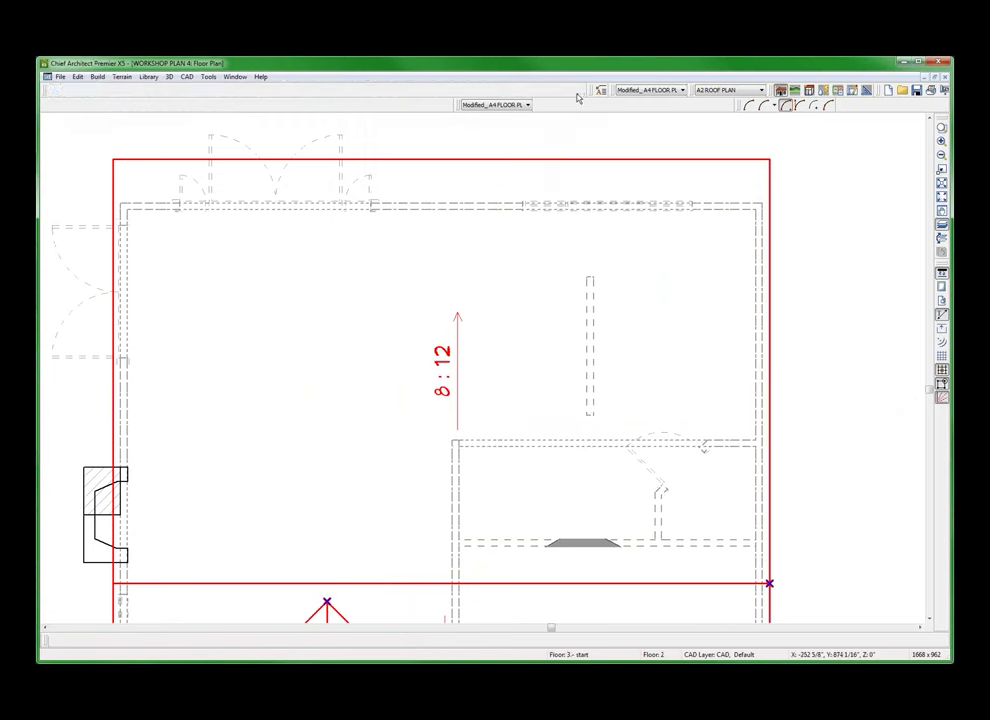
left_click(508, 389)
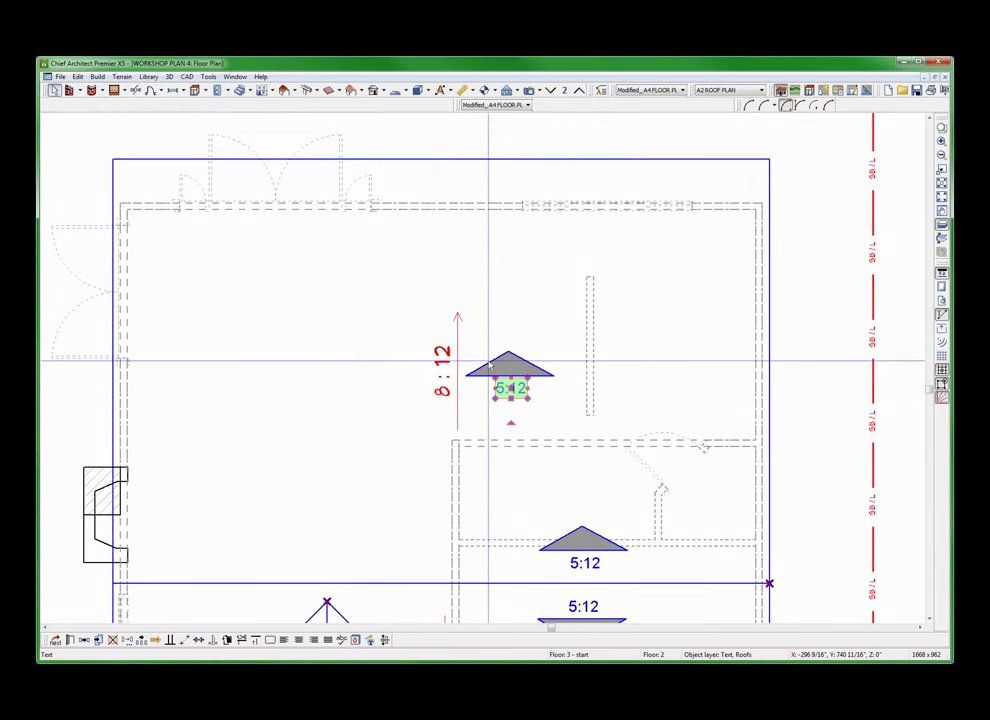
left_click(541, 352)
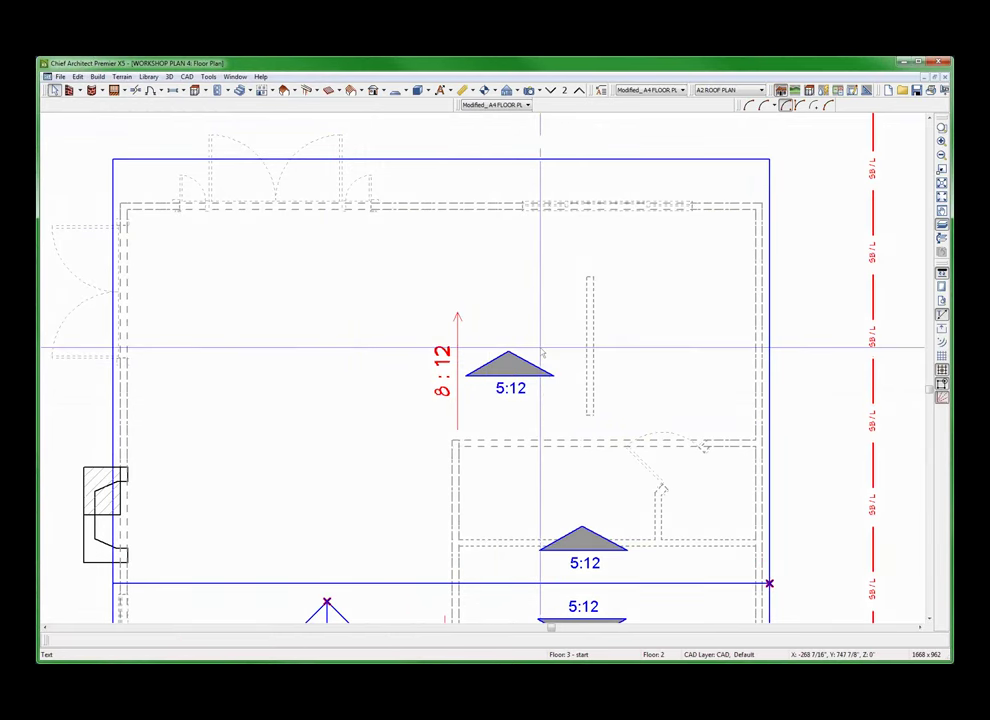
left_click(541, 350)
left_click(55, 90)
left_click(144, 271)
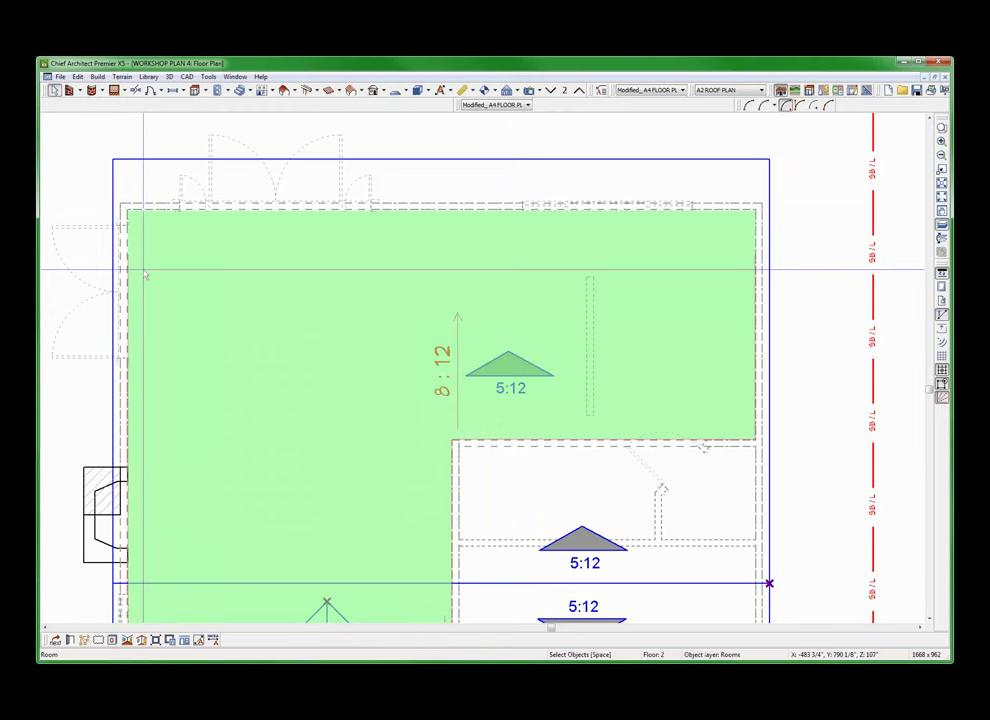
Try to select the edited roof plane by its eave line while on floor 2
left_click(484, 165)
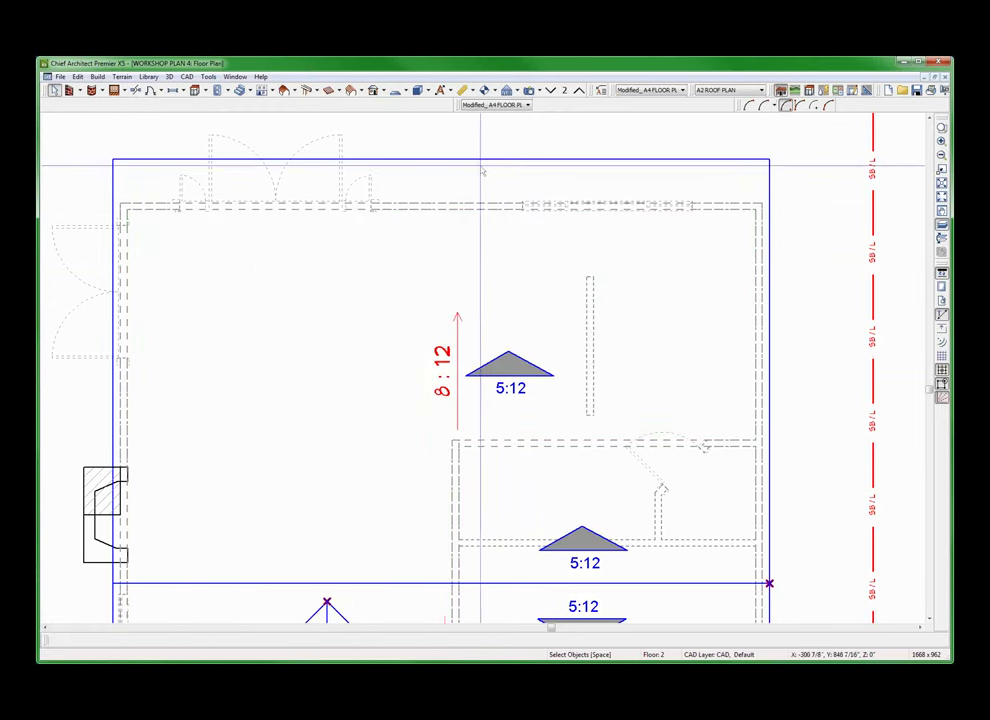
right_click(548, 160)
right_click(510, 156)
left_click(463, 175)
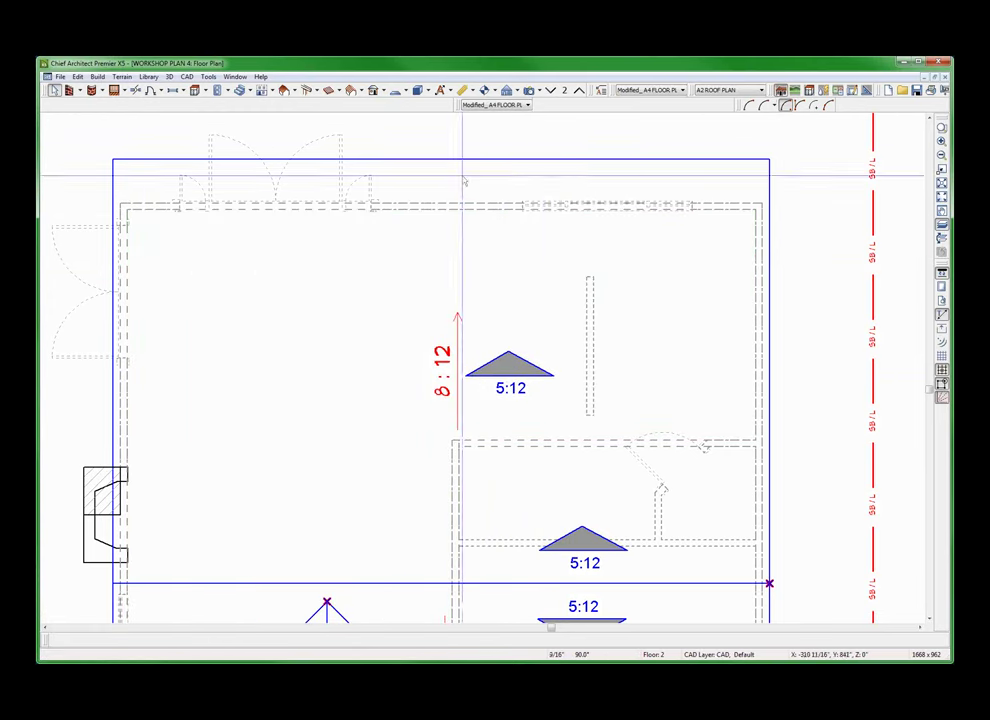
View the roof plan on floors 1 and 0, and return to floor 2
left_click(549, 93)
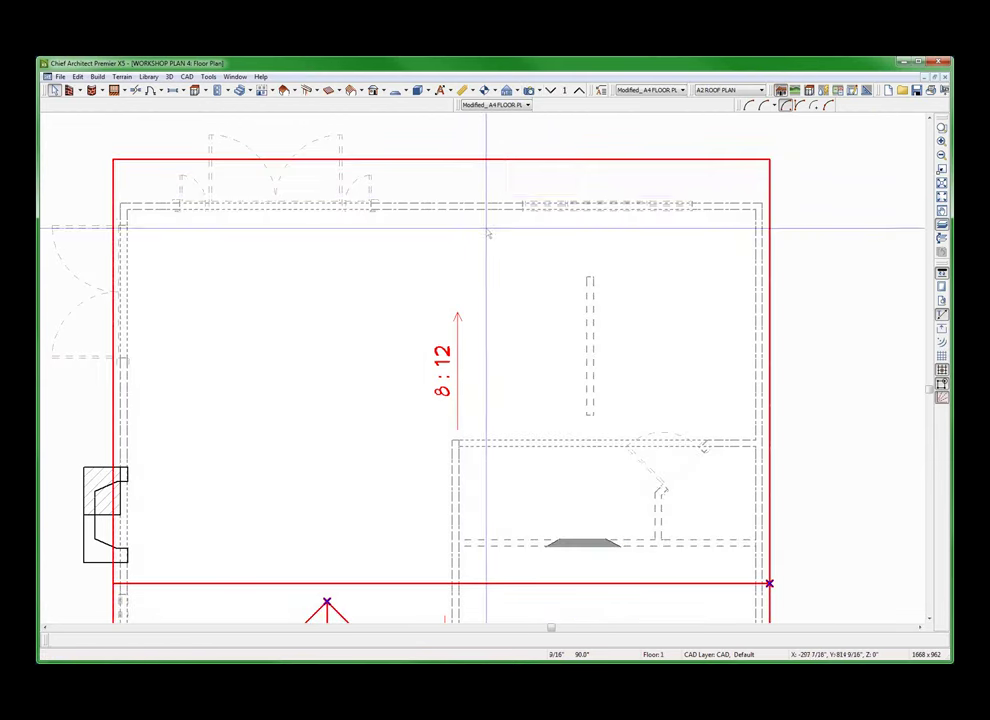
left_click(550, 91)
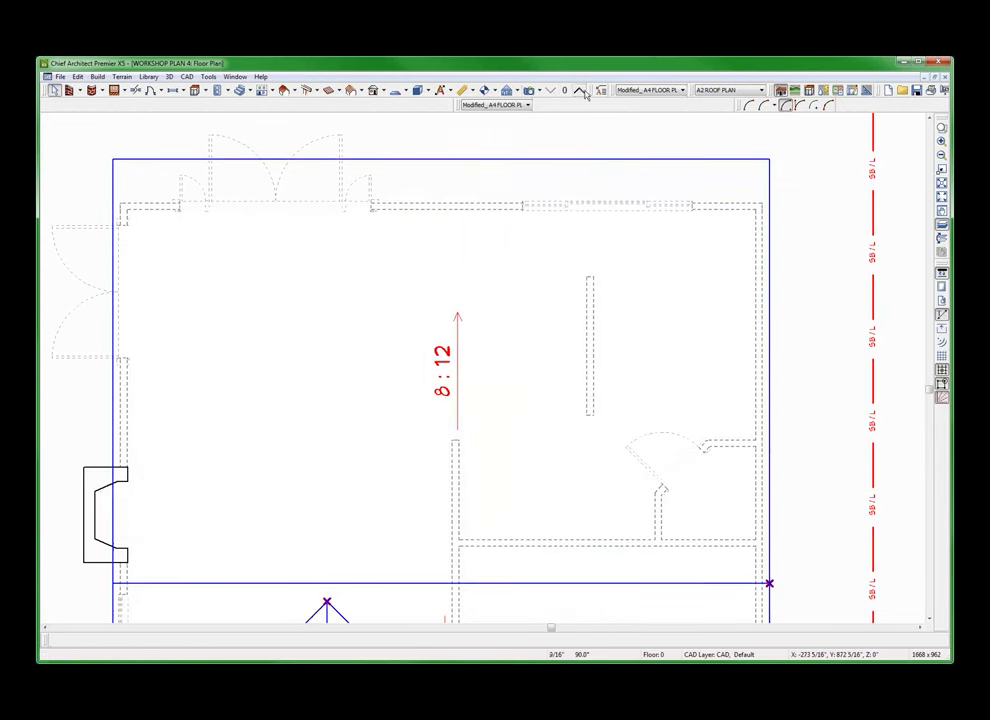
left_click(581, 91)
left_click(583, 91)
Turn off the reference floor plan overlay on floor 2
left_click(513, 298)
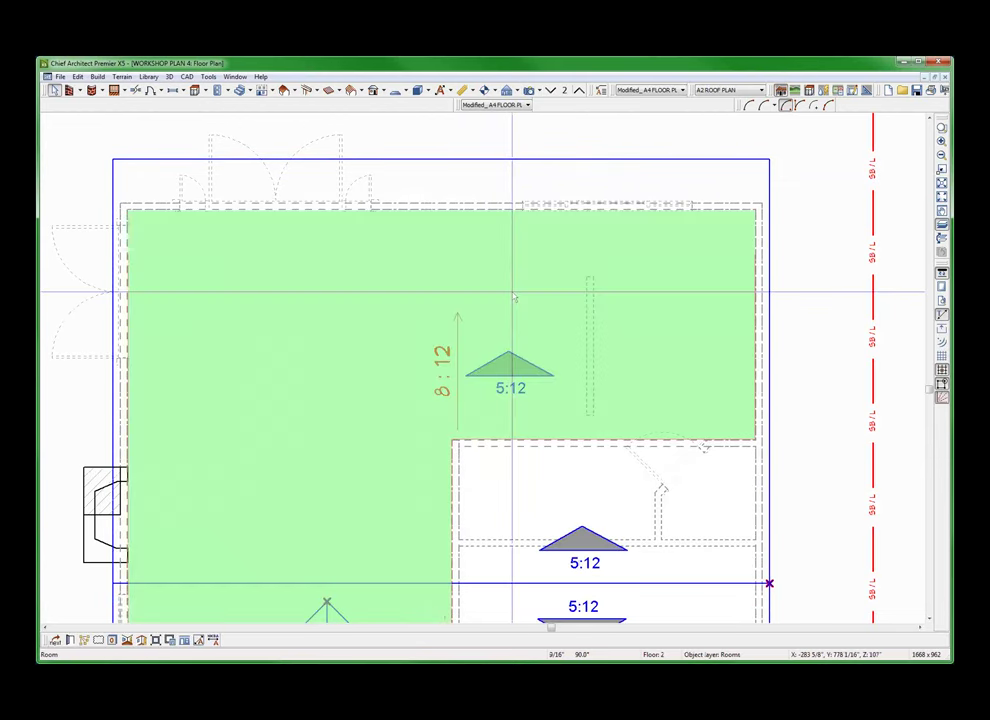
scroll(513, 298, "down", 2)
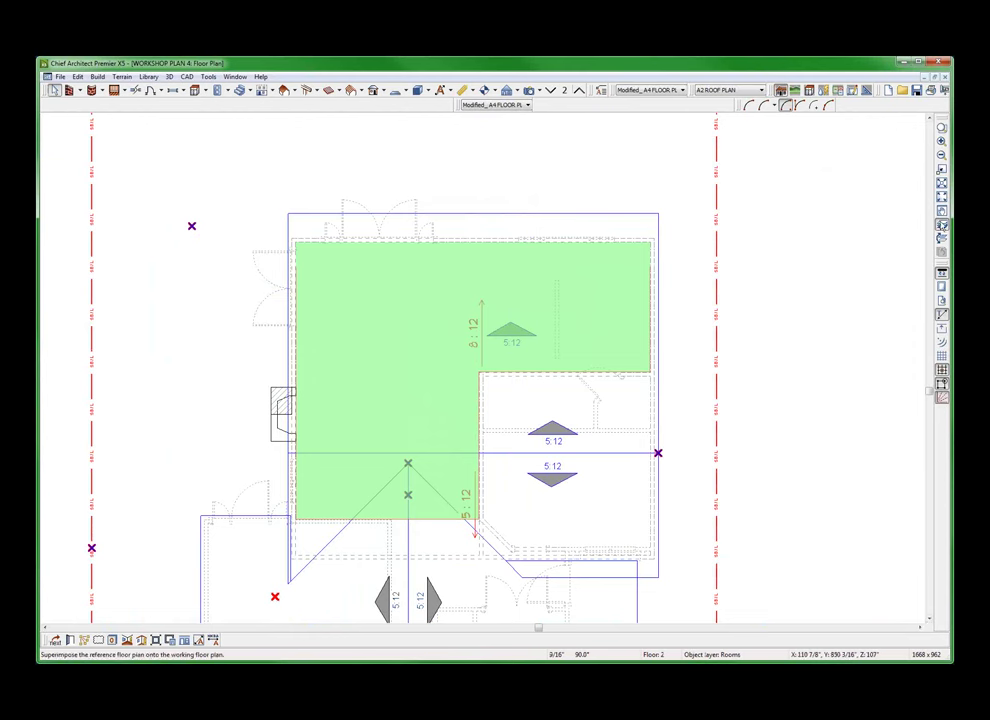
left_click(941, 224)
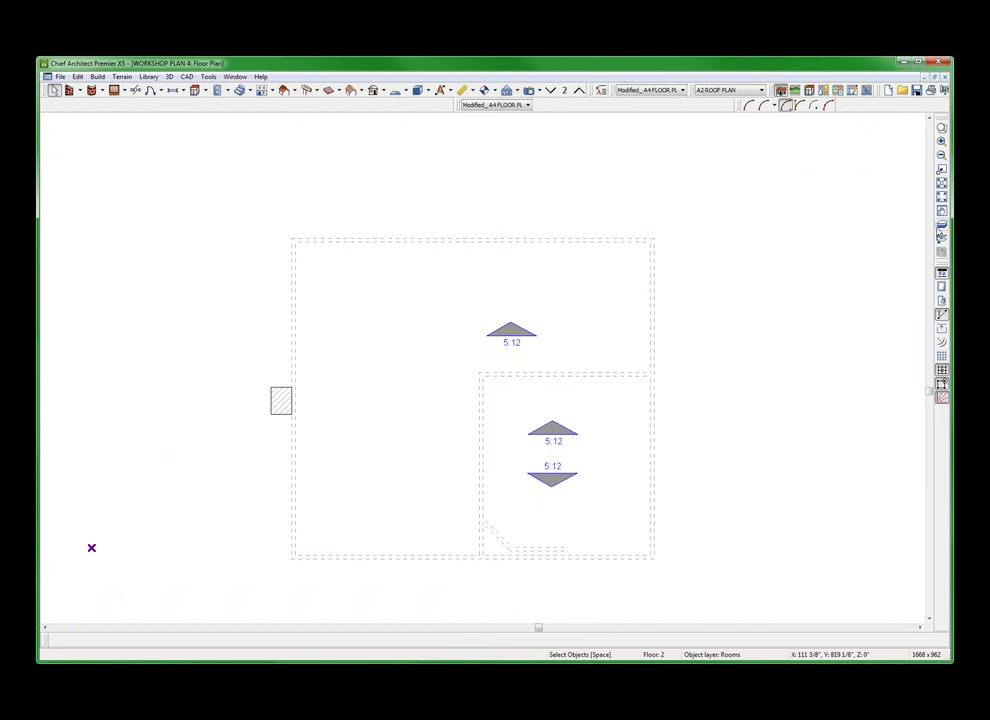
Turn the reference floor plan overlay back on and go down to floor 1
left_click(940, 232)
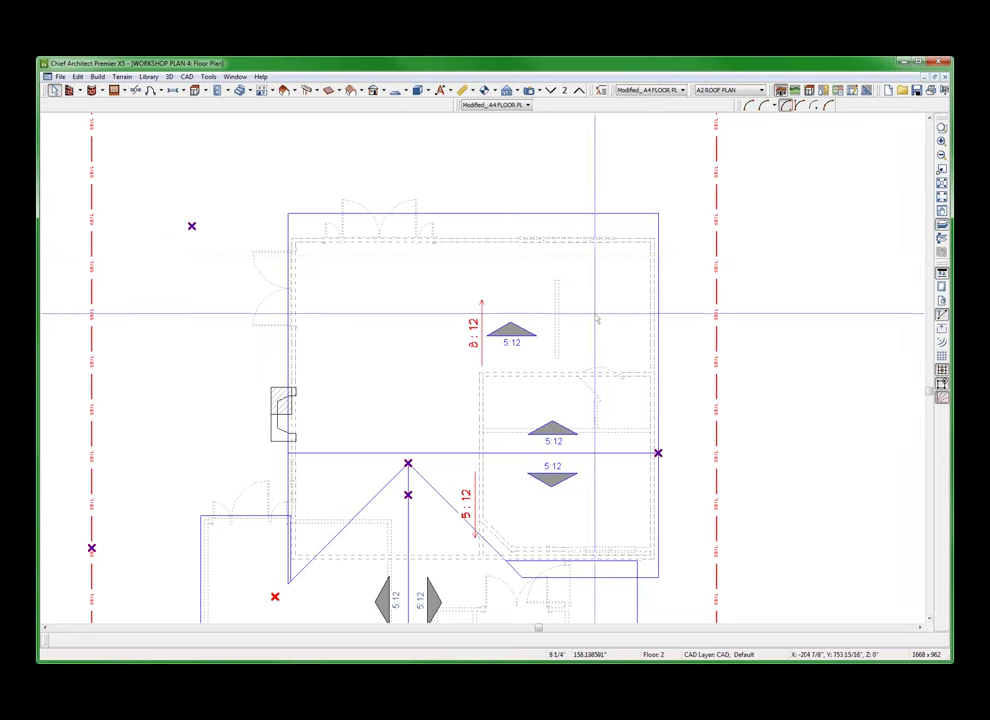
left_click(549, 90)
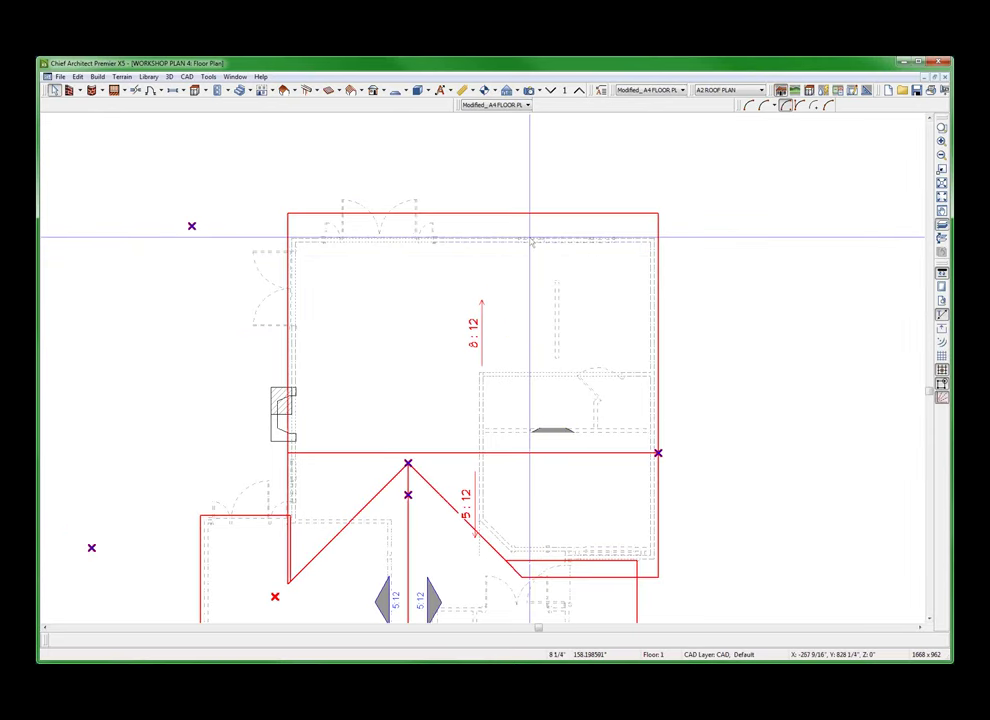
Set the Roofs, Labels layer's text style to 3.5 CB via the 8:12 roof plane's layer properties, and inspect its pitch label
left_click(549, 213)
scroll(515, 292, "up", 3)
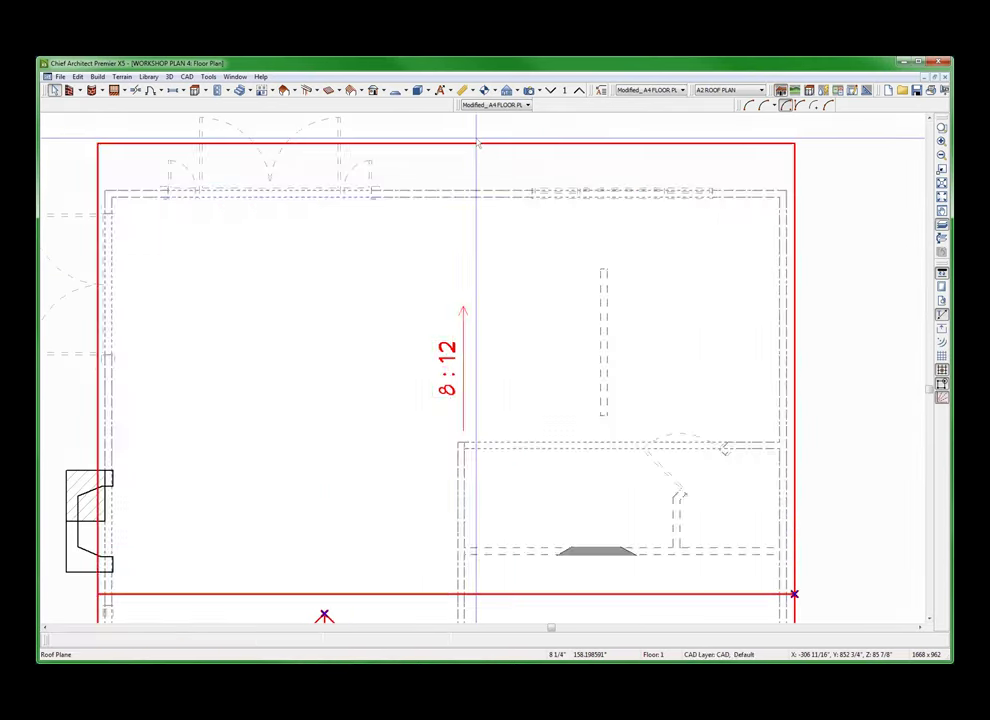
right_click(476, 141)
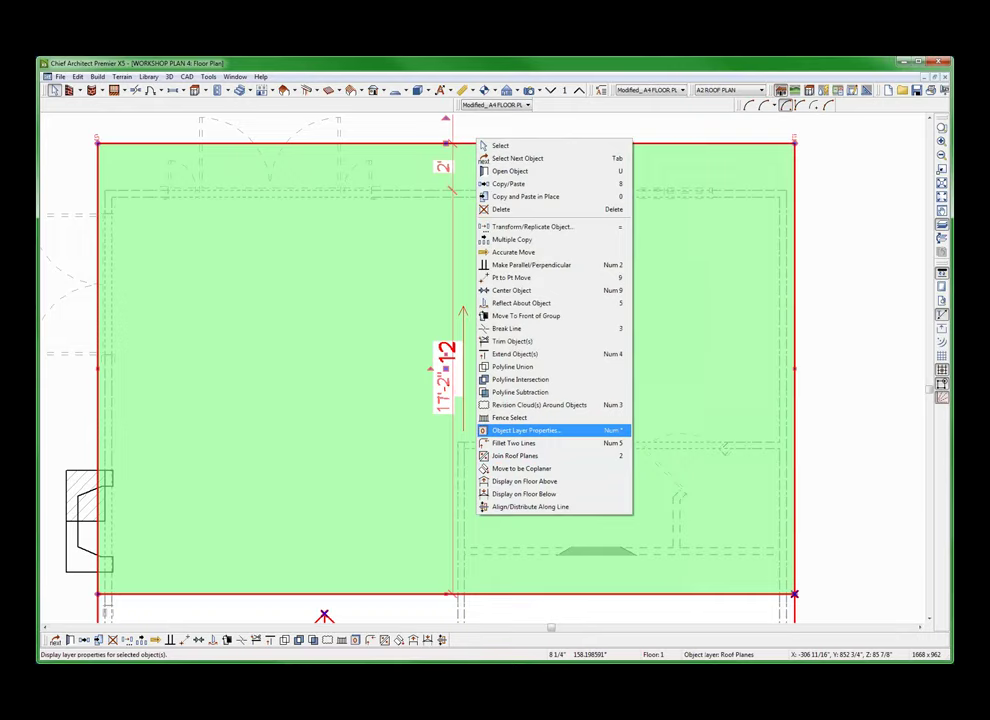
left_click(527, 430)
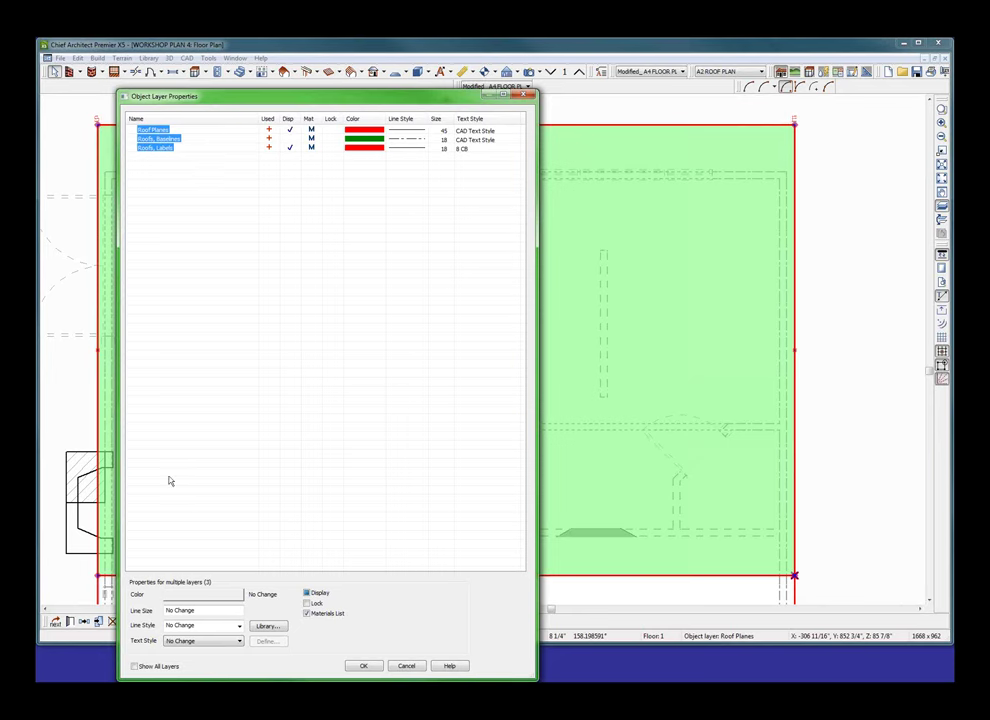
left_click(222, 151)
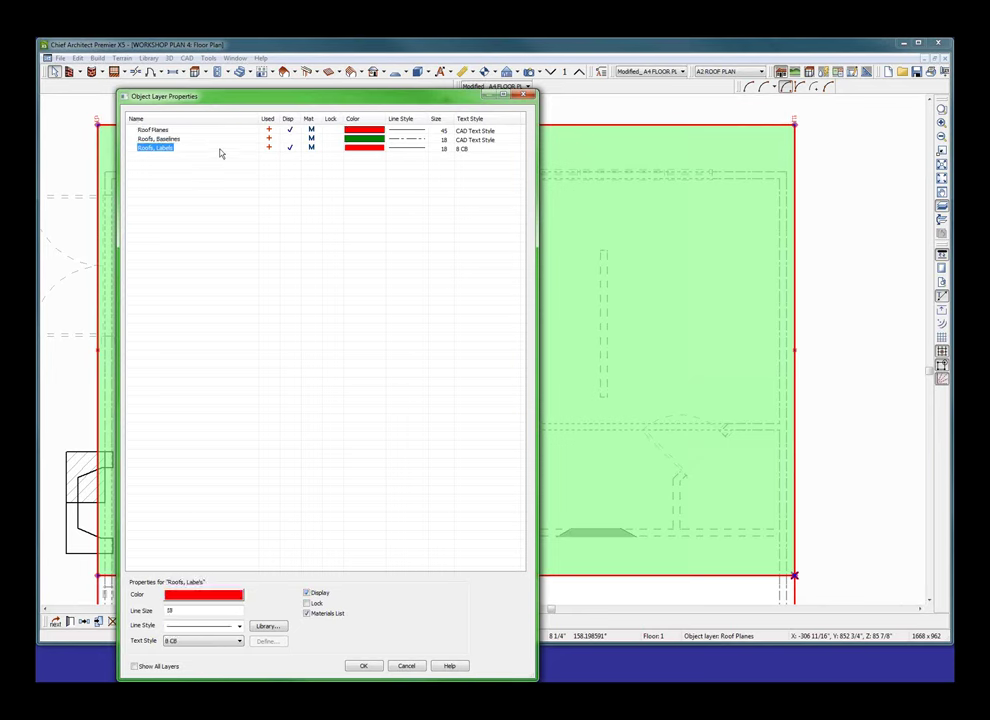
left_click(191, 645)
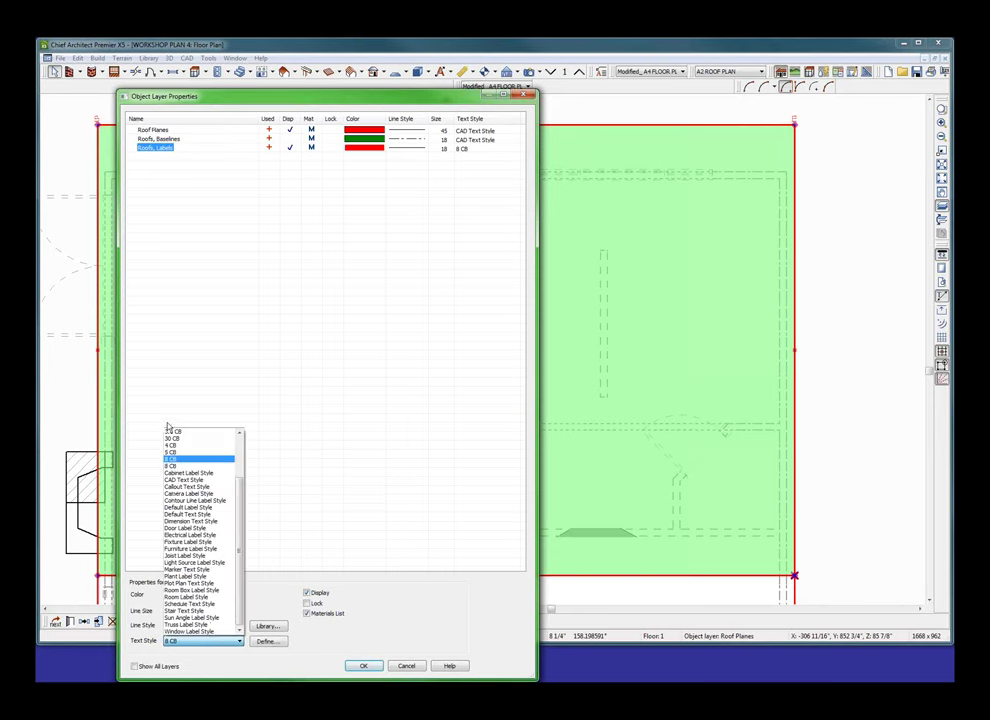
left_click(172, 433)
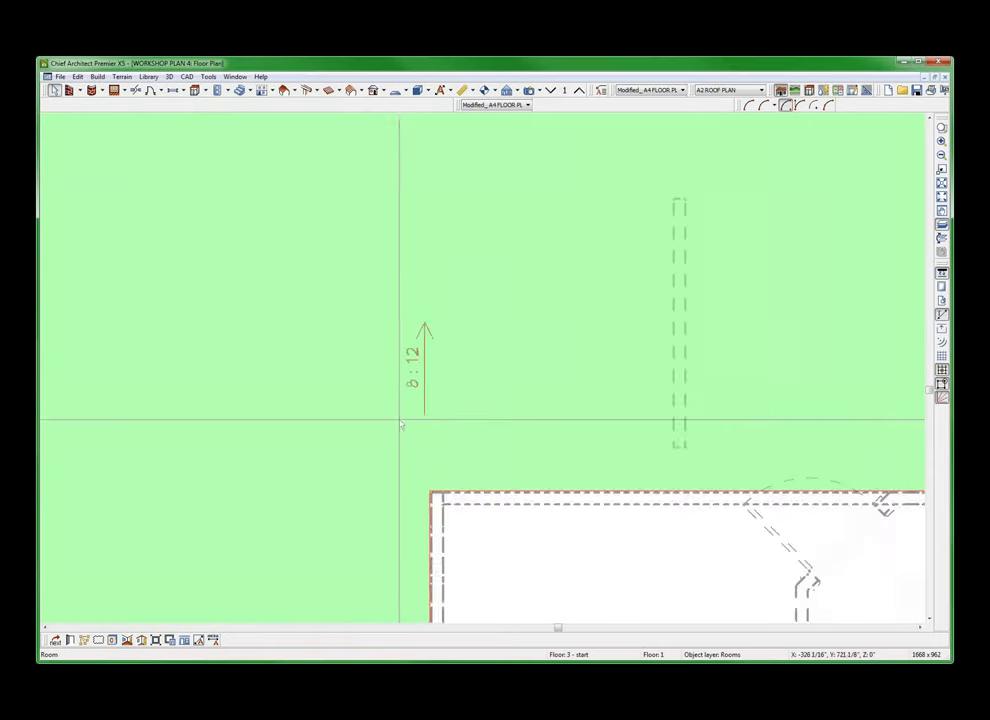
scroll(404, 358, "up", 2)
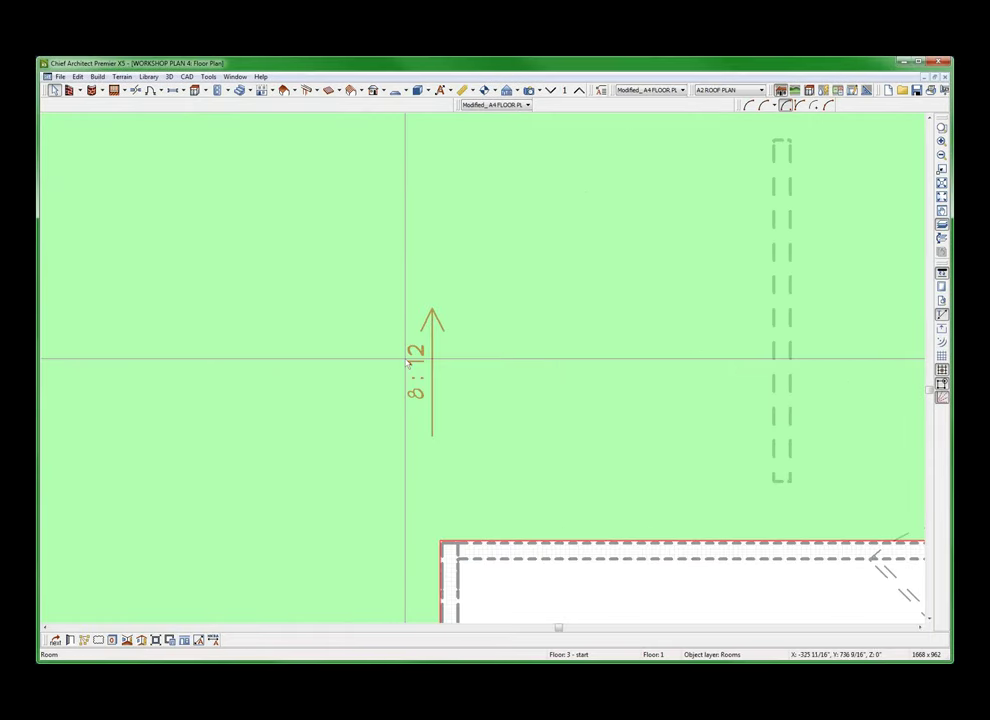
Set the Roofs, Labels layer's text style to 30 CB from the layer properties of the notched 5:12 roof plane
scroll(407, 363, "down", 5)
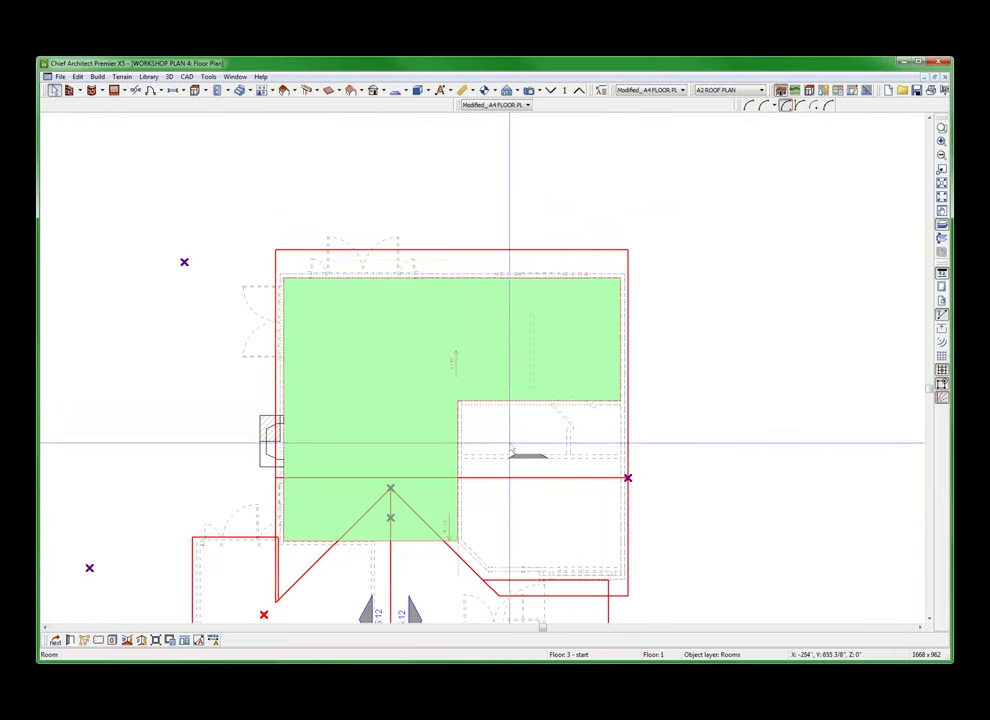
scroll(457, 389, "down", 2)
scroll(462, 585, "up", 2)
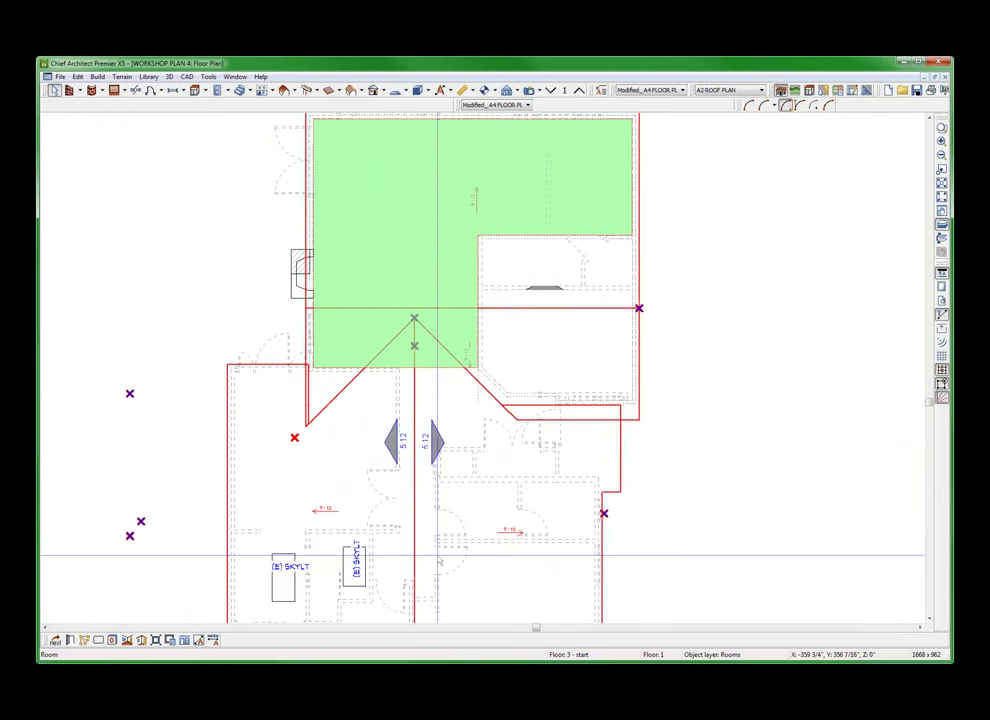
right_click(618, 463)
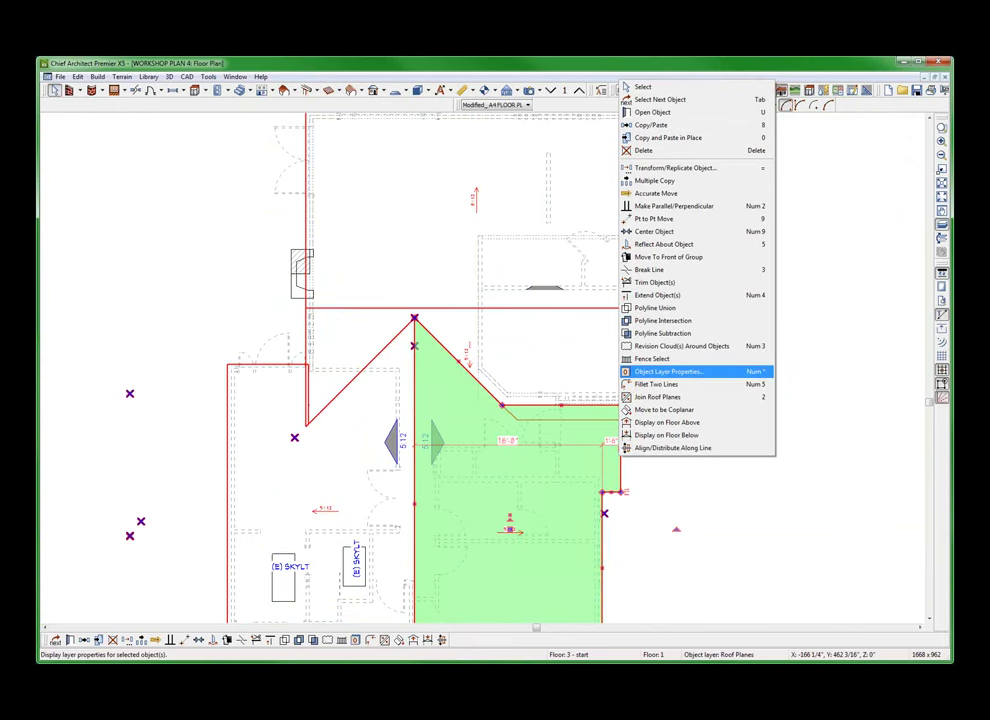
left_click(668, 371)
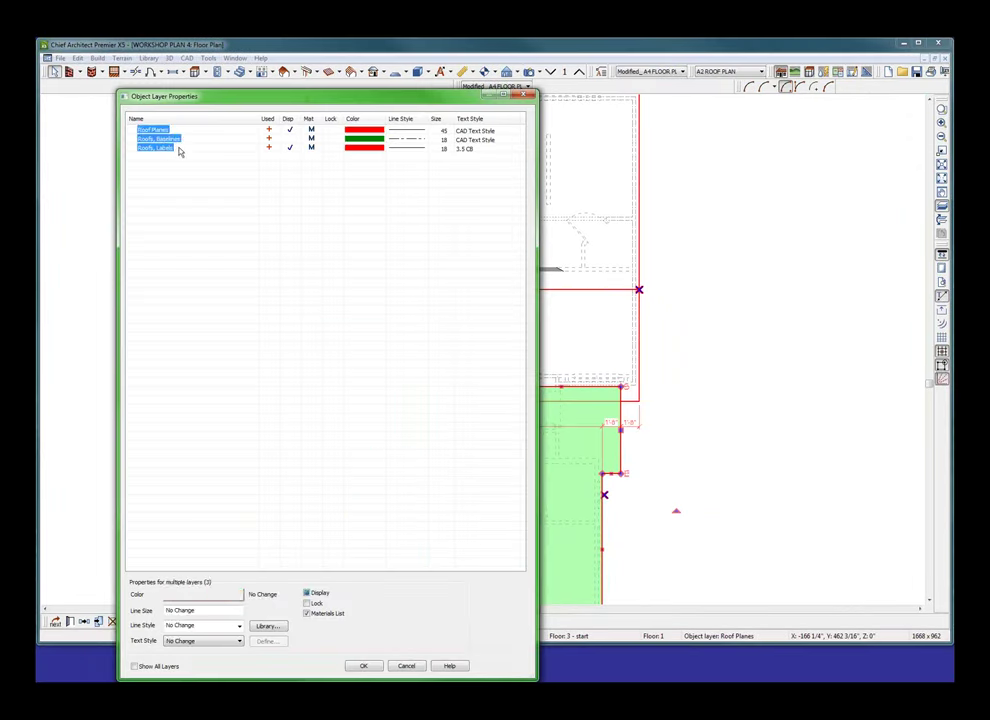
left_click(178, 149)
left_click(198, 641)
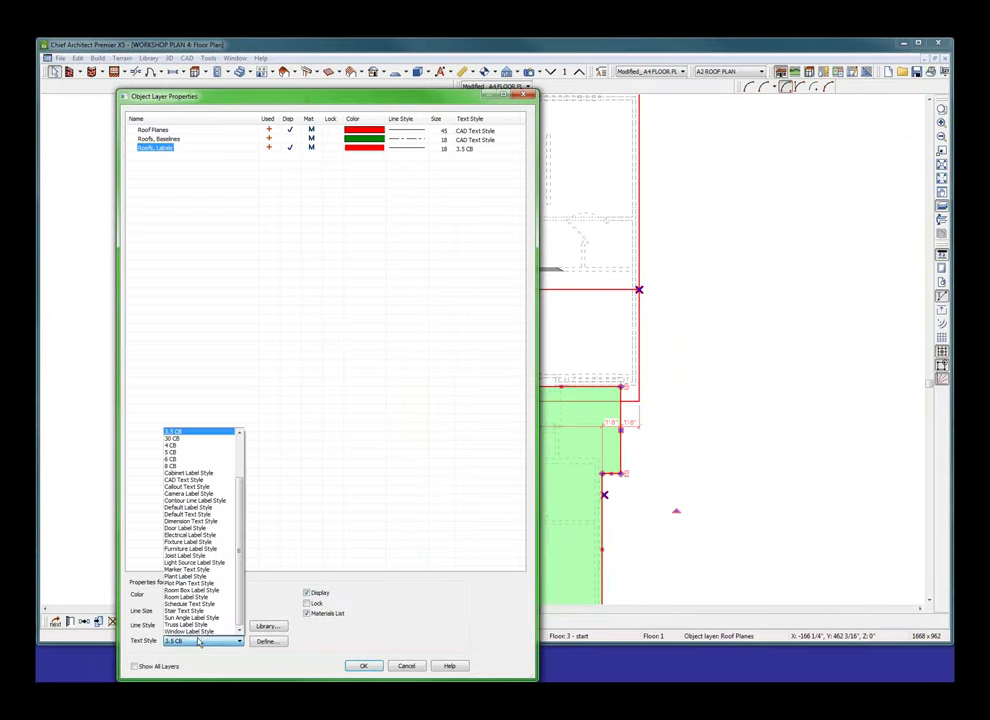
left_click(192, 438)
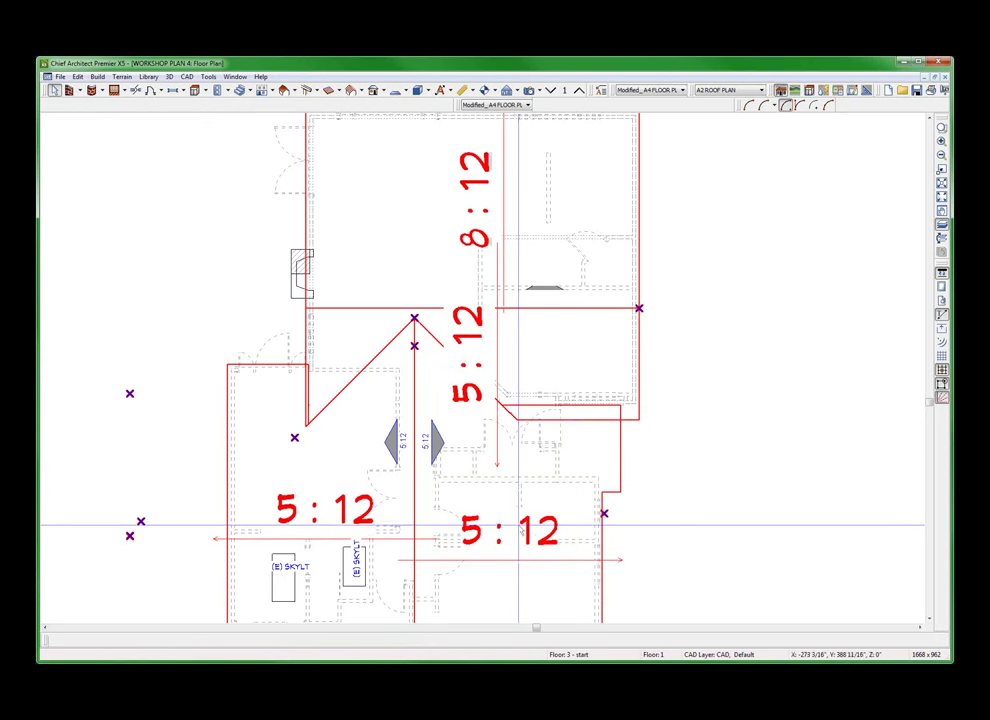
right_click(604, 567)
left_click(600, 605)
left_click(600, 603)
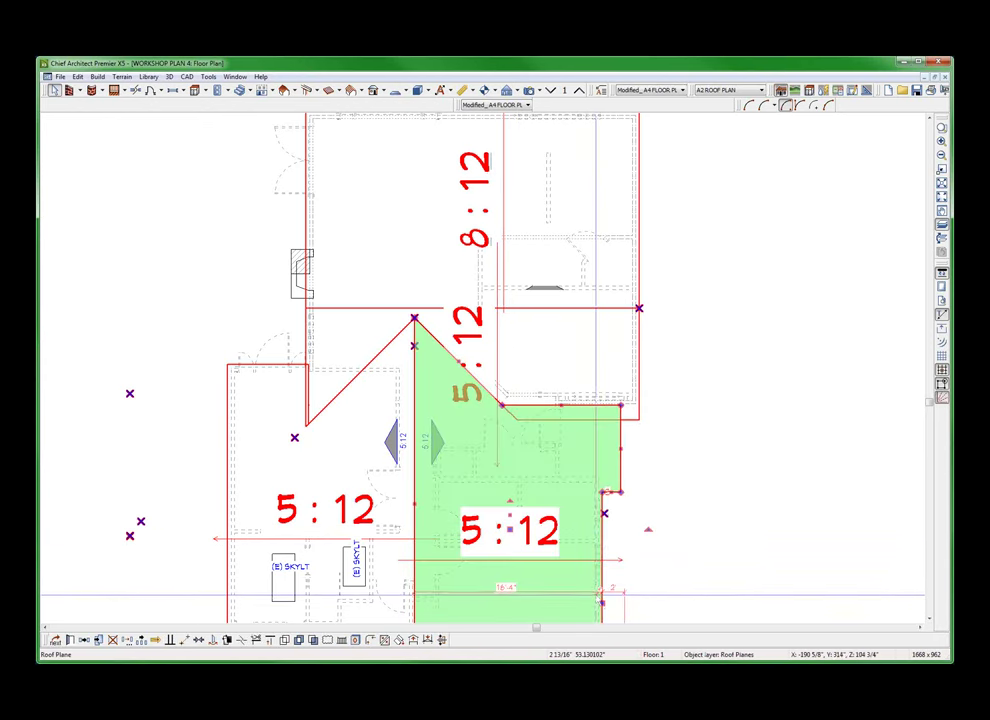
left_click(600, 603)
right_click(600, 598)
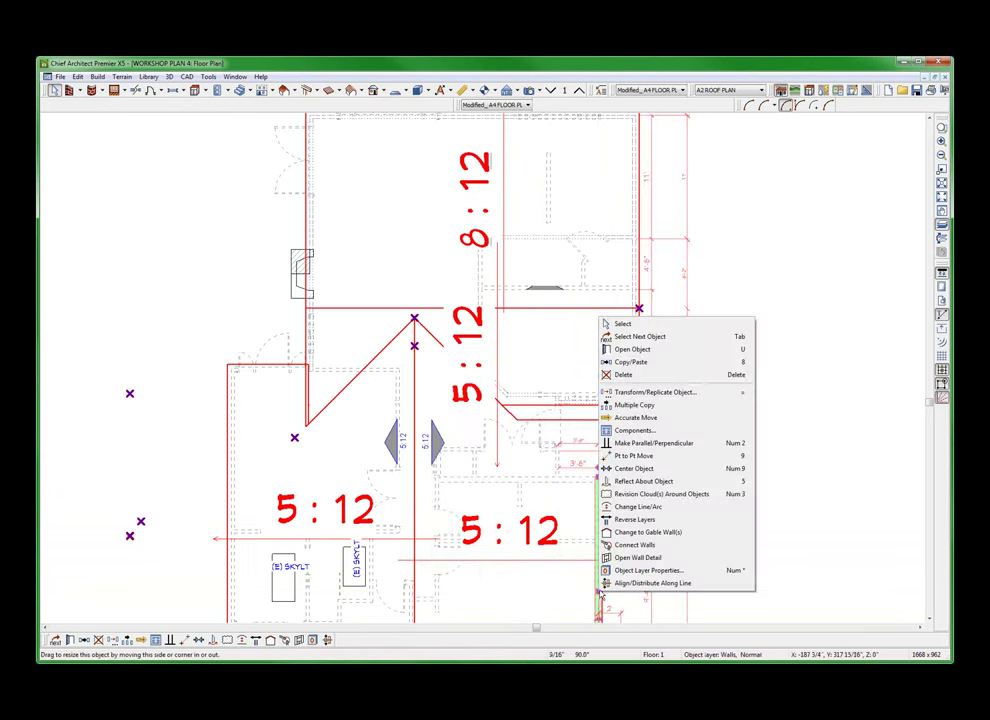
left_click(605, 604)
right_click(603, 602)
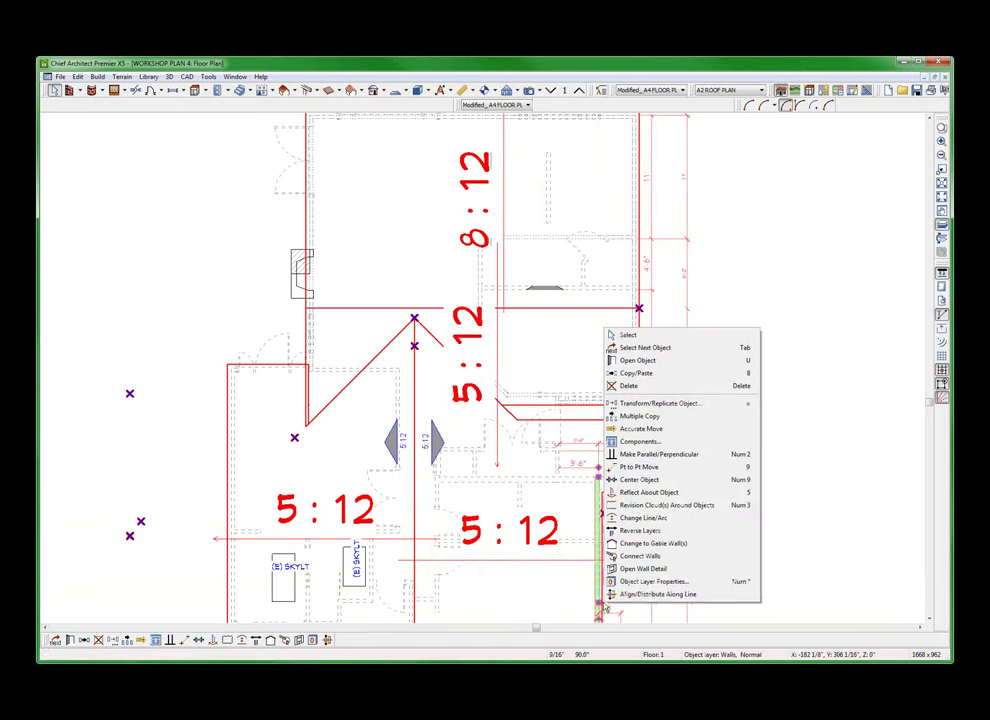
left_click(603, 604)
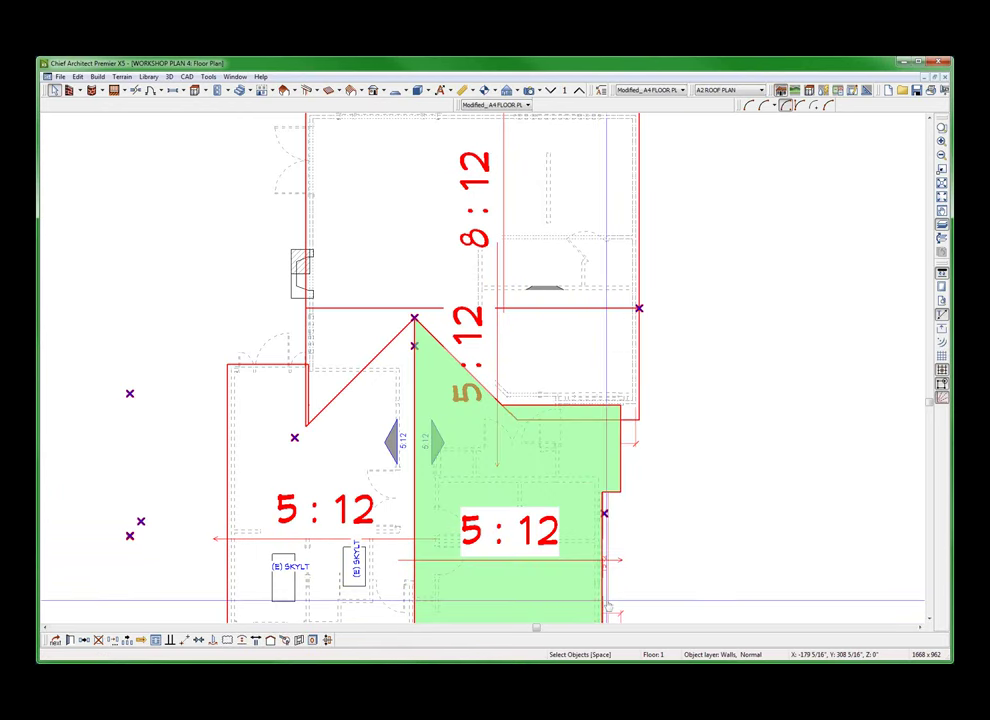
key("Escape")
Change the Roofs, Labels layer to a much smaller CB text style from the notched 5:12 roof plane's layer properties
right_click(612, 493)
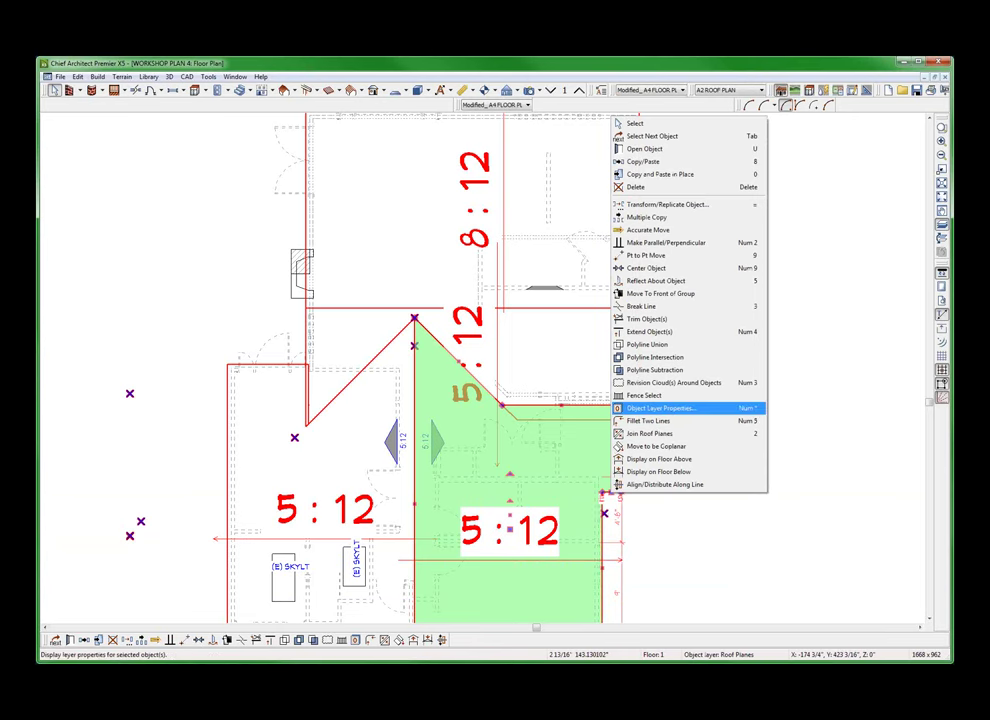
left_click(660, 408)
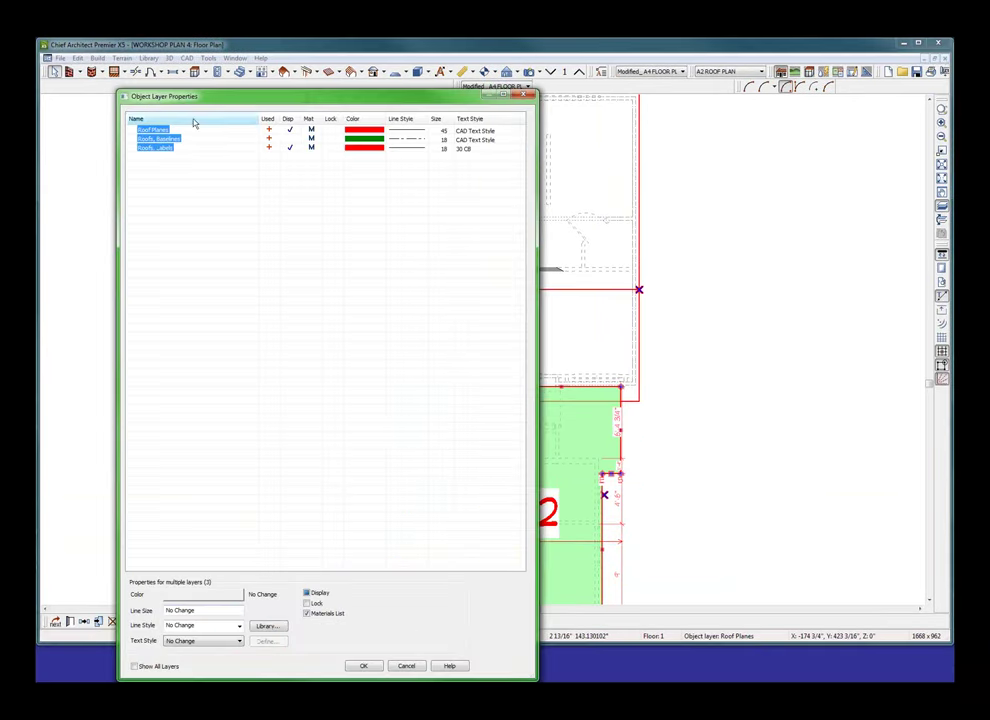
left_click(212, 152)
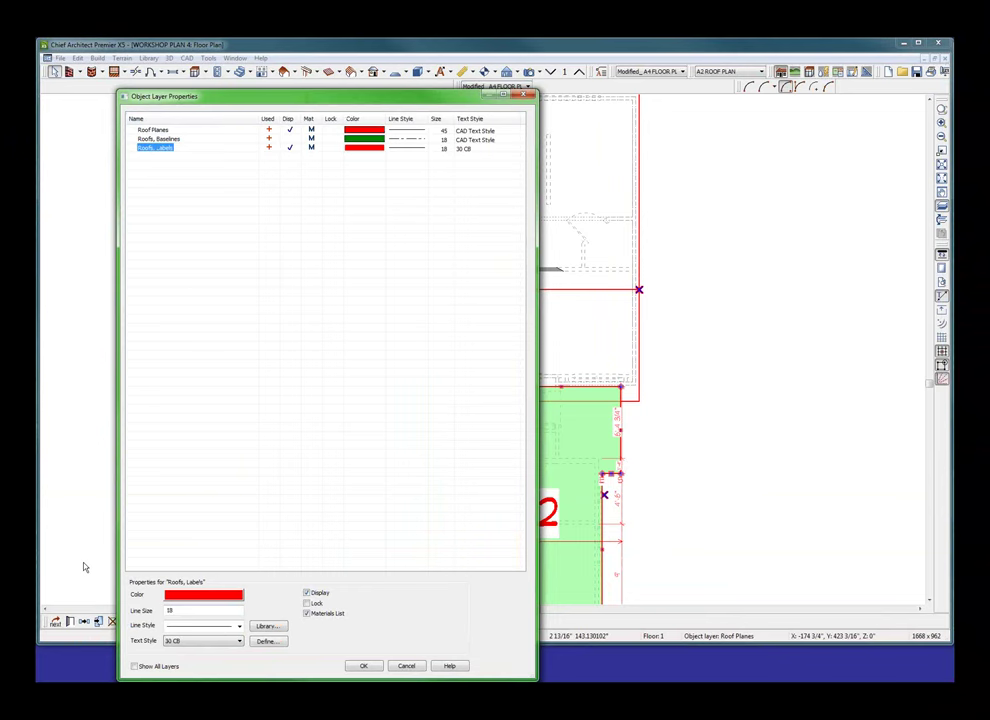
left_click(198, 644)
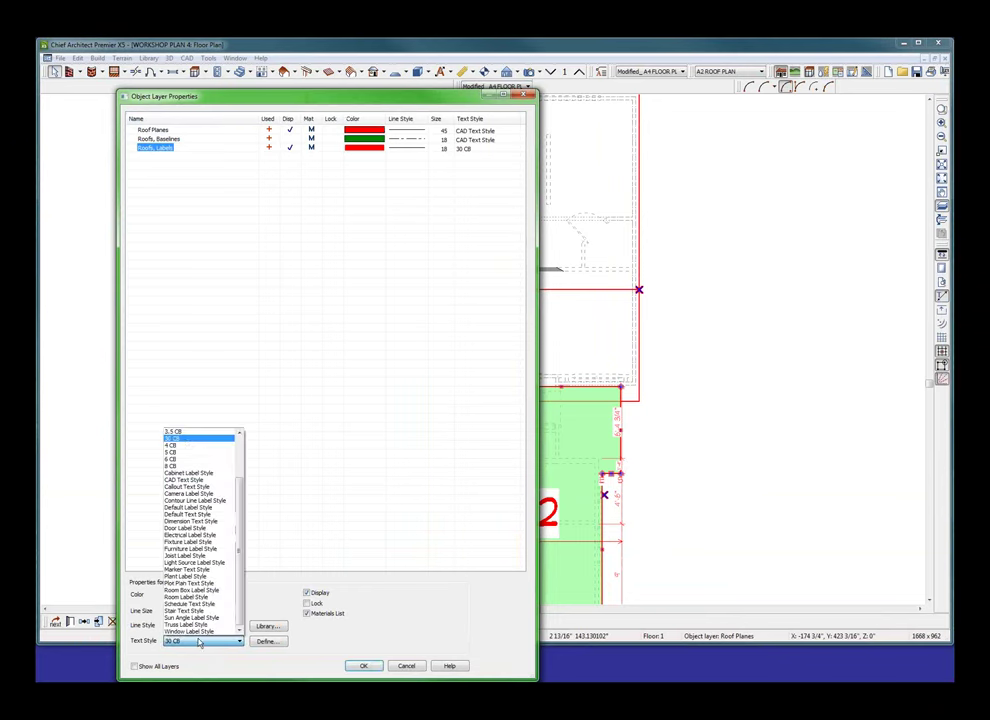
left_click(145, 440)
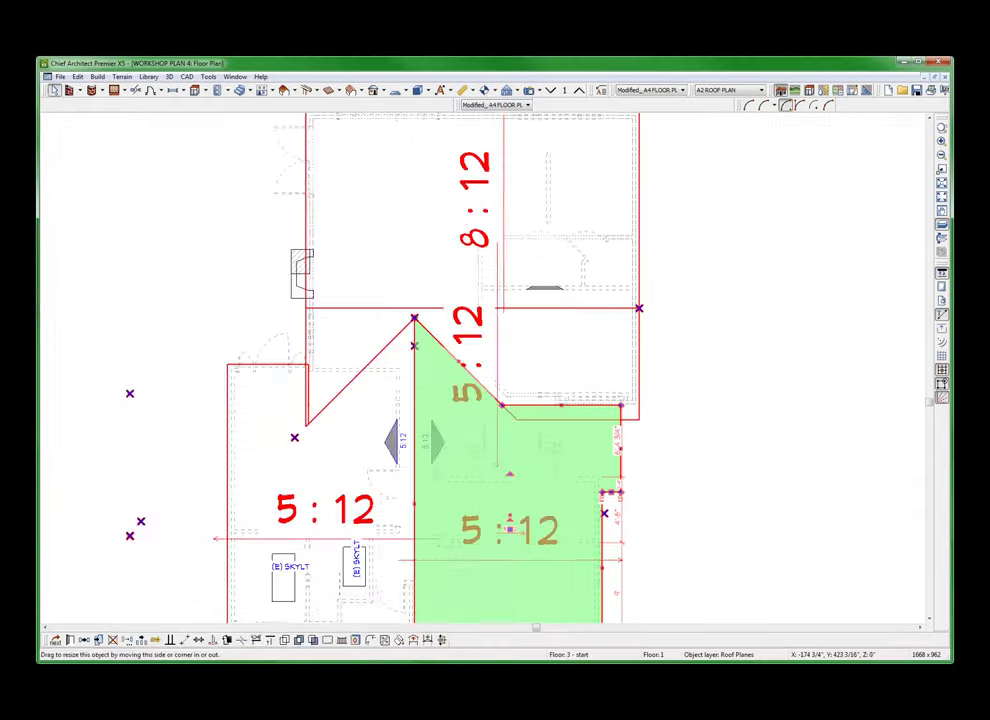
Inspect the notched roof plane's automatic 5:12 pitch label up close and try to move it lower on the plane
scroll(480, 570, "up", 13)
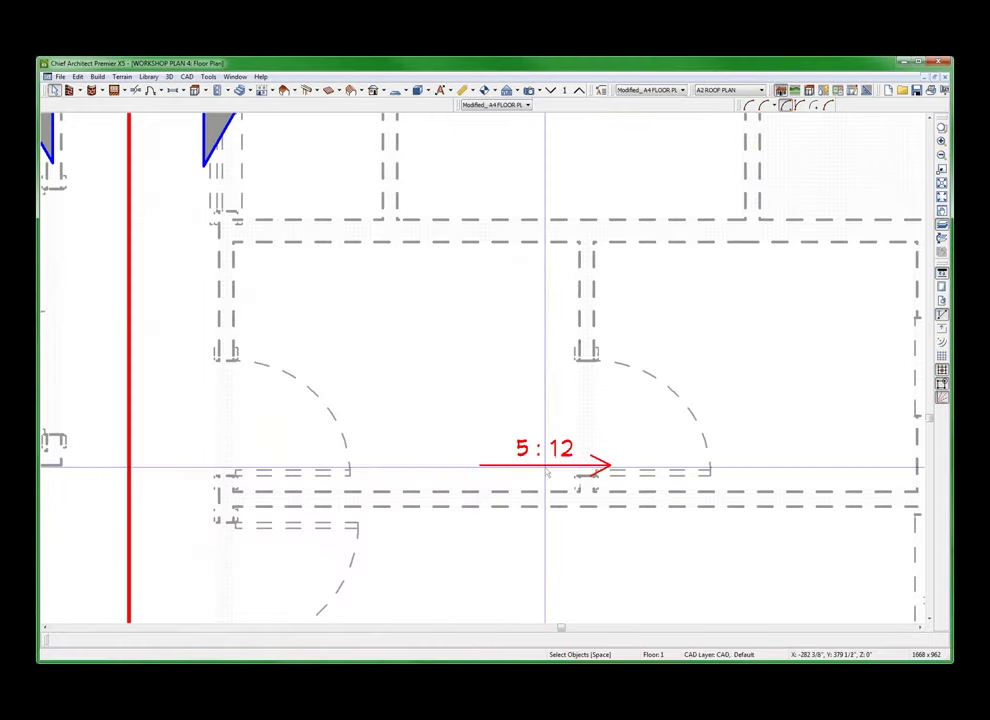
left_click(546, 467)
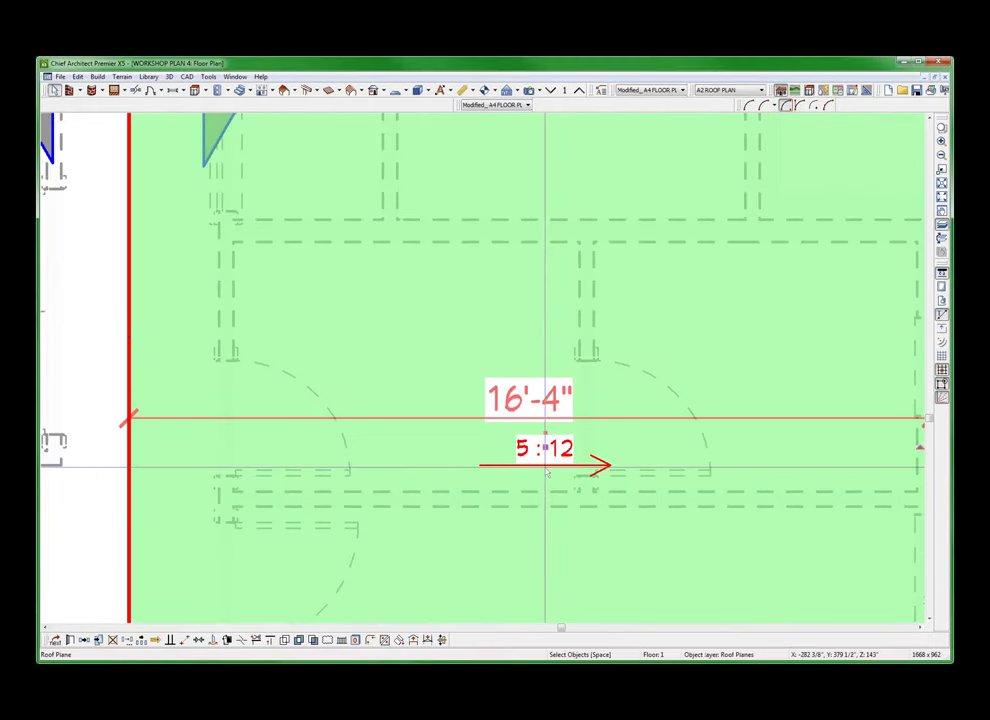
scroll(547, 472, "down", 3)
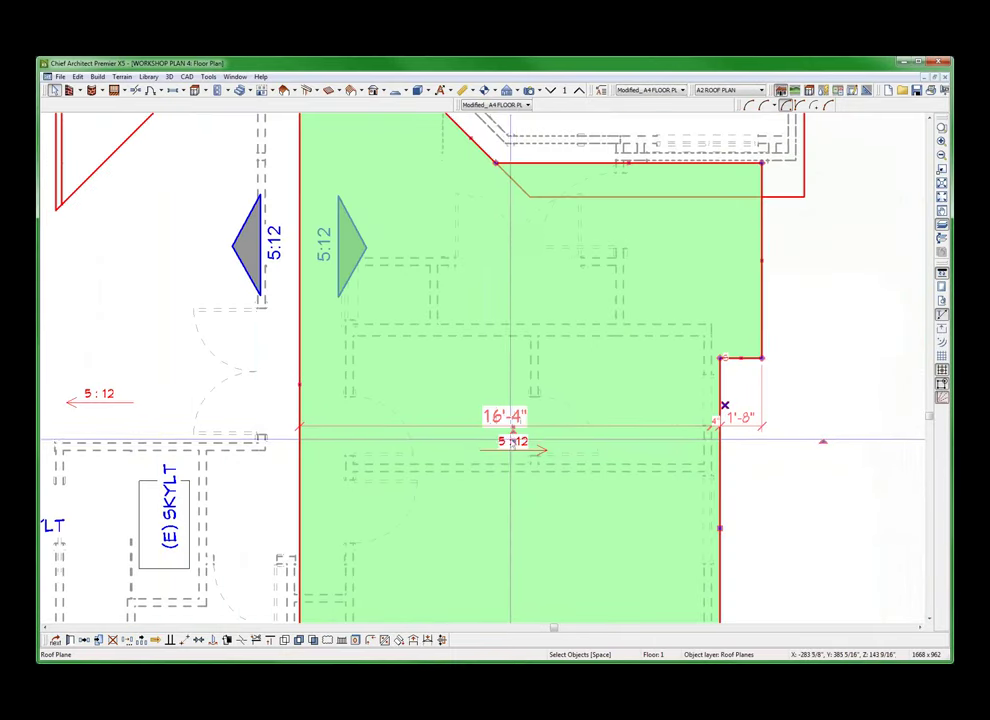
left_click_drag(512, 440, 508, 508)
scroll(508, 508, "up", 5)
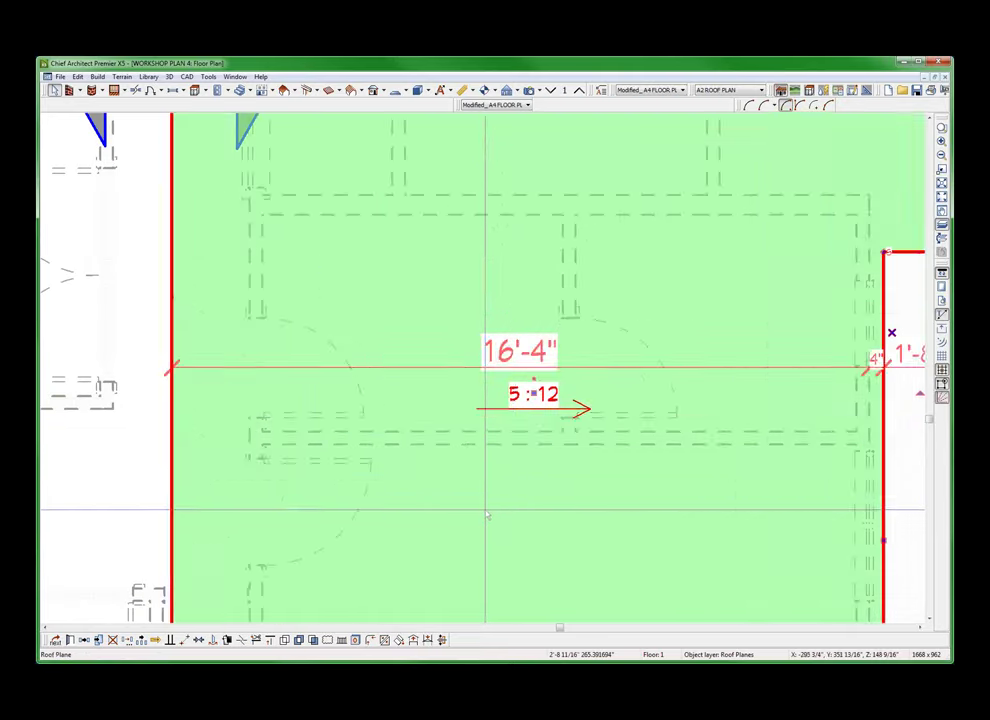
left_click(504, 413)
scroll(490, 365, "down", 3)
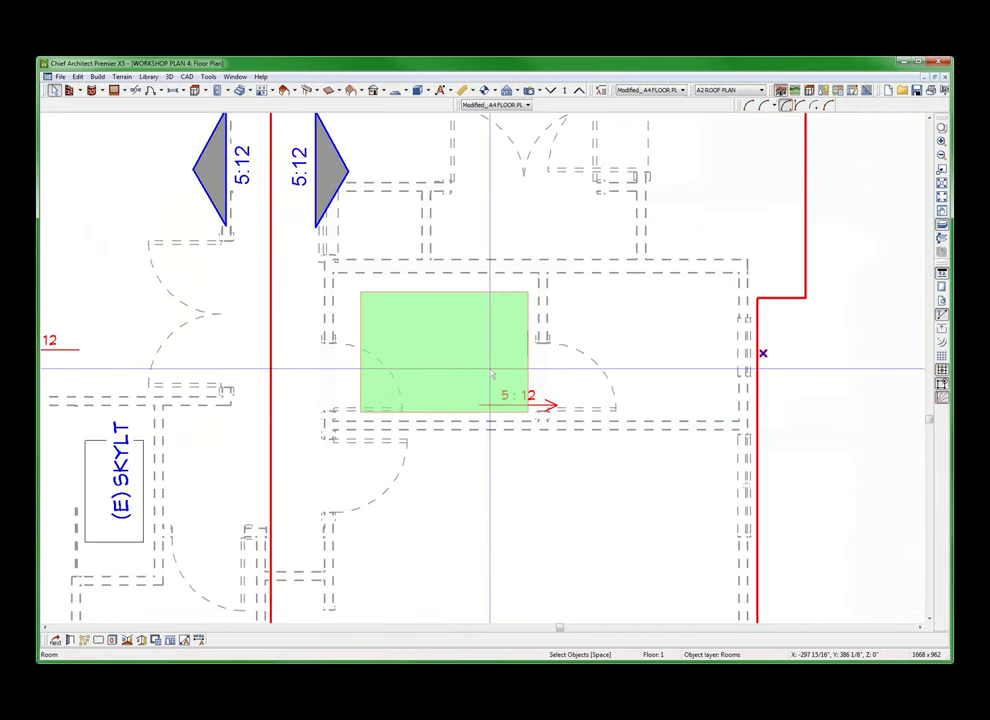
Reposition the notched roof plane's automatic 5:12 label and arrow around the plane, leaving it near the upper eave notch
left_click(512, 390)
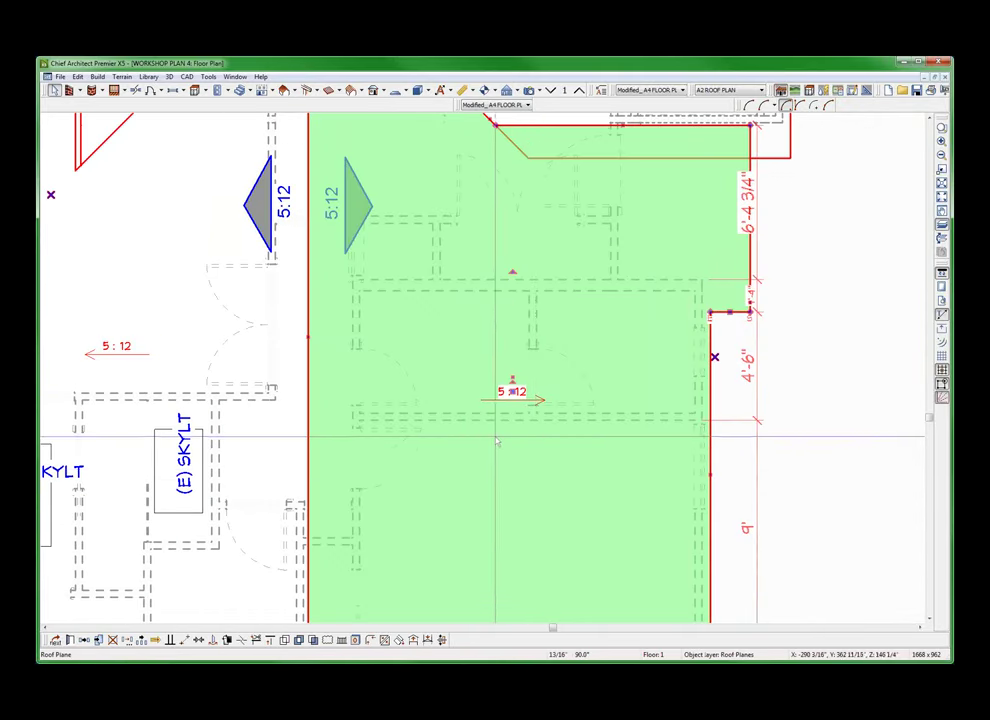
left_click_drag(512, 390, 519, 467)
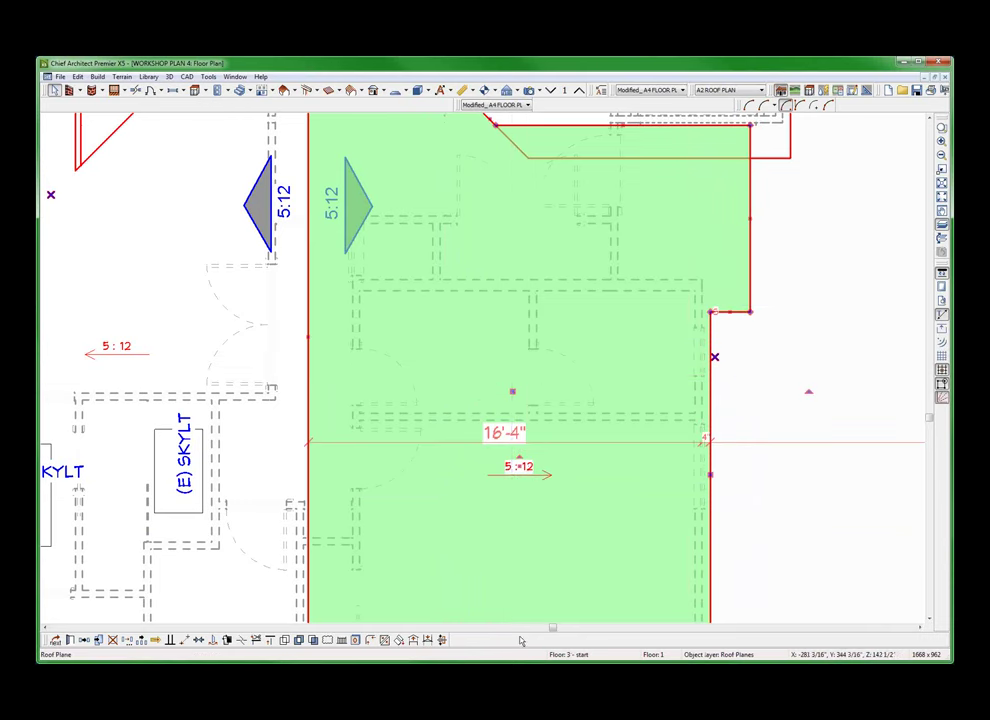
scroll(443, 352, "down", 3)
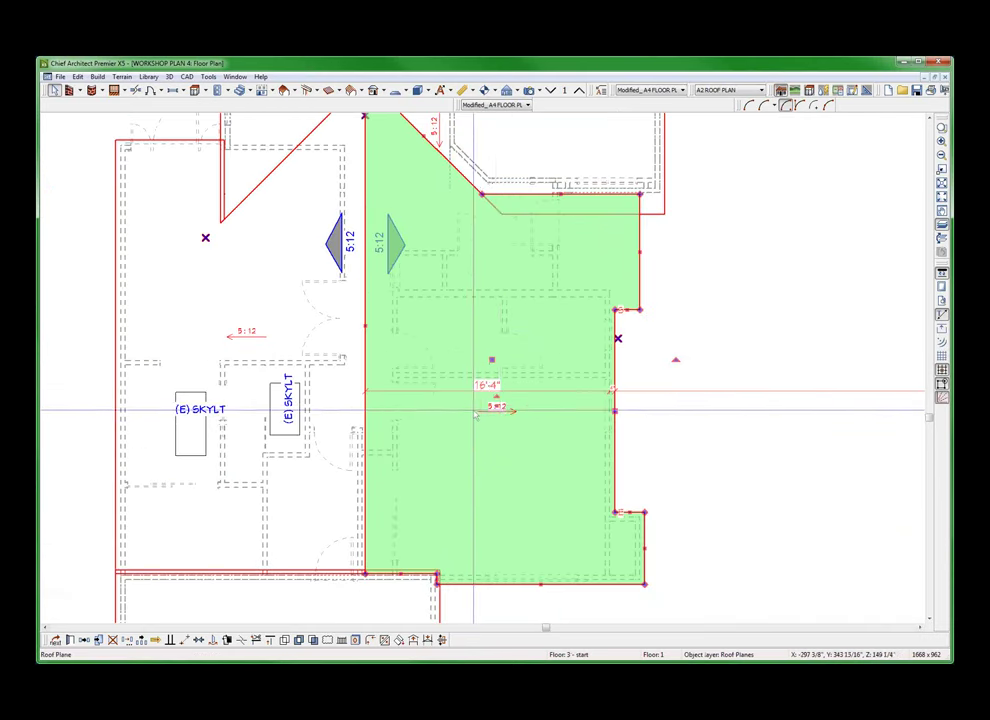
mouse_move(500, 406)
left_mouse_down()
mouse_move(488, 404)
mouse_move(476, 493)
left_mouse_up()
scroll(476, 562, "up", 3)
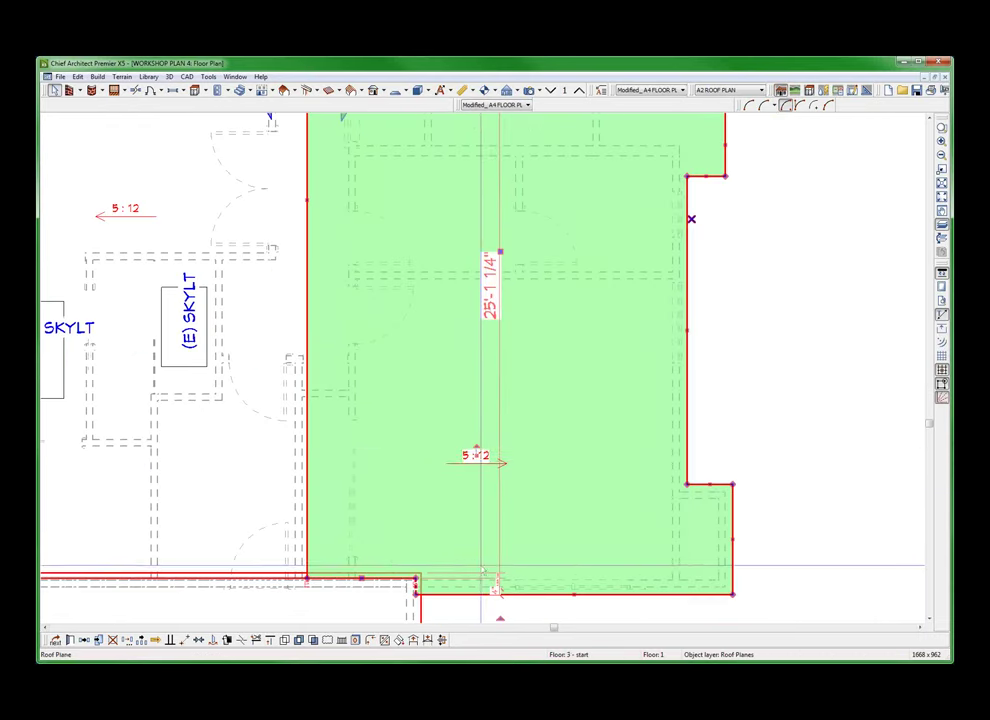
scroll(505, 603, "down", 3)
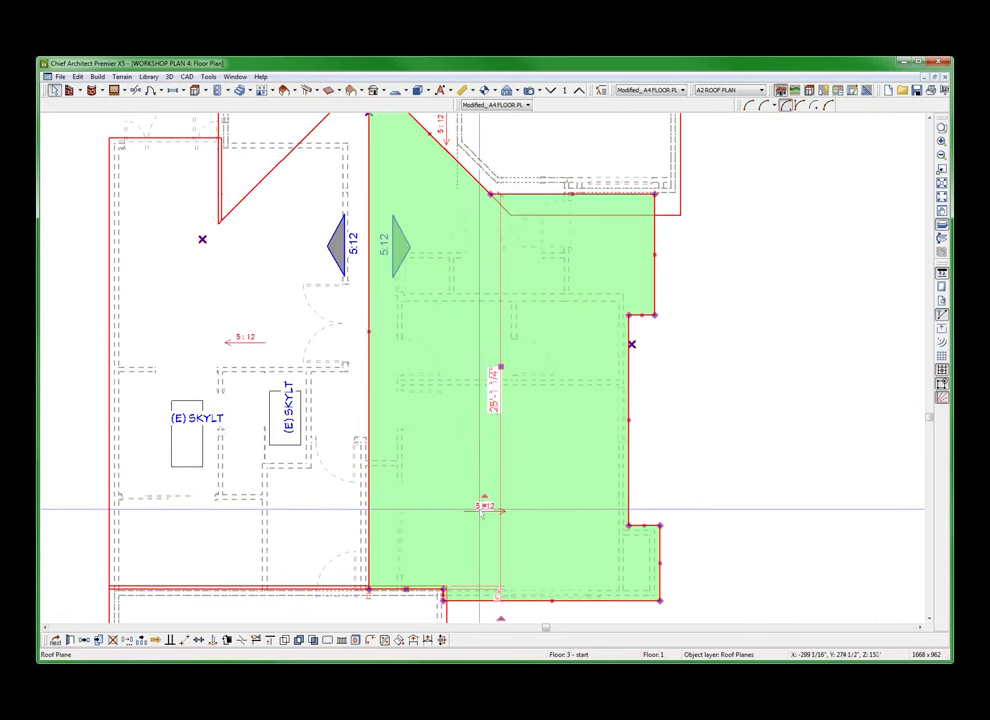
left_click(466, 329)
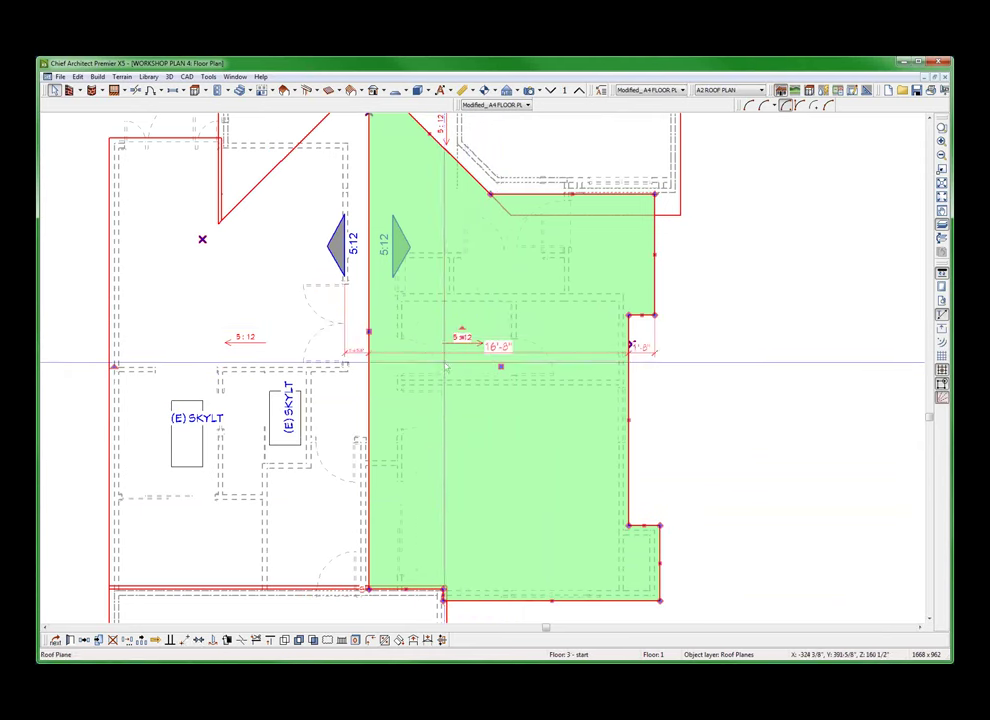
mouse_move(461, 338)
left_mouse_down()
mouse_move(570, 290)
mouse_move(601, 263)
left_mouse_up()
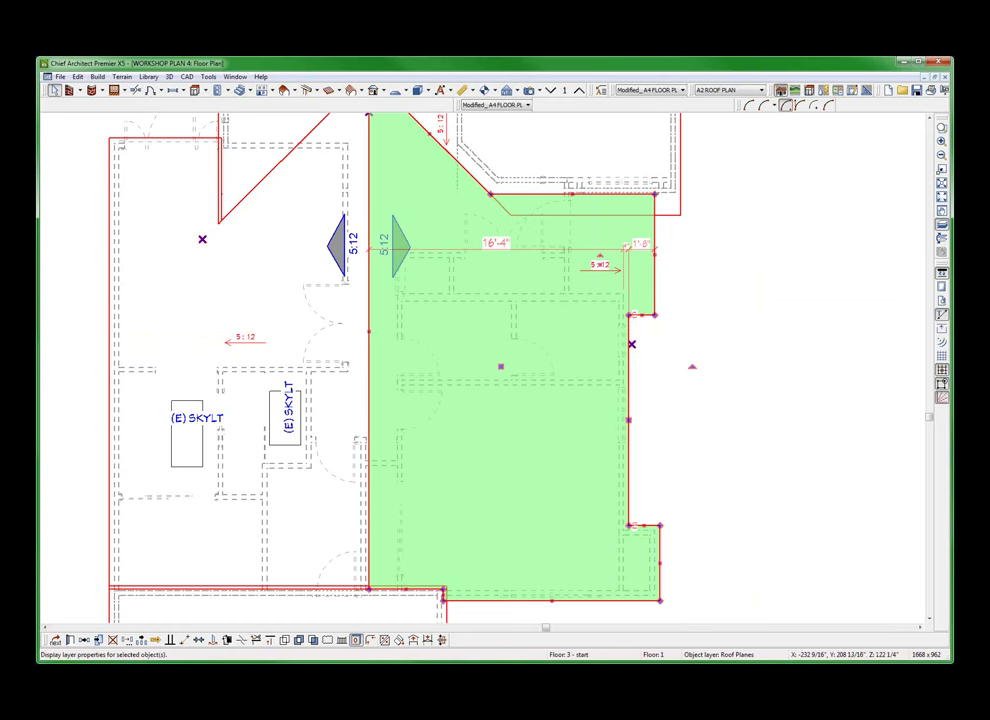
Review the layer properties of the selected notched 5:12 roof plane and close them without changes
left_click(356, 641)
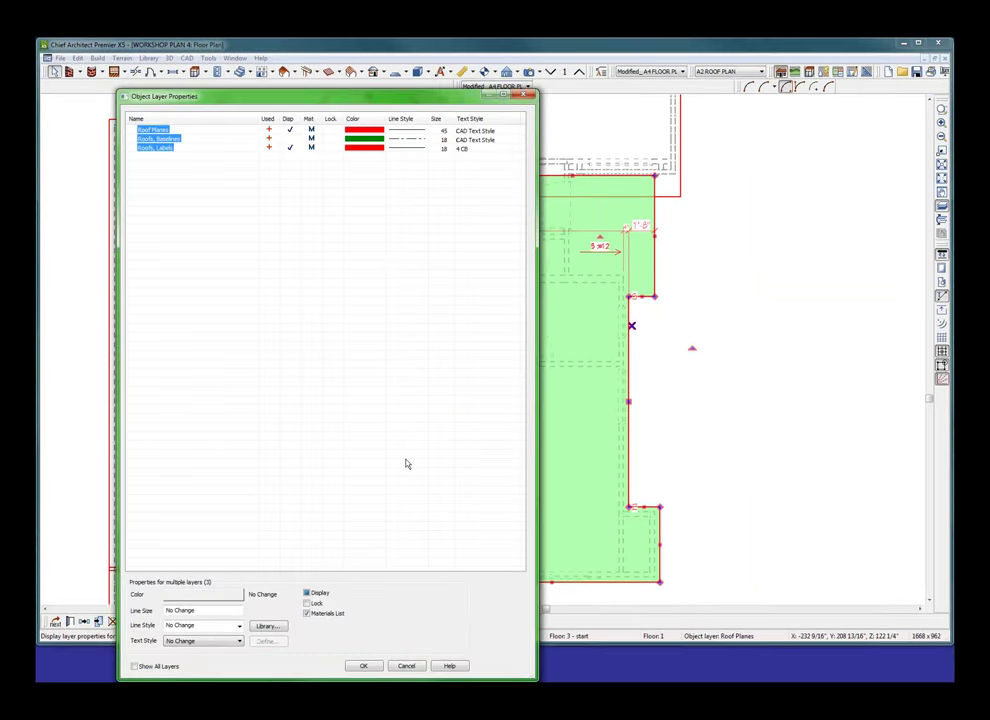
left_click(414, 668)
right_click(632, 466)
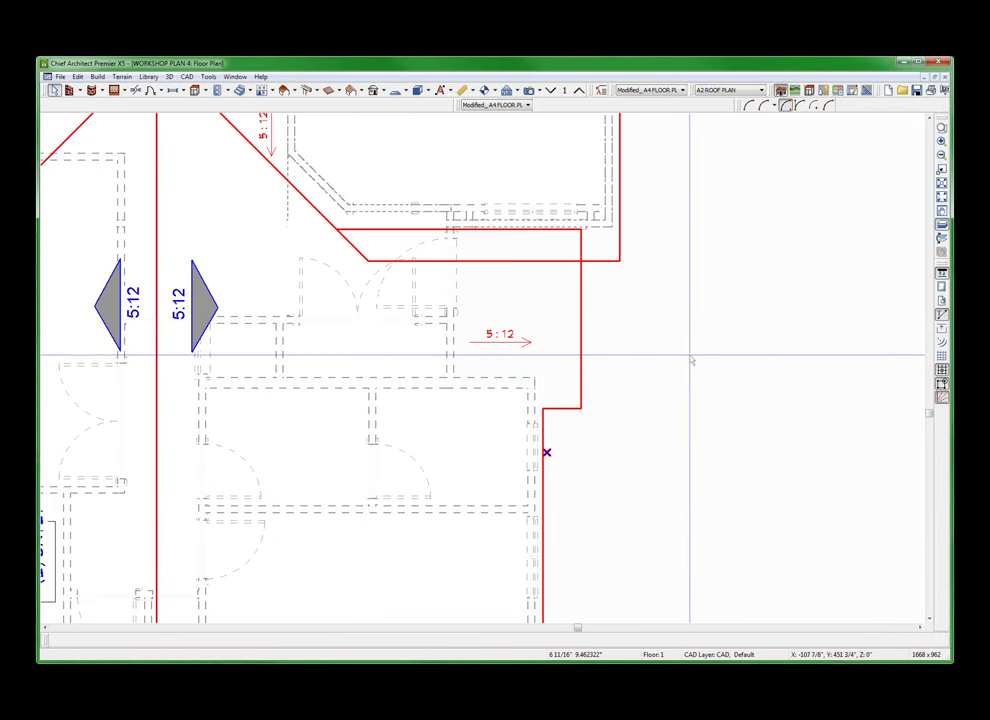
Change the notched 5:12 roof plane's pitch arrow type to the filled square and check it up close
right_click(584, 338)
left_click(294, 89)
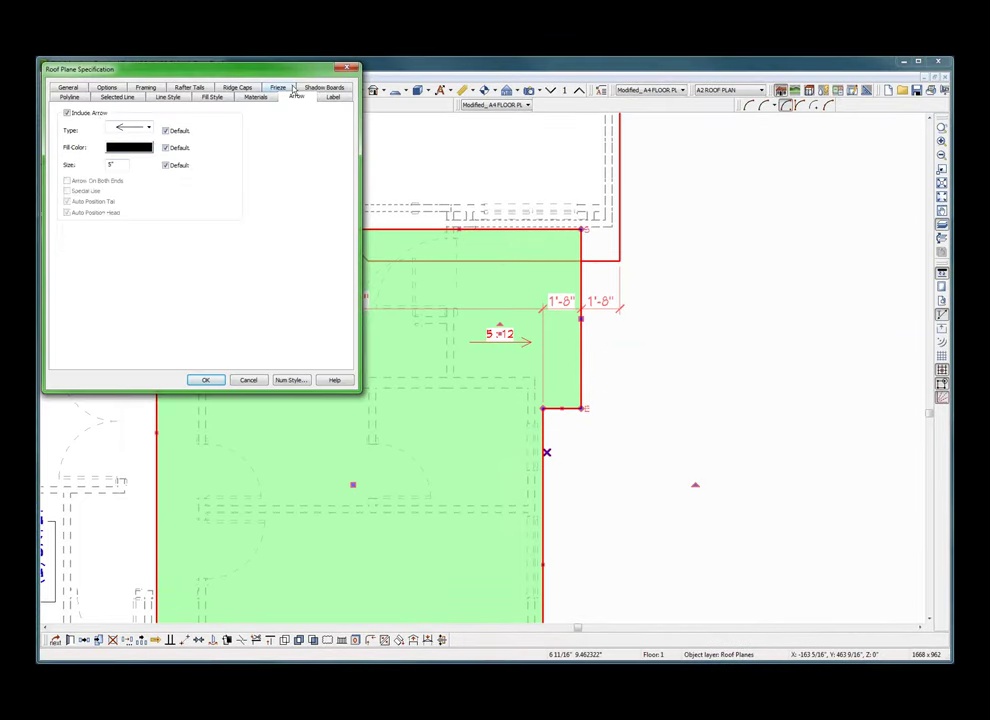
left_click(143, 130)
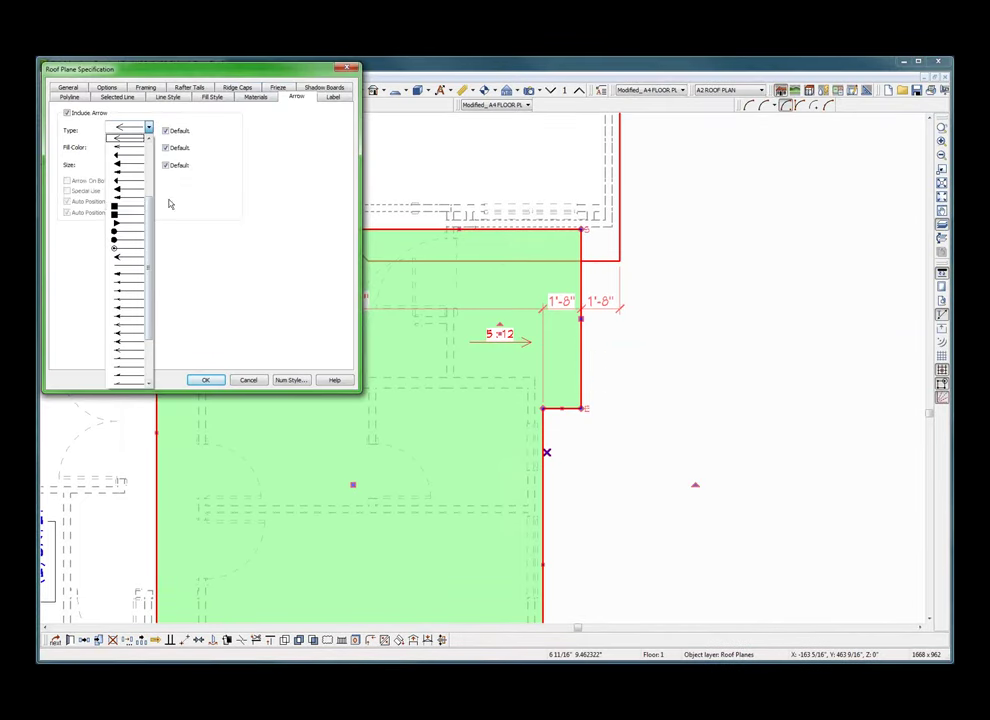
left_click(130, 206)
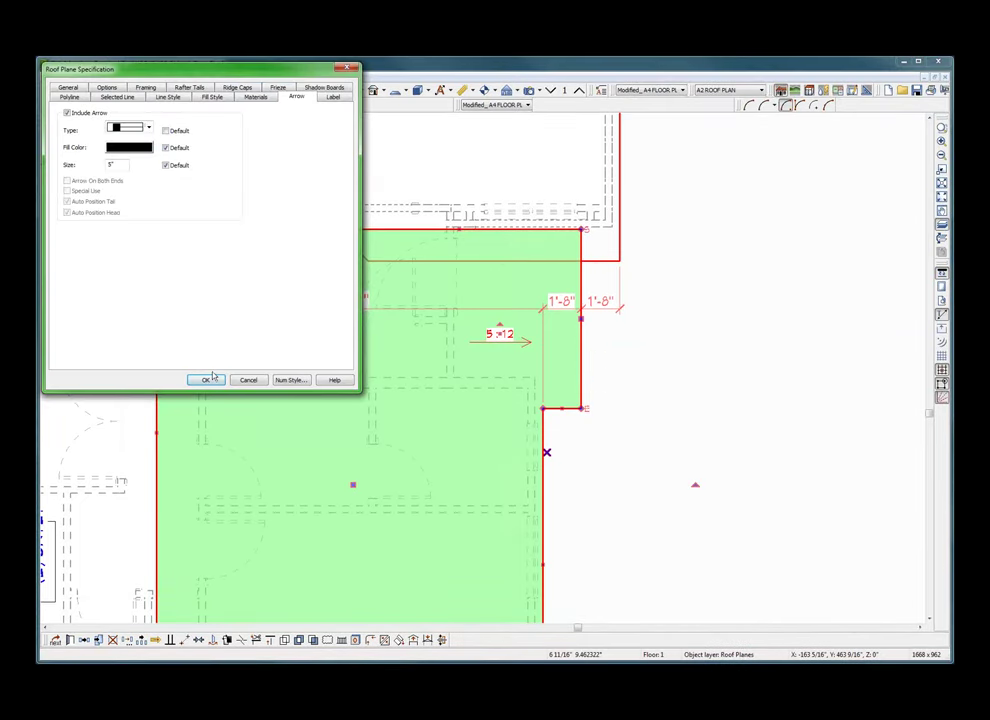
left_click(204, 380)
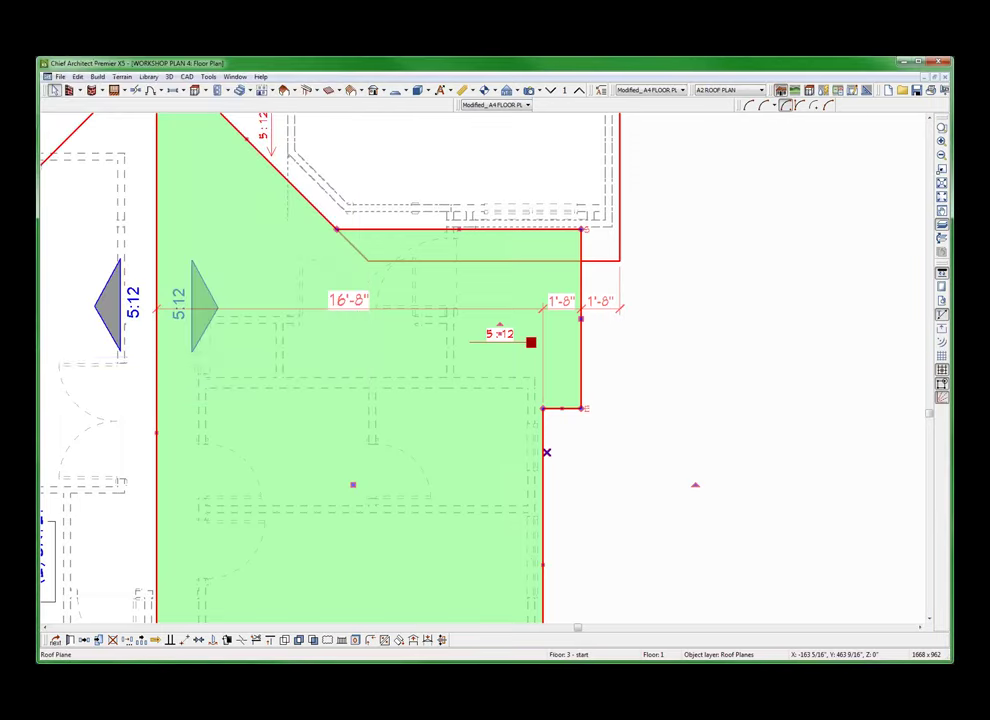
left_click(646, 360)
scroll(541, 320, "up", 3)
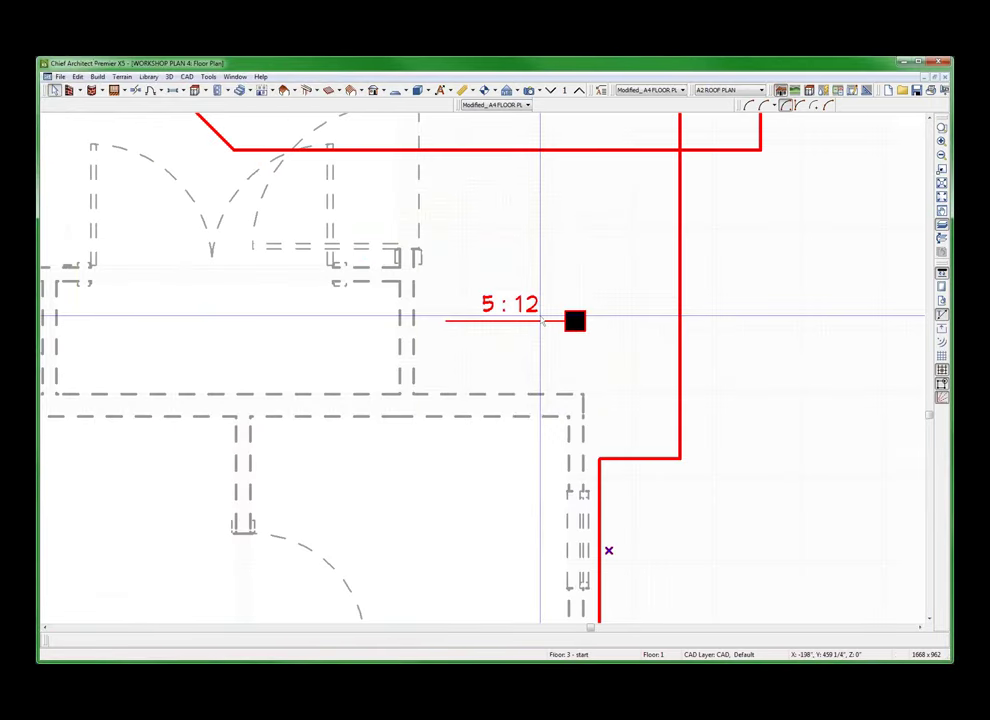
scroll(541, 320, "down", 4)
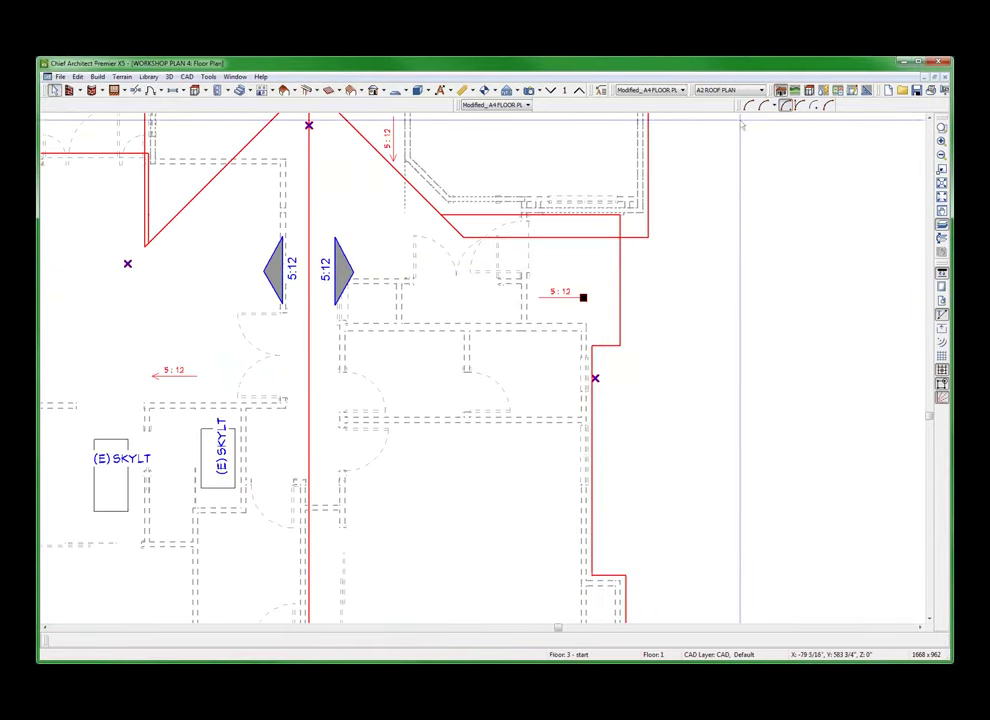
Set the notched 5:12 roof plane's pitch arrow type to the solid triangular arrowhead
right_click(624, 264)
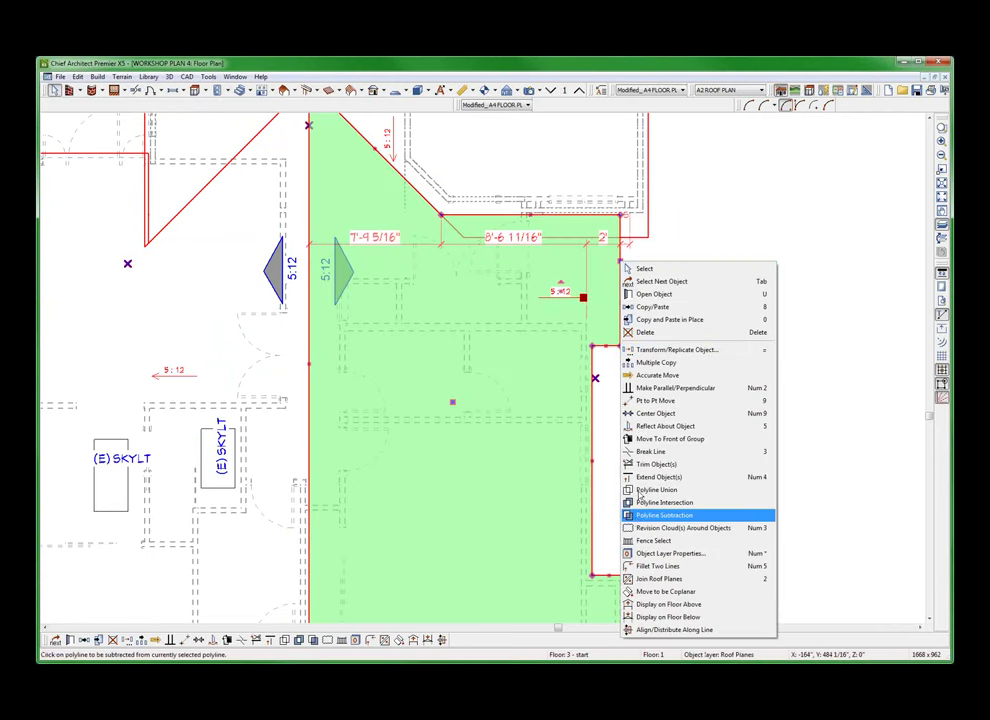
left_click(654, 294)
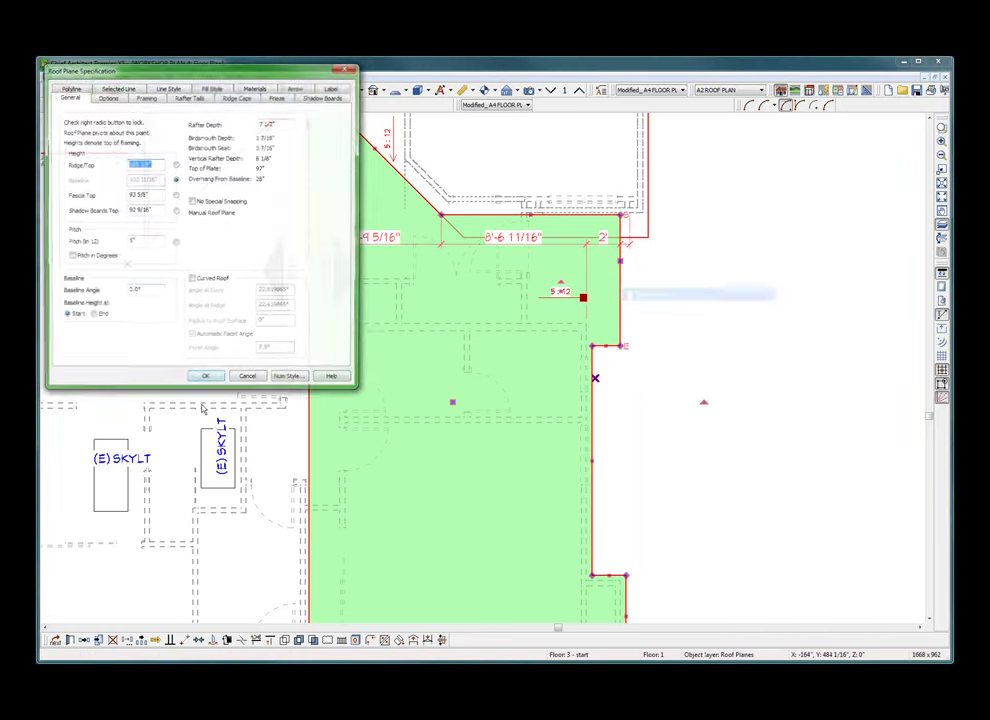
left_click(296, 87)
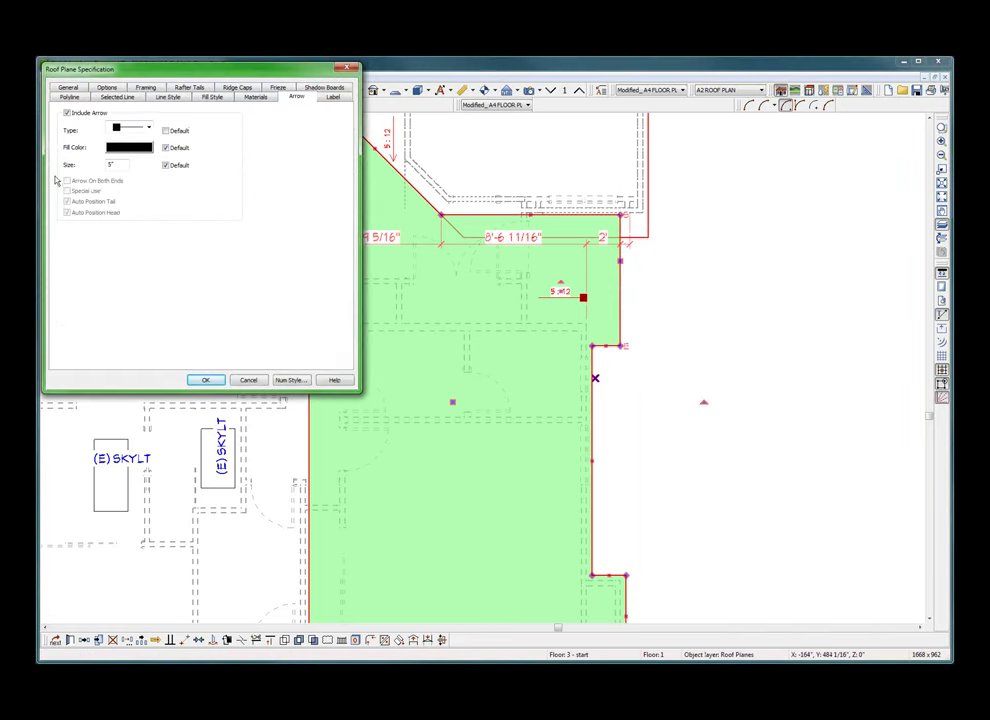
left_click(150, 128)
scroll(151, 190, "up", 7)
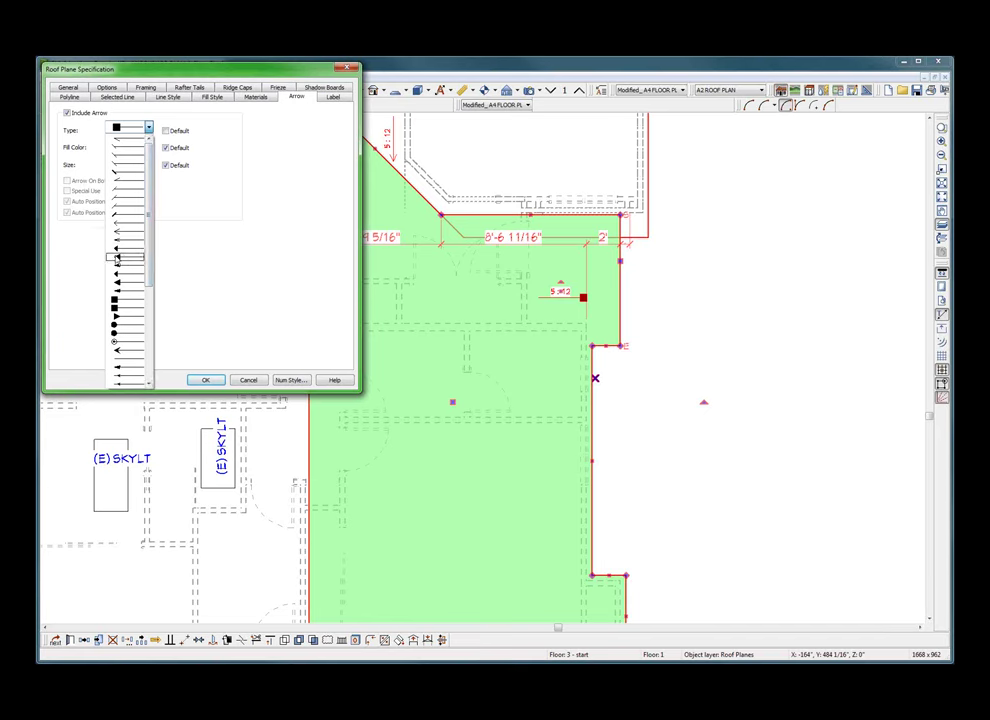
left_click(112, 257)
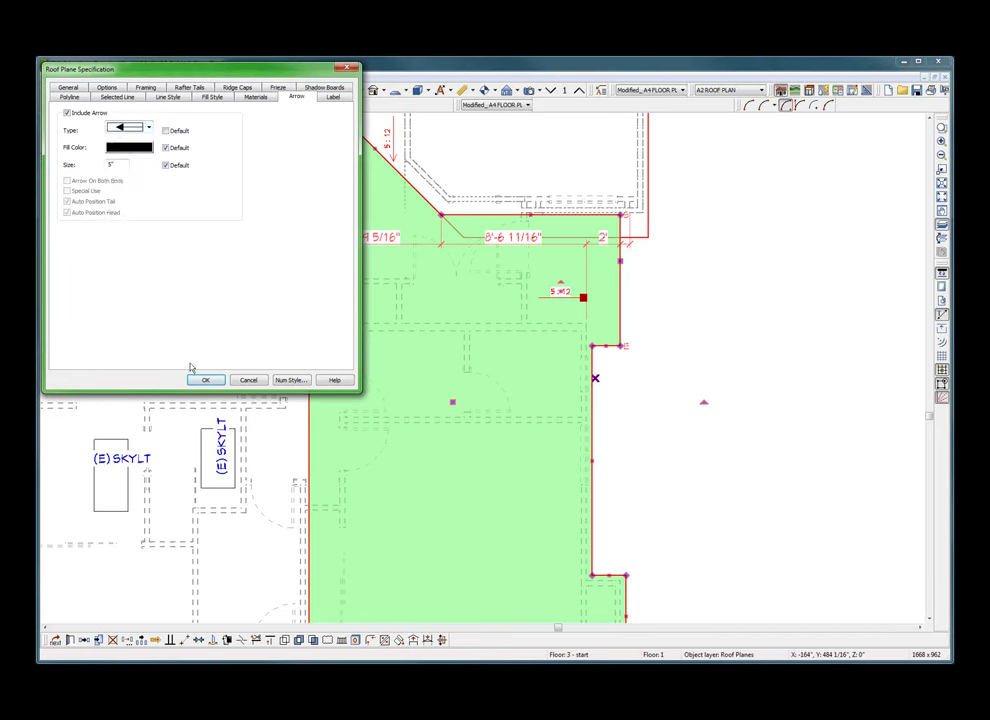
left_click(219, 381)
left_click(757, 337)
scroll(667, 305, "up", 7)
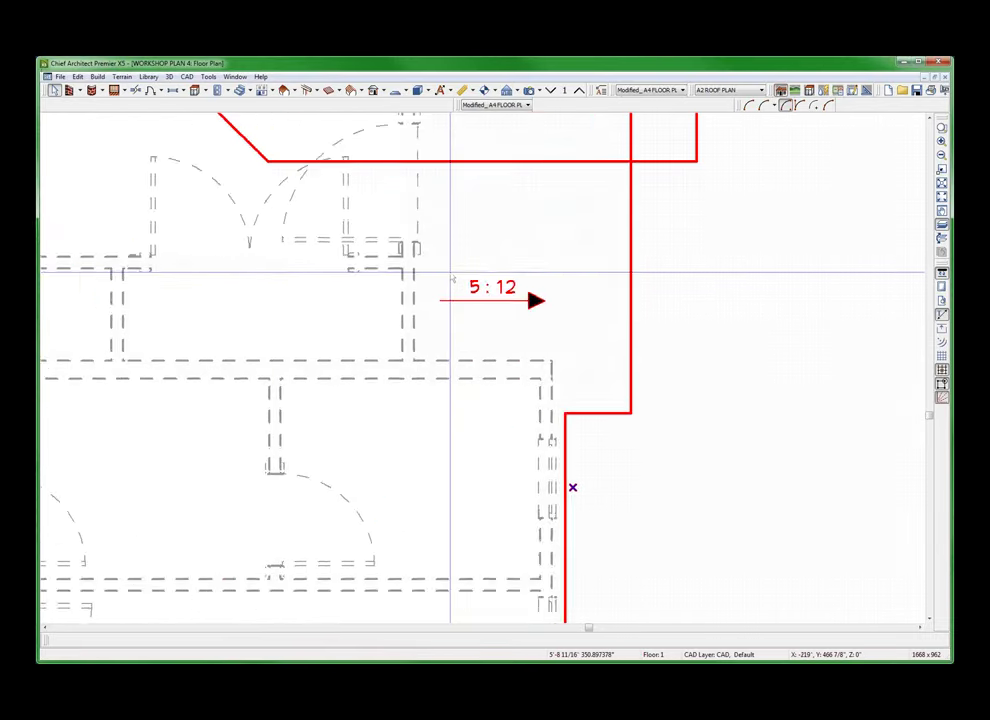
Rotate the notched roof plane's automatic 5:12 label to vertical so it crosses its arrow
left_click(488, 286)
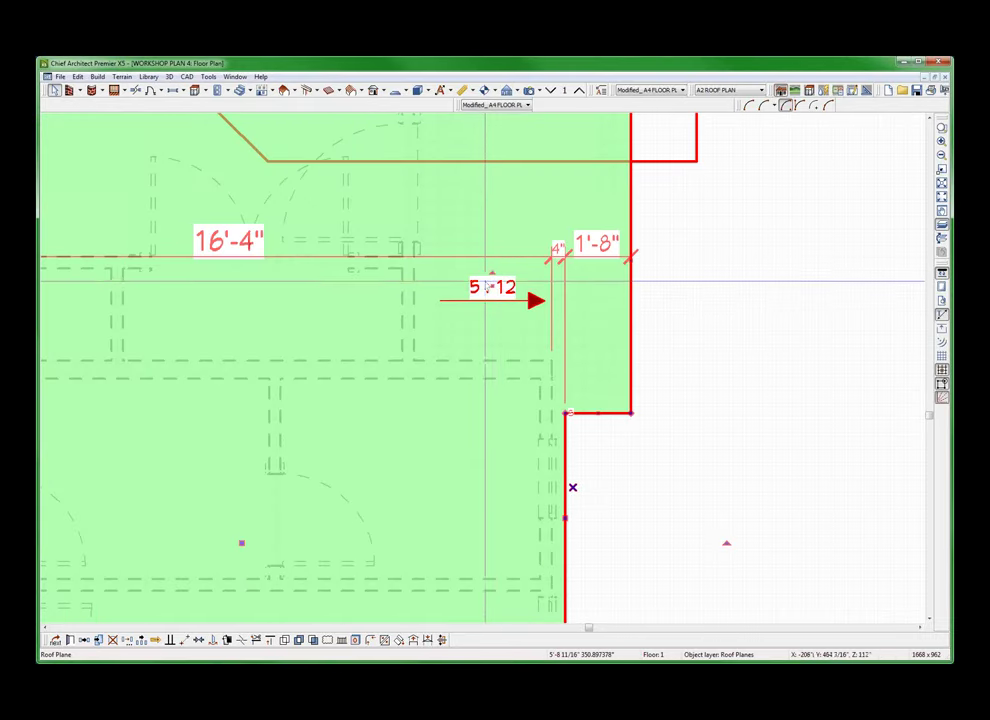
left_click_drag(490, 272, 538, 302)
scroll(510, 295, "up", 2)
scroll(538, 302, "down", 2)
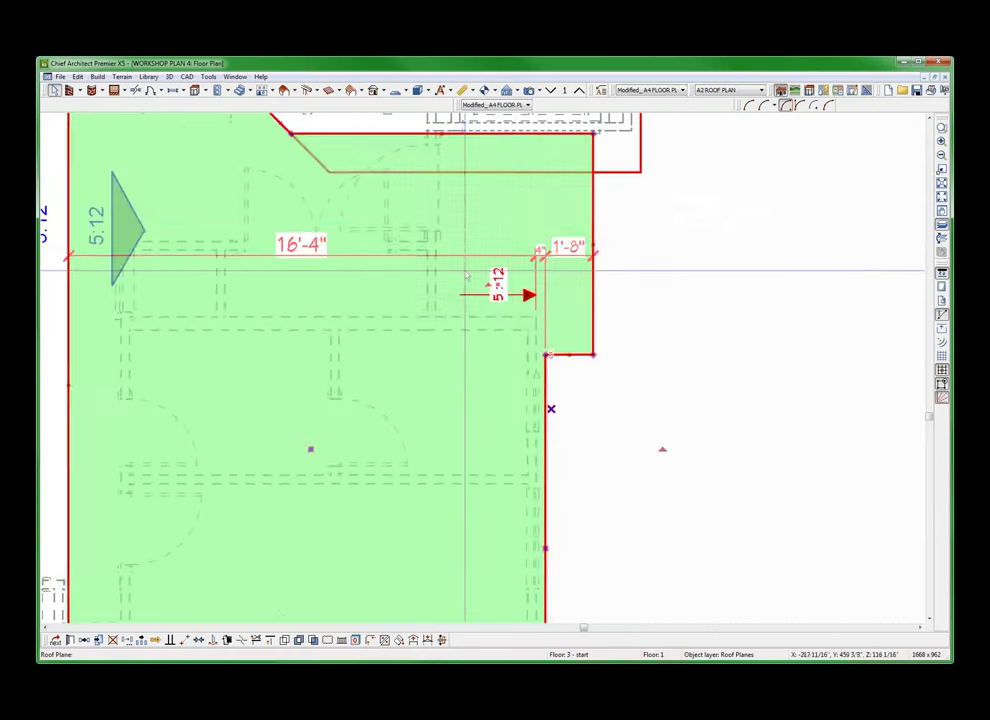
key("Escape")
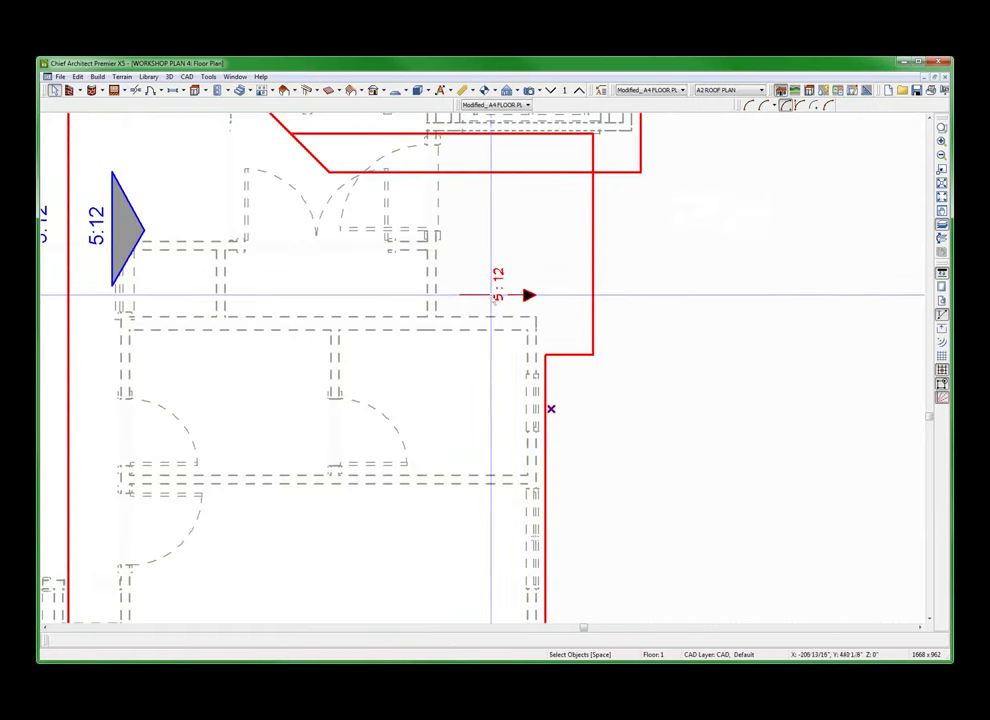
Examine up close how the rotated automatic 5:12 label sits over its arrow on the notched roof plane
left_click(497, 276)
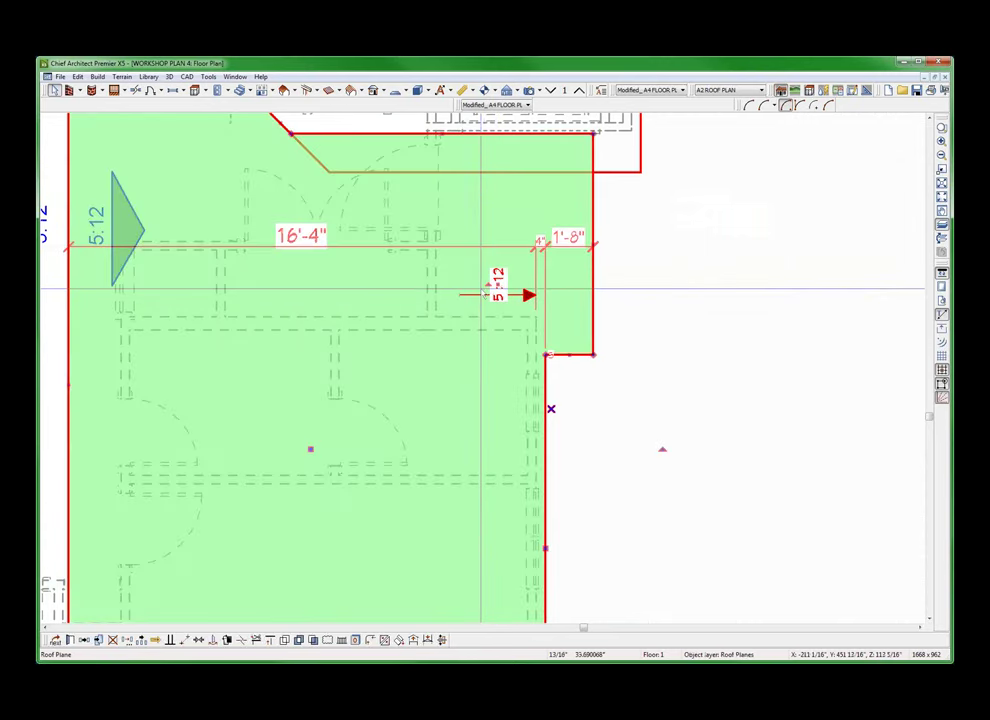
key("Escape")
left_click(482, 321)
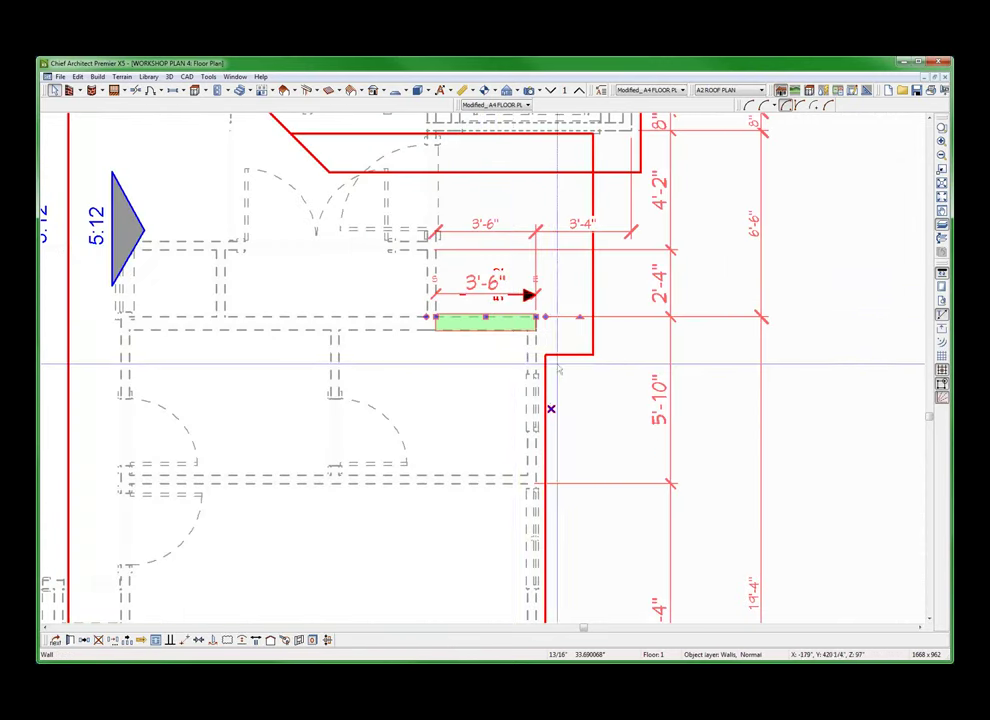
scroll(477, 344, "up", 2)
key("Escape")
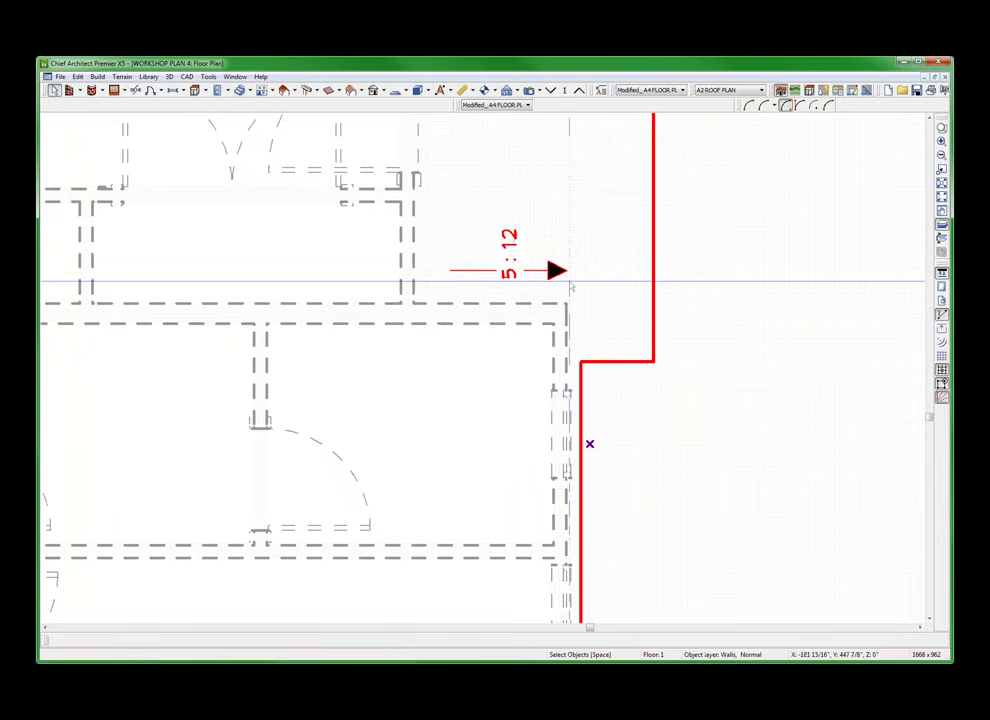
scroll(705, 290, "down", 3)
scroll(705, 290, "down", 1)
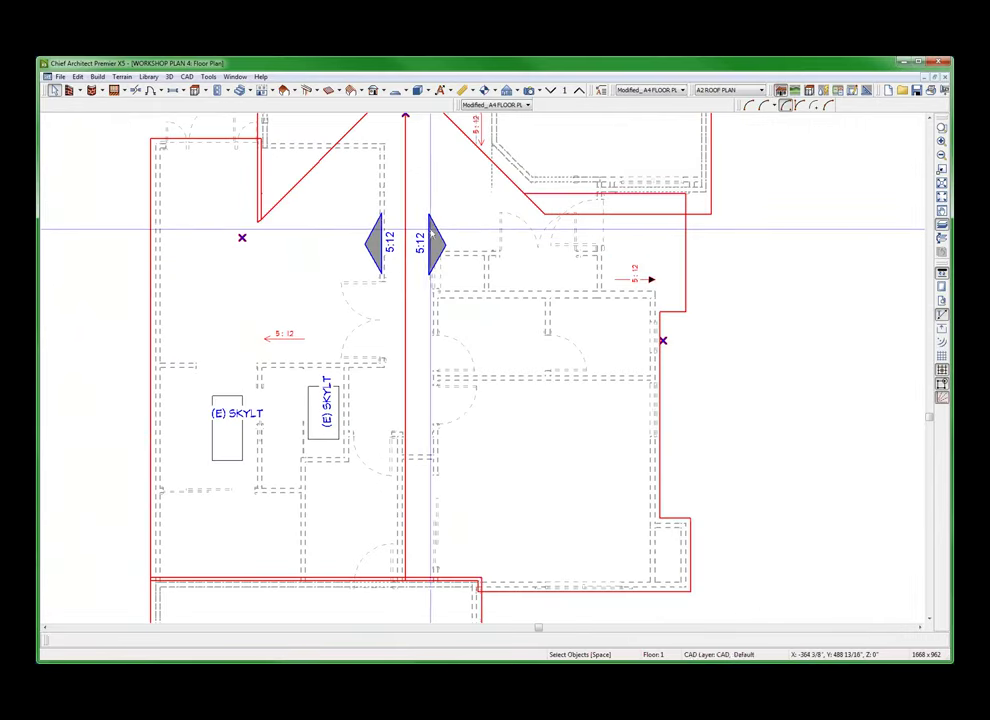
Select the manual 5:12 text and gray triangle on the notched plane's side of the ridge together and move them lower on the plane
left_click(410, 229)
key("Escape")
left_click(419, 245)
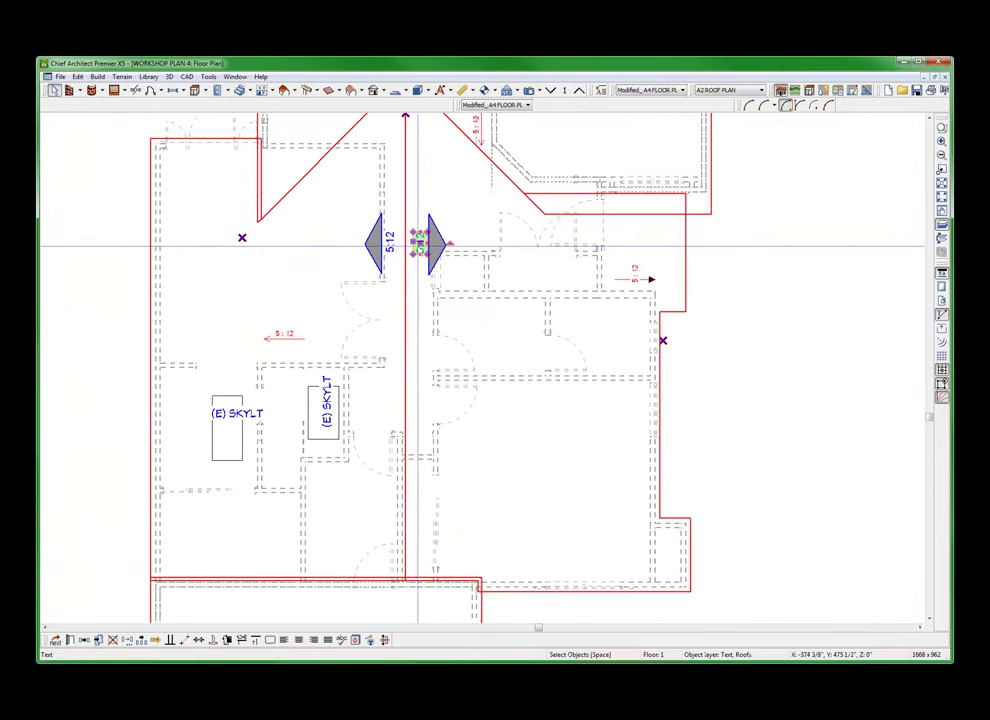
key("Escape")
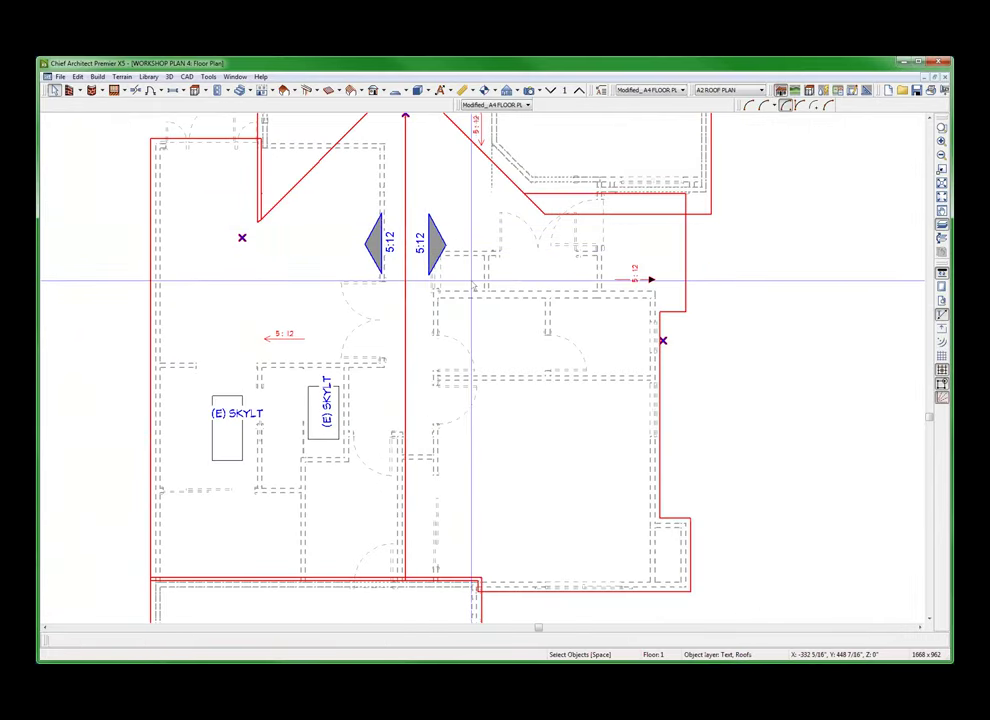
left_click_drag(400, 190, 510, 343)
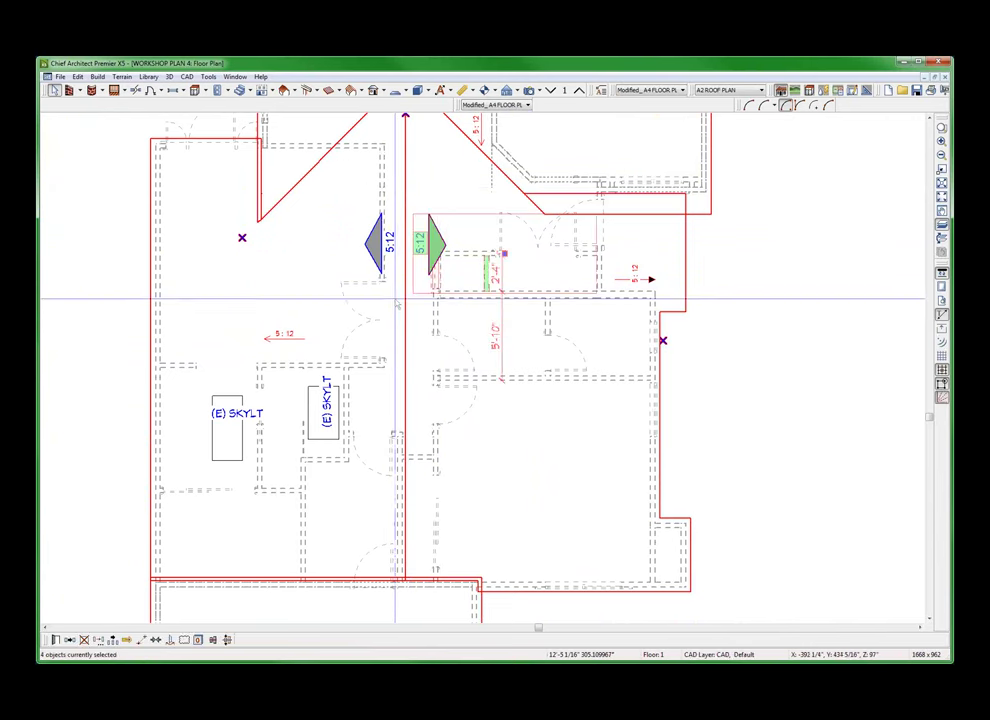
left_click(397, 202)
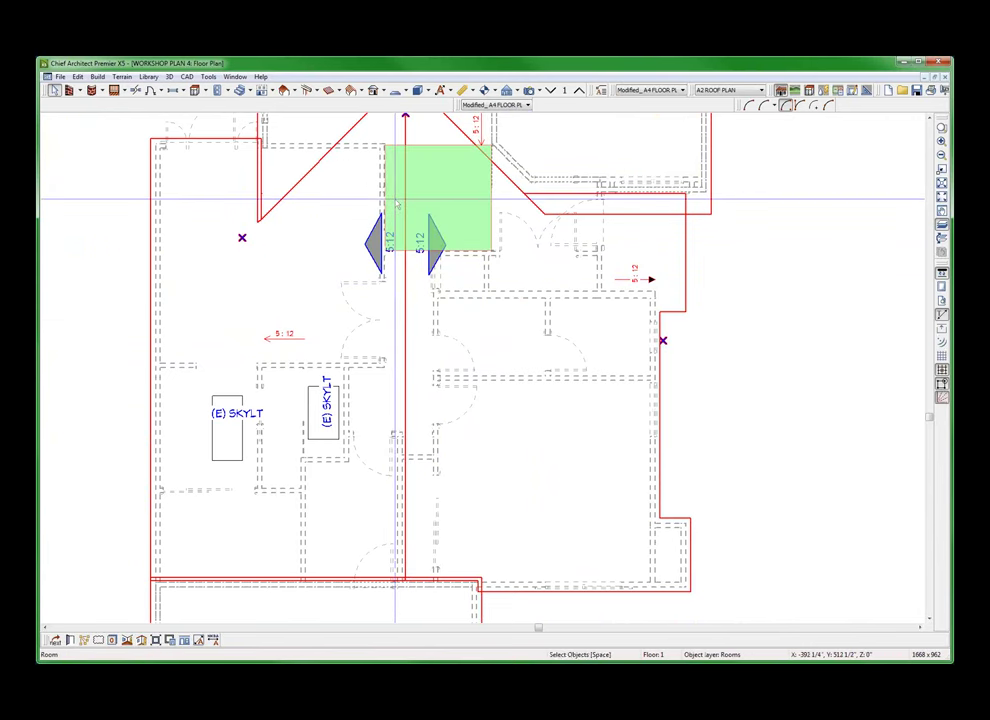
left_click_drag(397, 202, 450, 281)
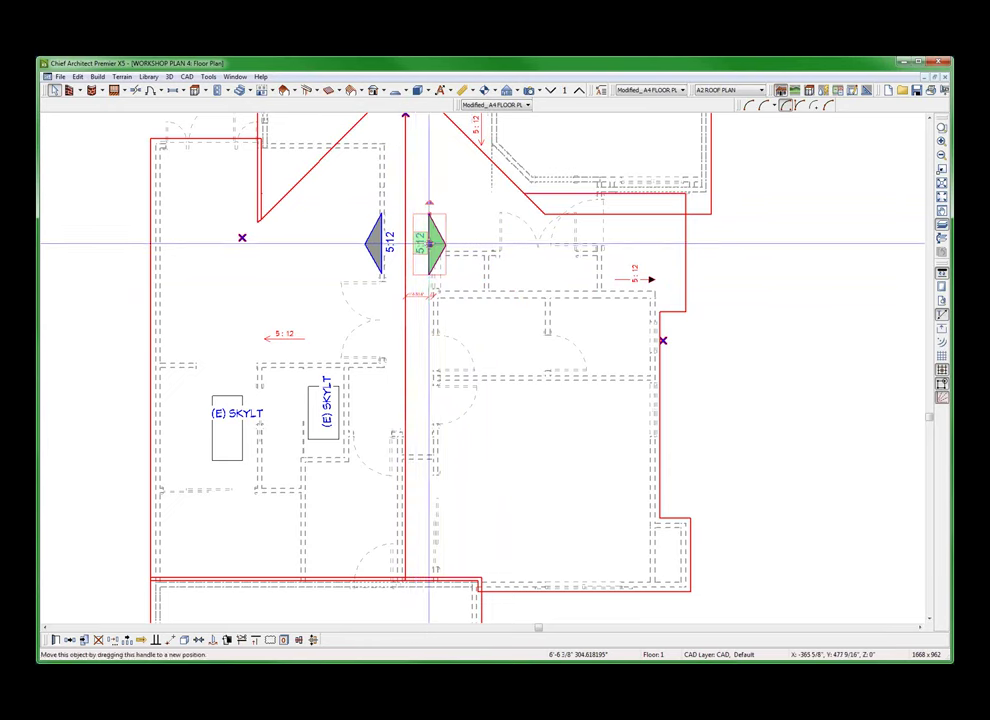
mouse_move(430, 243)
left_mouse_down()
mouse_move(504, 249)
mouse_move(641, 309)
mouse_move(471, 343)
mouse_move(505, 433)
left_mouse_up()
left_click(524, 396)
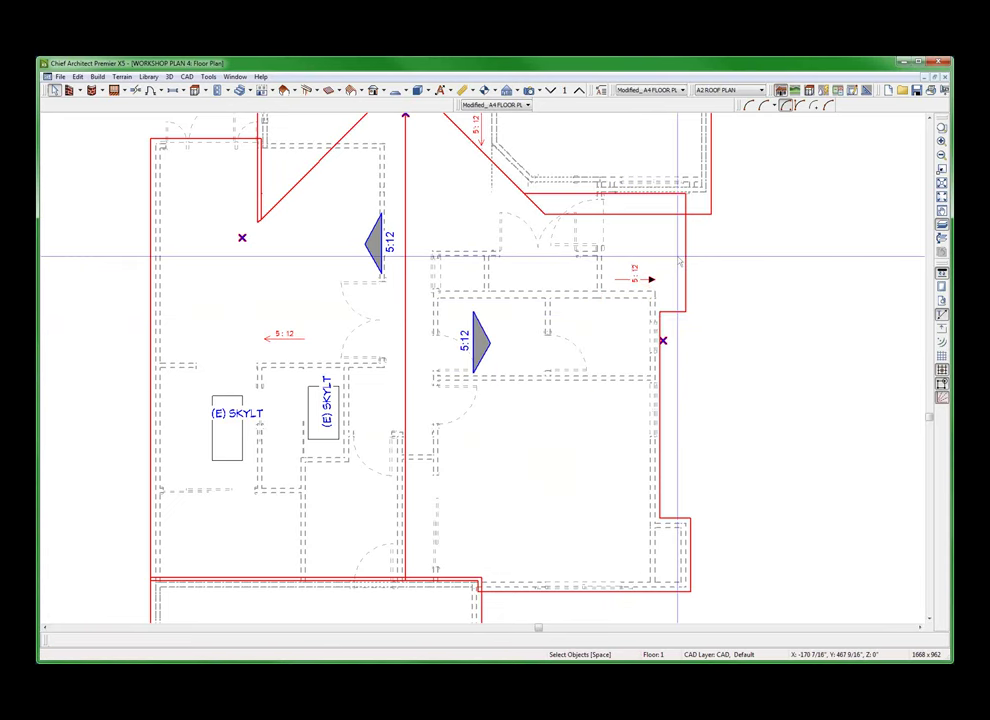
Rotate the notched roof plane's automatic 5:12 label back to horizontal above its arrow
left_click(625, 292)
scroll(650, 245, "up", 1)
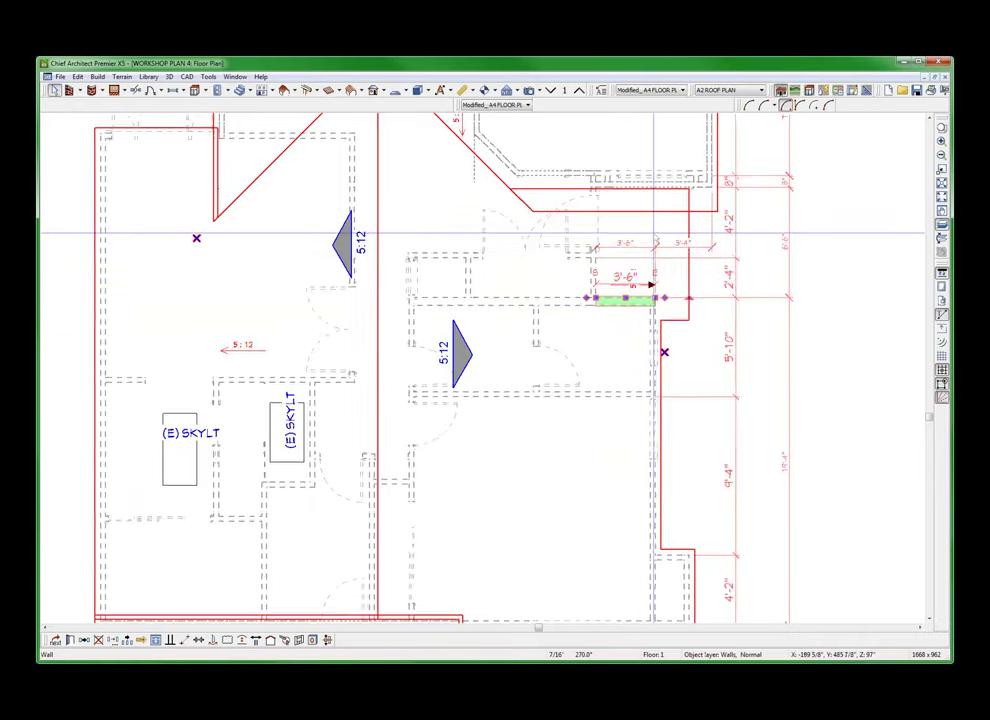
scroll(601, 290, "up", 2)
left_click(599, 280)
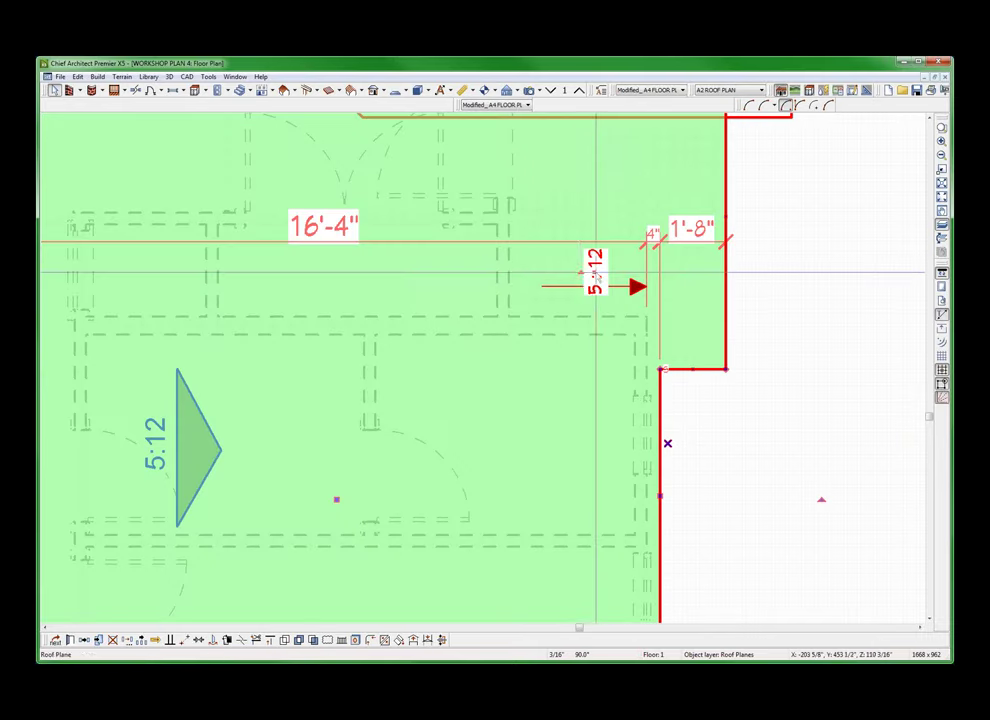
left_click_drag(580, 272, 597, 238)
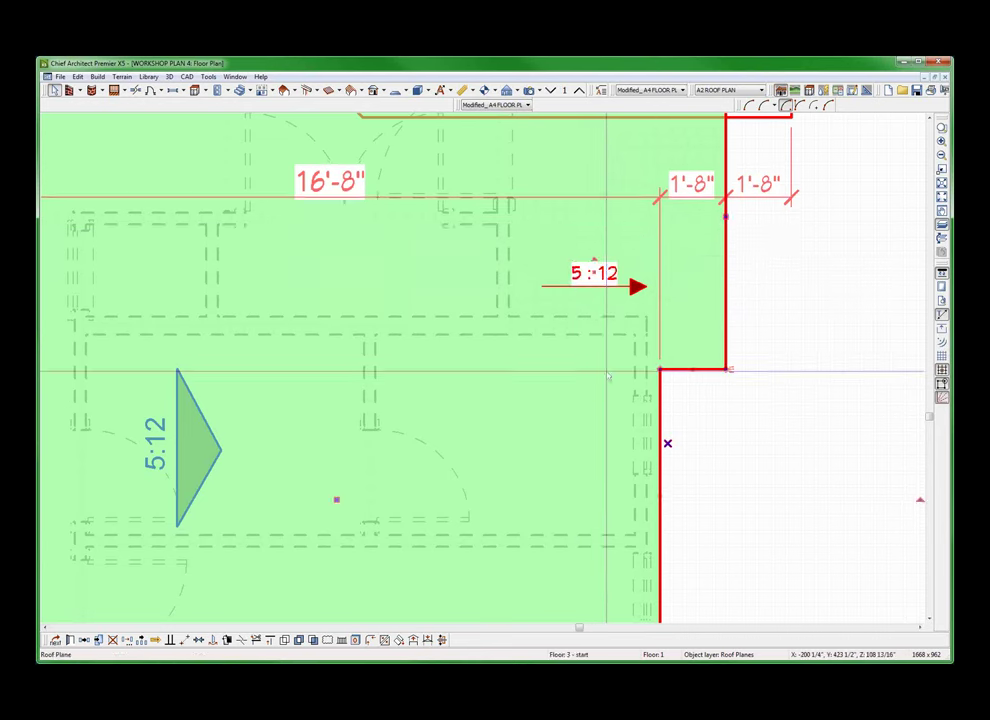
left_click(611, 371)
left_click(771, 387)
scroll(785, 355, "down", 2)
scroll(822, 314, "down", 4)
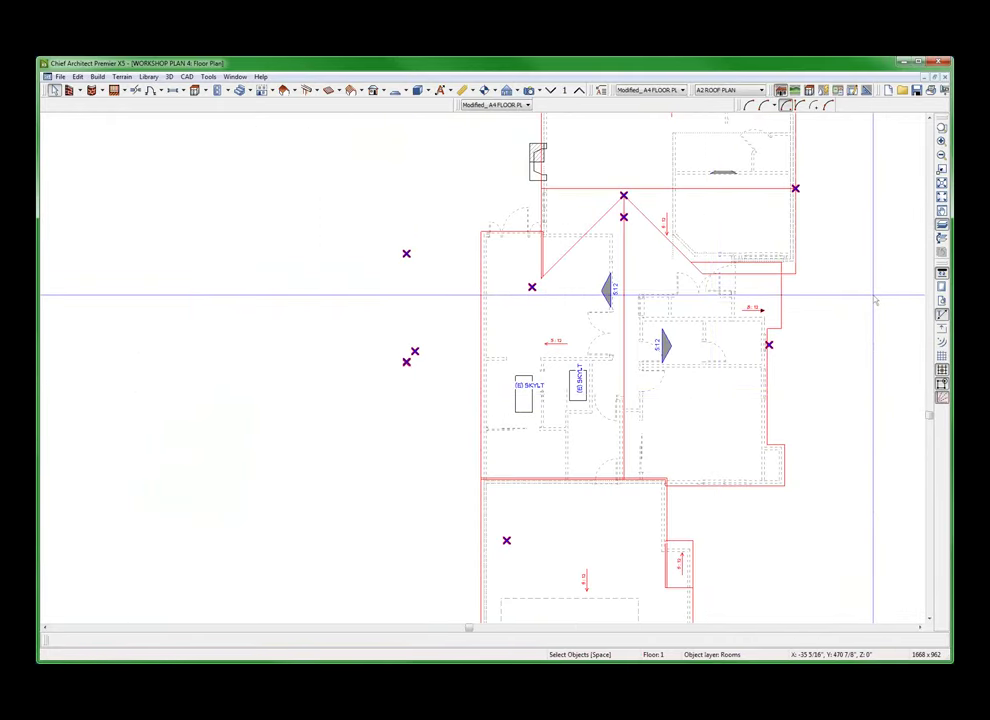
Set the text style of the notched roof plane's "Roofs, Labels" layer to 8 CB
scroll(875, 296, "up", 3)
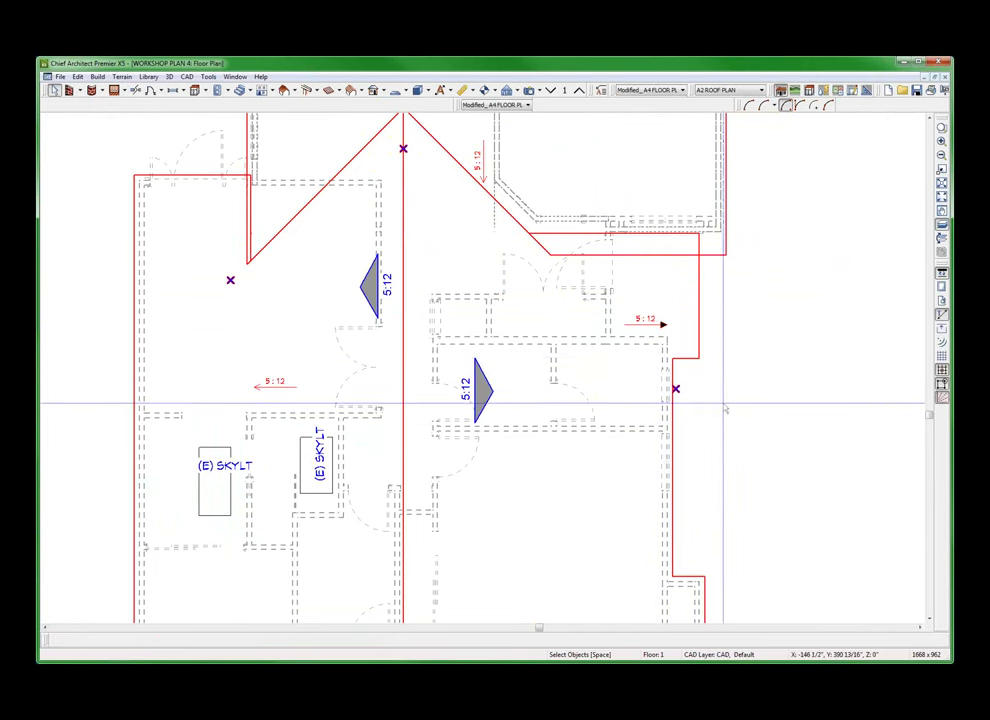
right_click(695, 298)
left_click(702, 288)
right_click(703, 280)
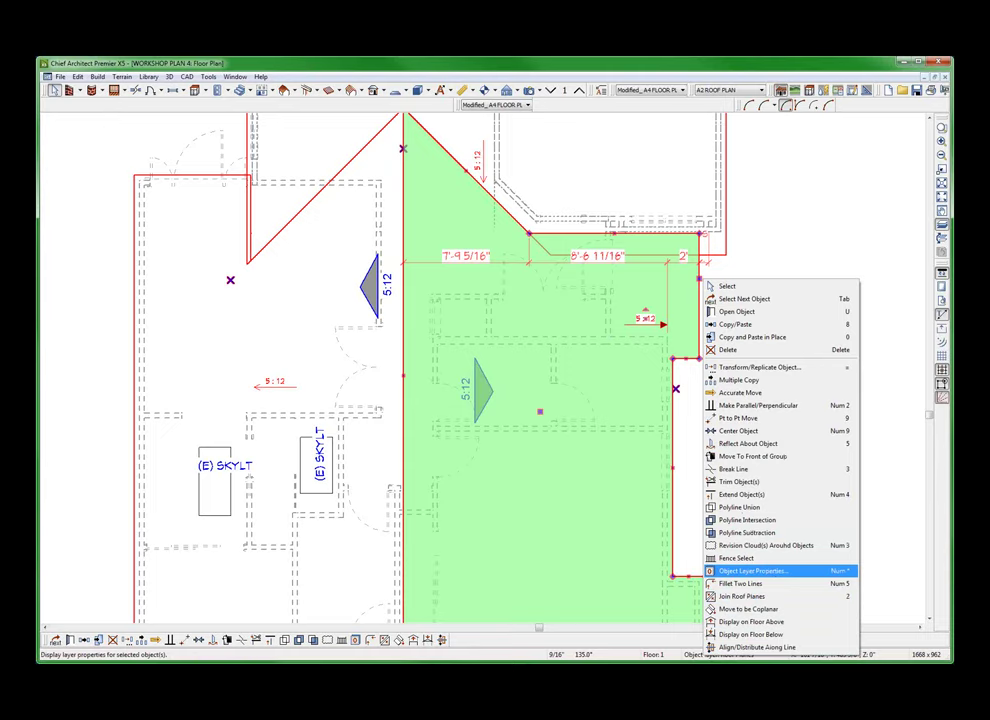
left_click(750, 571)
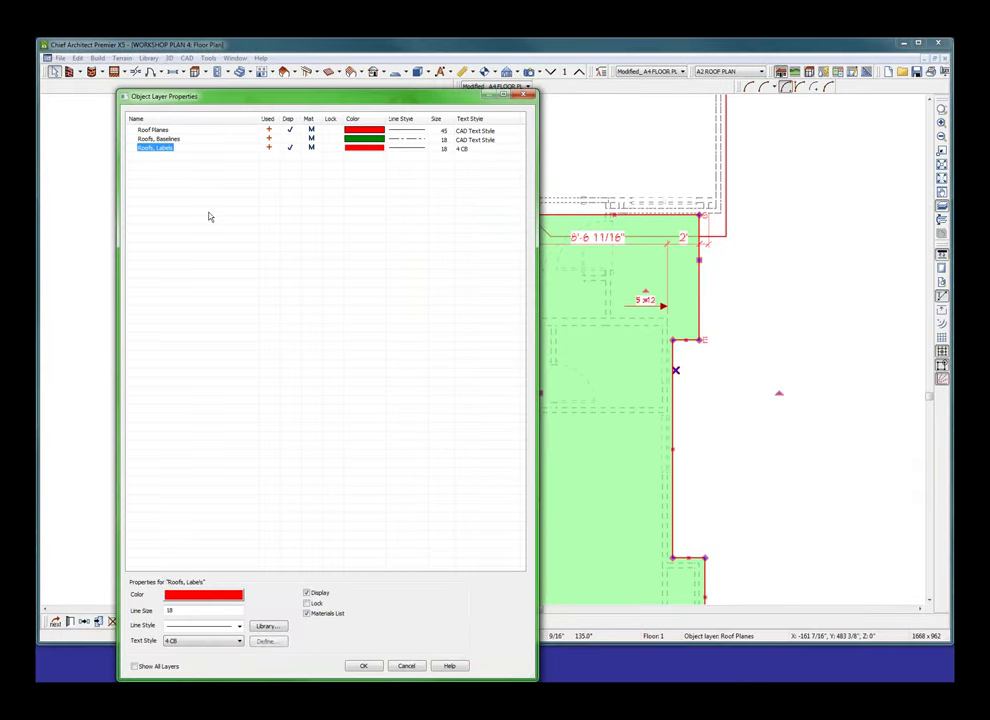
left_click(217, 644)
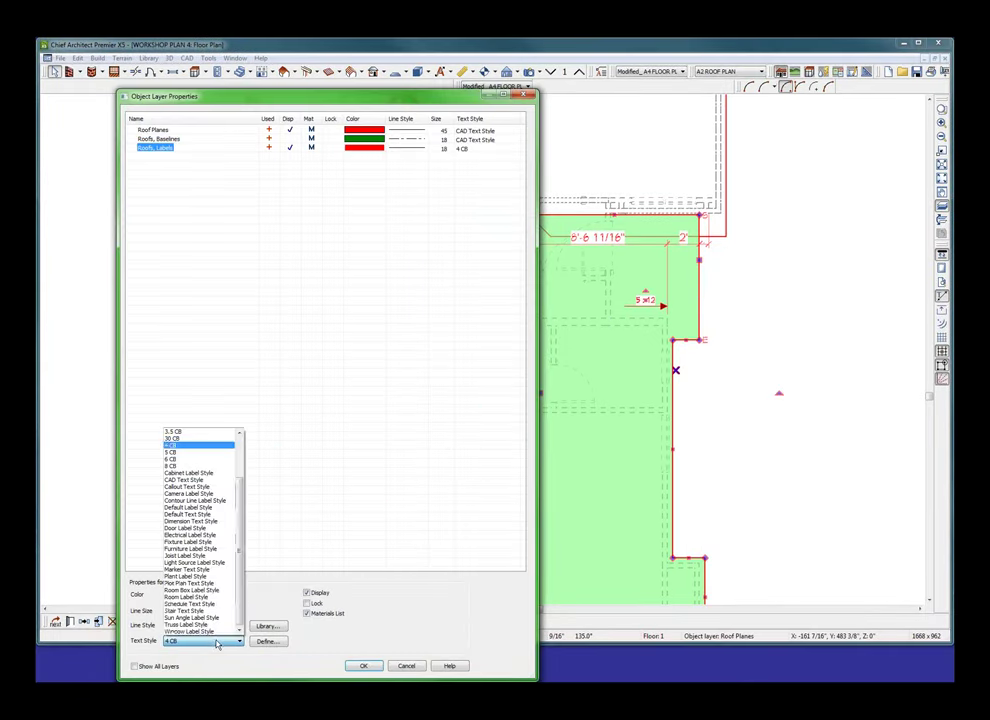
left_click(169, 465)
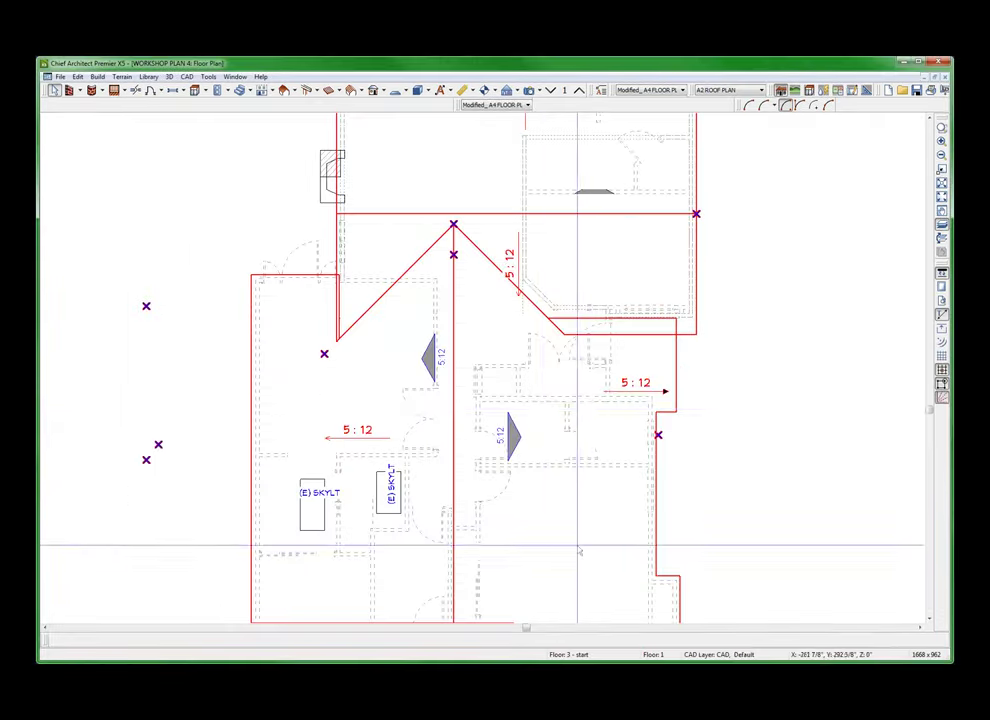
Move the automatic 5:12 label of the roof plane with the V-shaped valley cutout clear of the valley line, into the room area
left_click(521, 248)
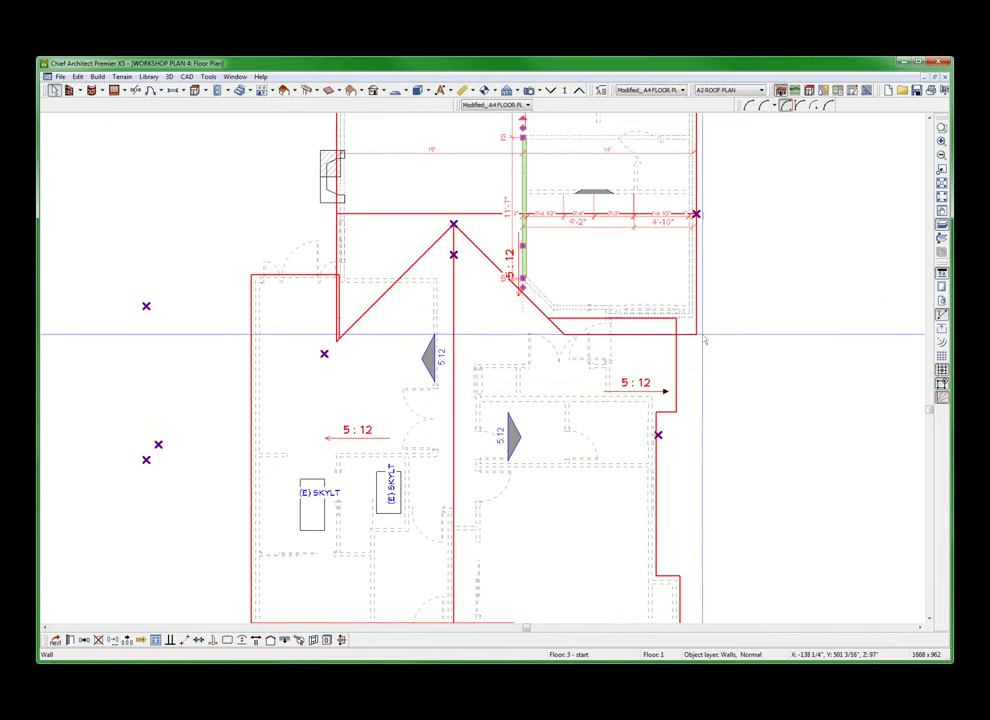
left_click(578, 346)
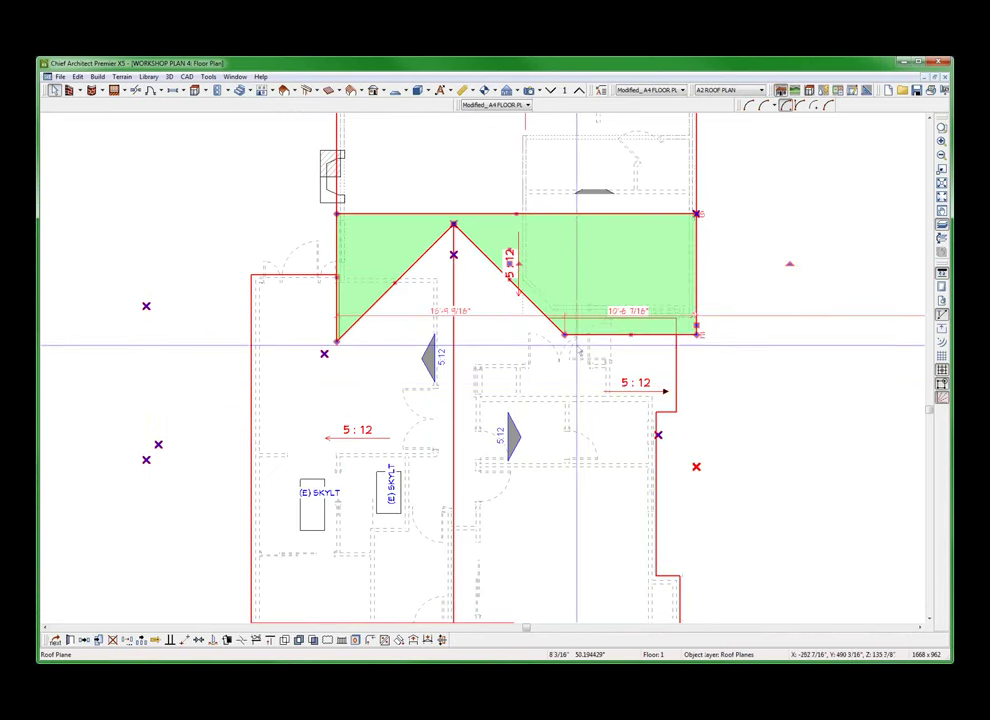
scroll(519, 252, "up", 1)
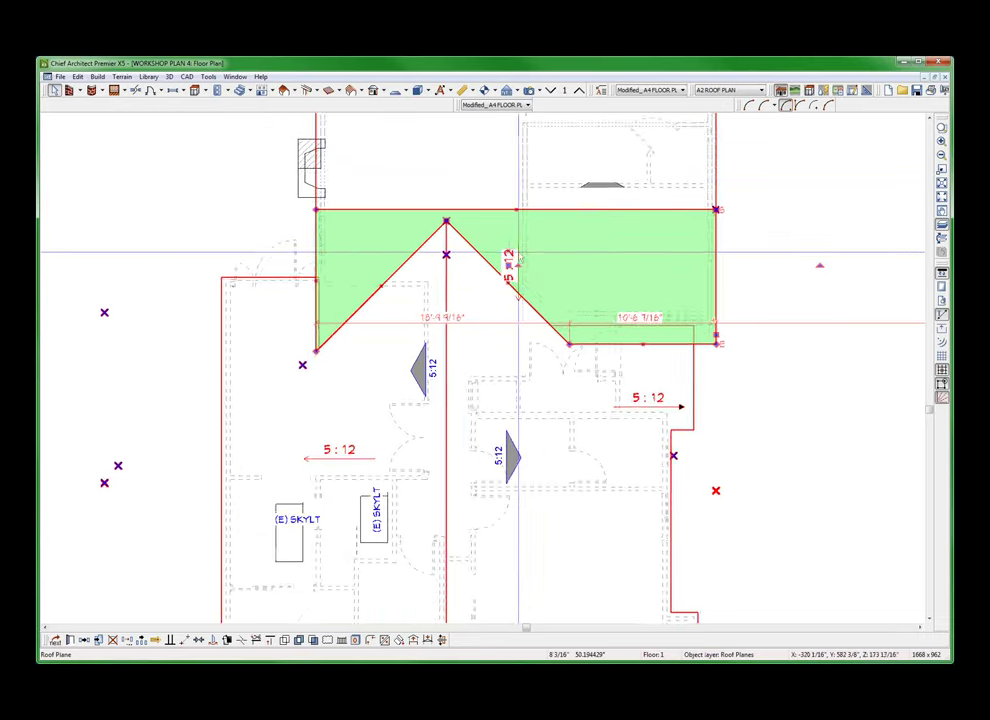
scroll(519, 258, "up", 2)
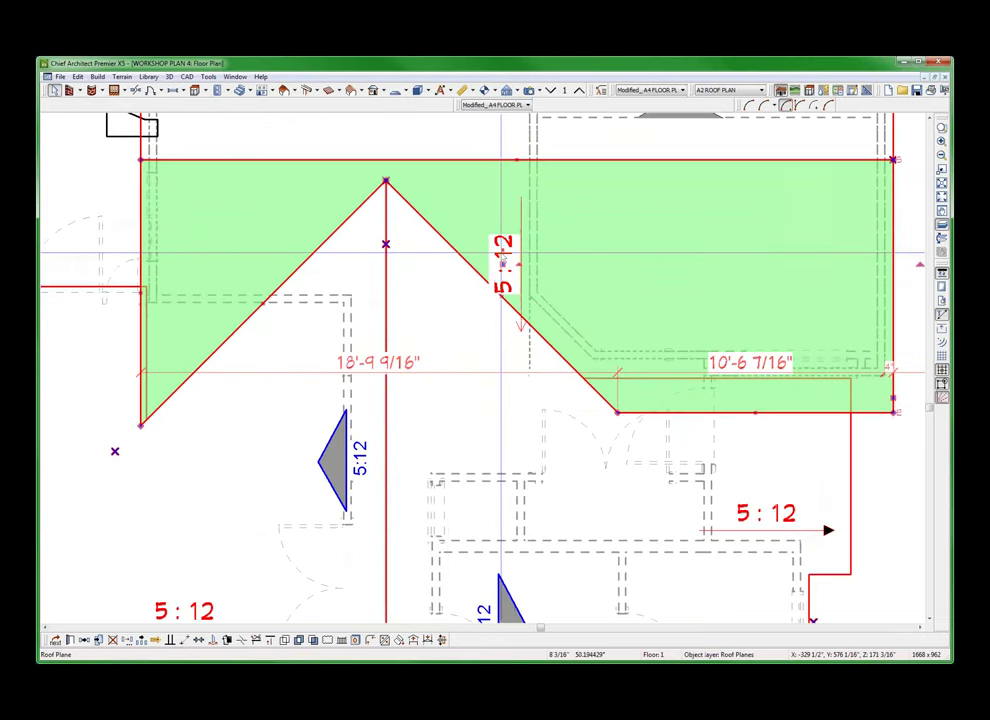
mouse_move(503, 253)
left_mouse_down()
mouse_move(595, 212)
mouse_move(609, 260)
left_mouse_up()
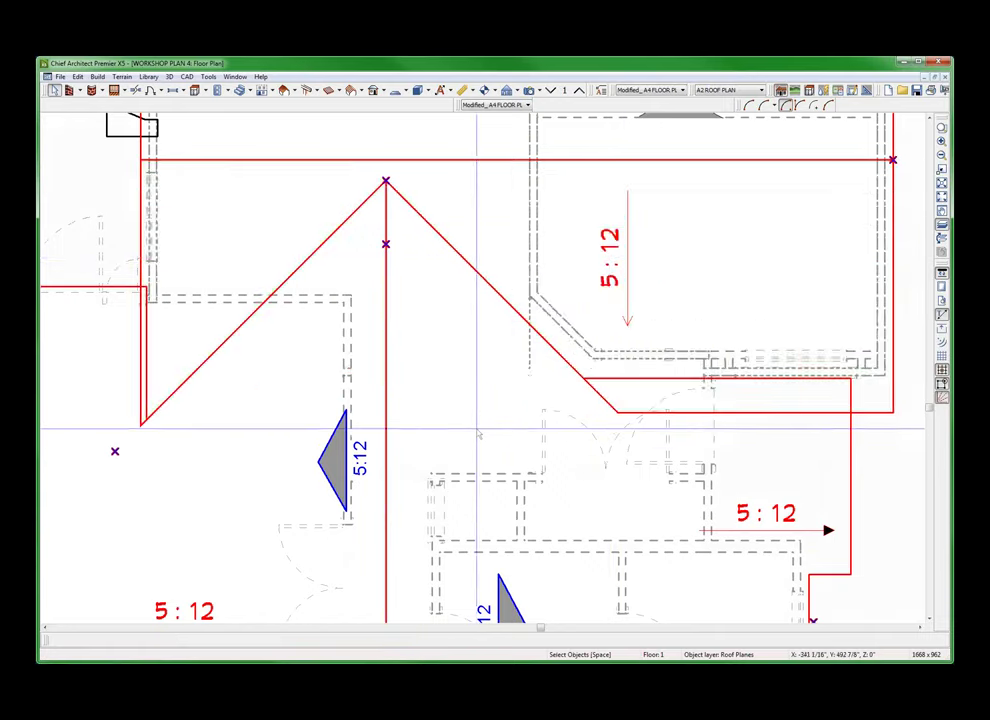
Copy the manual 5:12 text and gray triangle on the skylight side of the ridge and place the copy beside the original
scroll(477, 427, "down", 2)
scroll(473, 428, "up", 1)
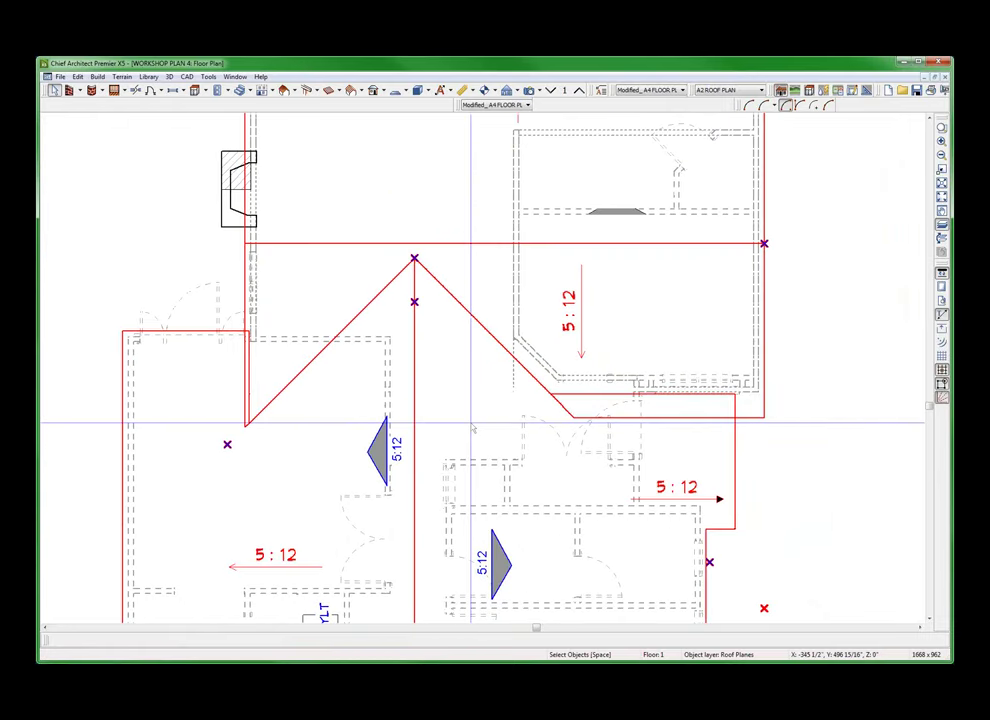
scroll(473, 428, "down", 2)
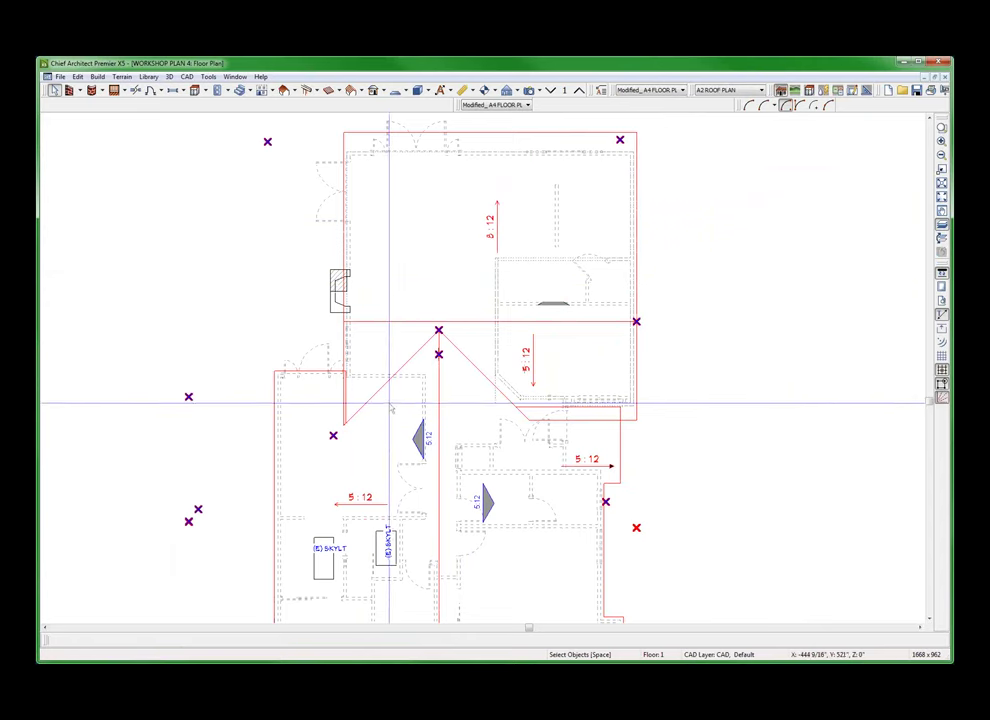
left_click_drag(389, 403, 452, 472)
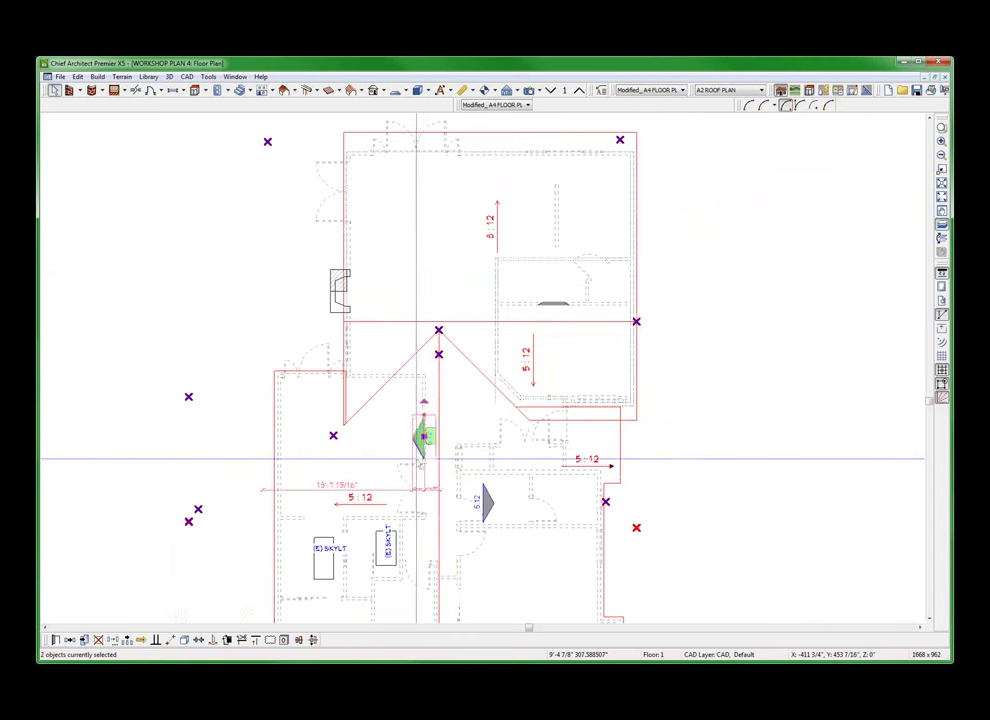
scroll(420, 466, "up", 2)
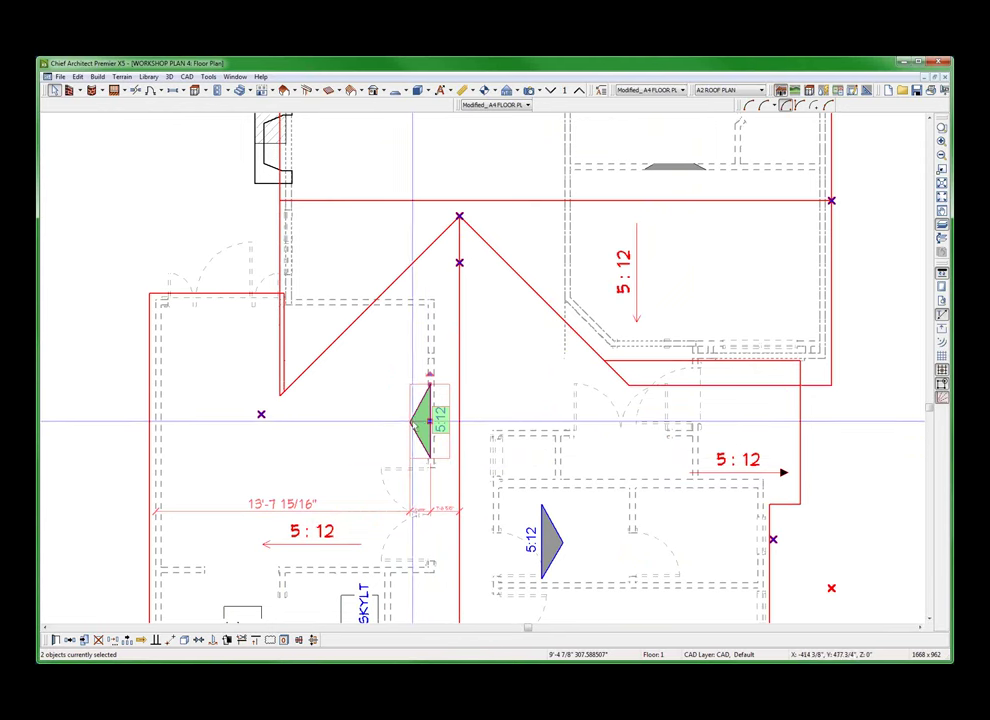
key("ctrl+v")
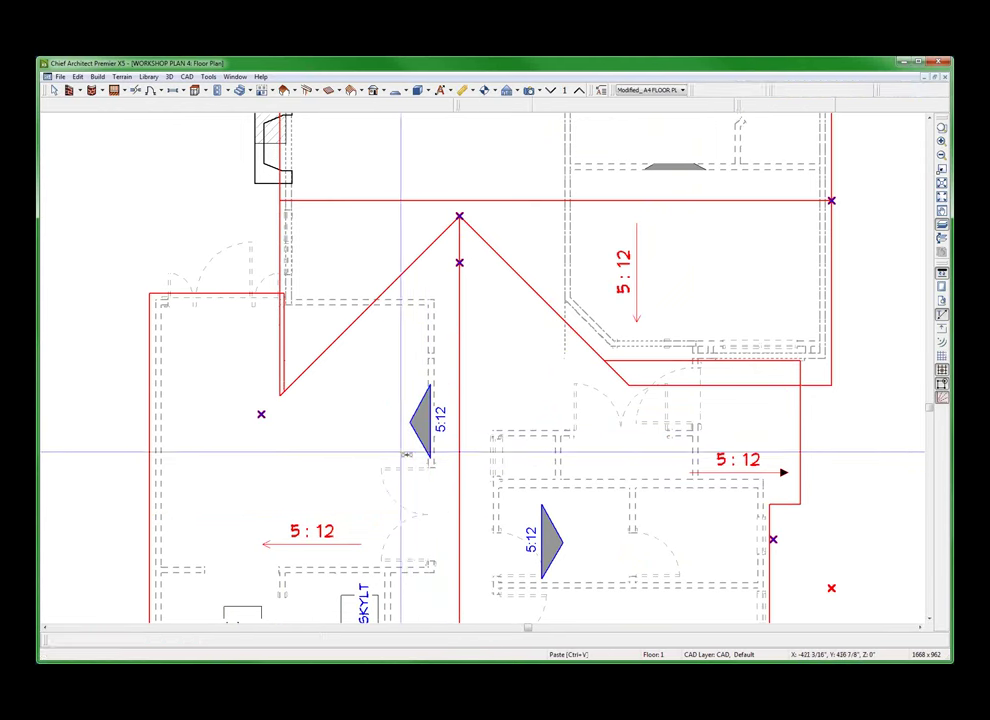
left_click(360, 508)
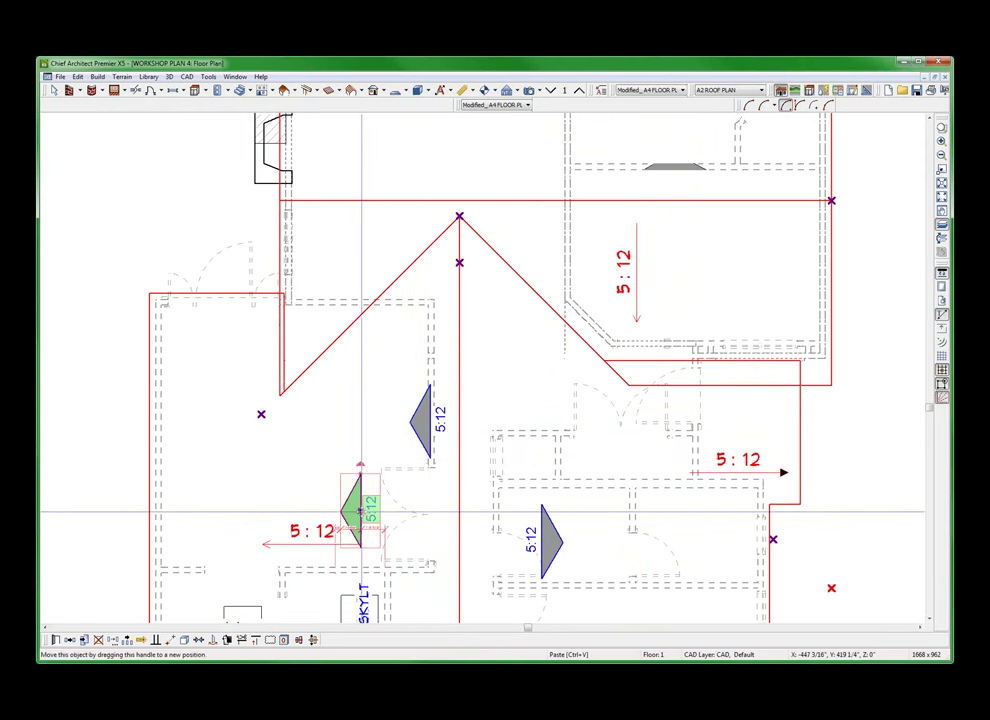
mouse_move(360, 508)
left_mouse_down()
mouse_move(316, 544)
mouse_move(323, 539)
left_mouse_up()
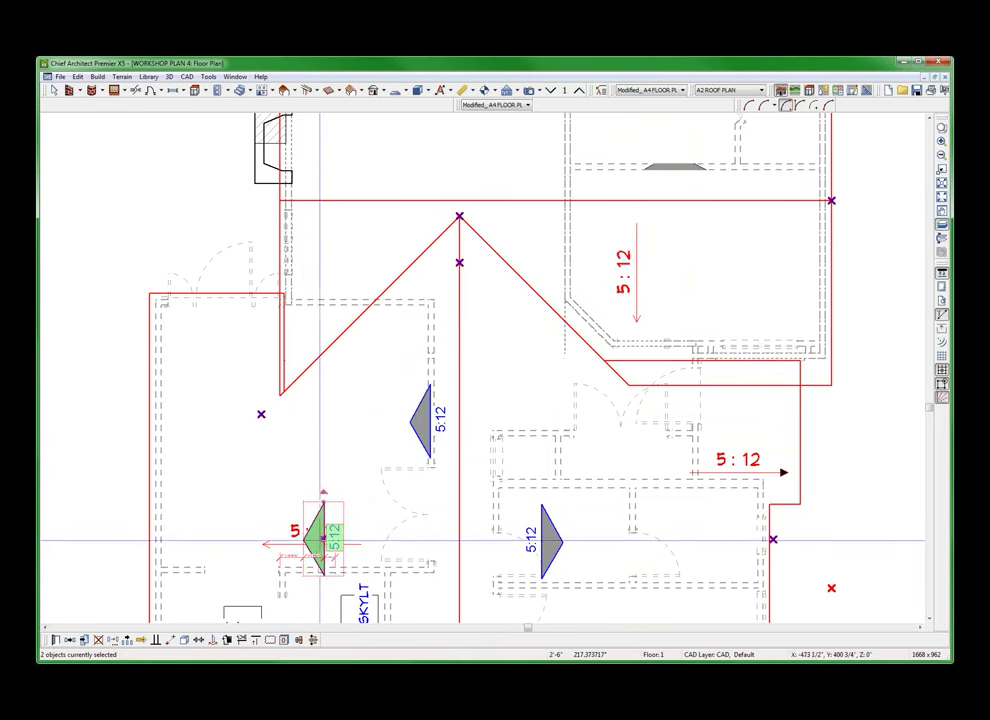
left_click_drag(325, 525, 348, 437)
scroll(450, 379, "down", 2)
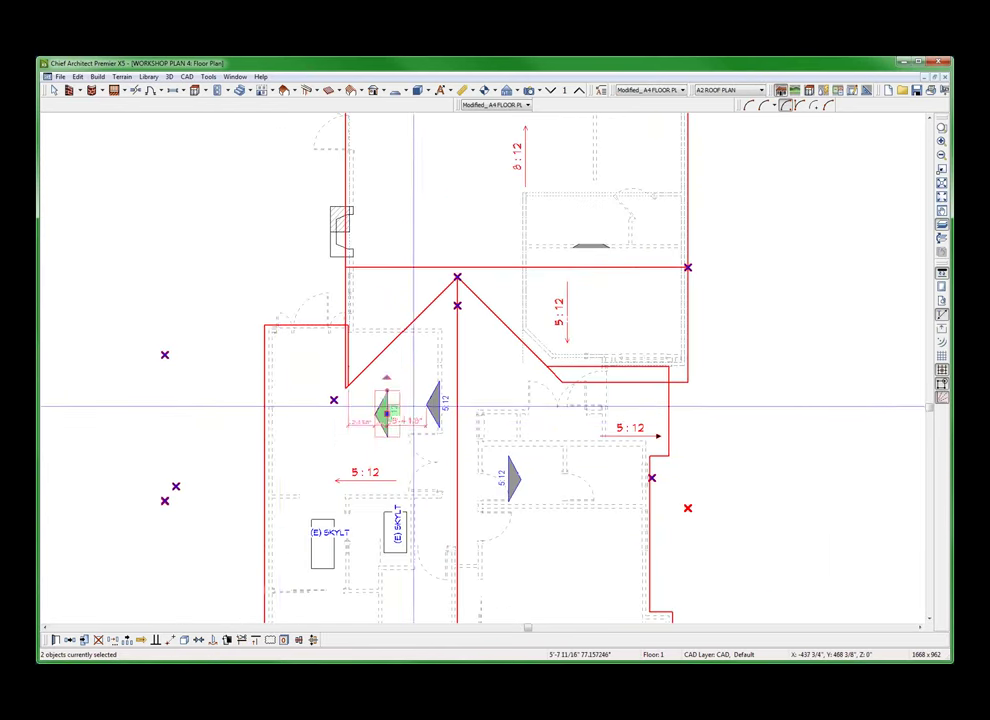
Change the arrow type of the roof plane with the two skylights to a solid filled arrowhead
left_click(281, 419)
left_click(264, 397)
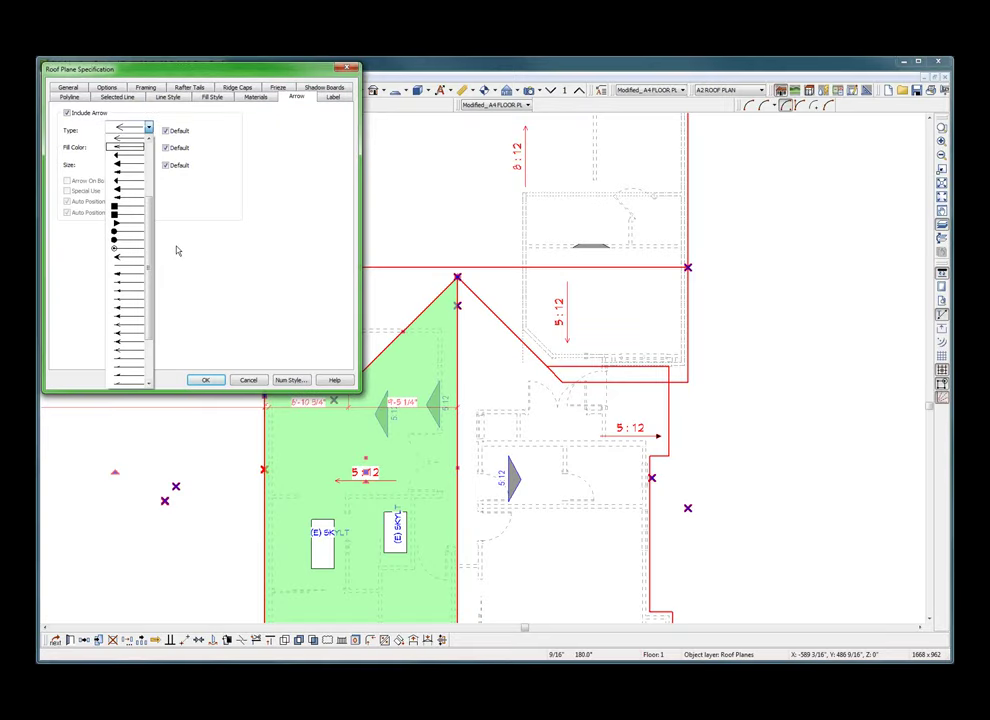
scroll(150, 237, "down", 3)
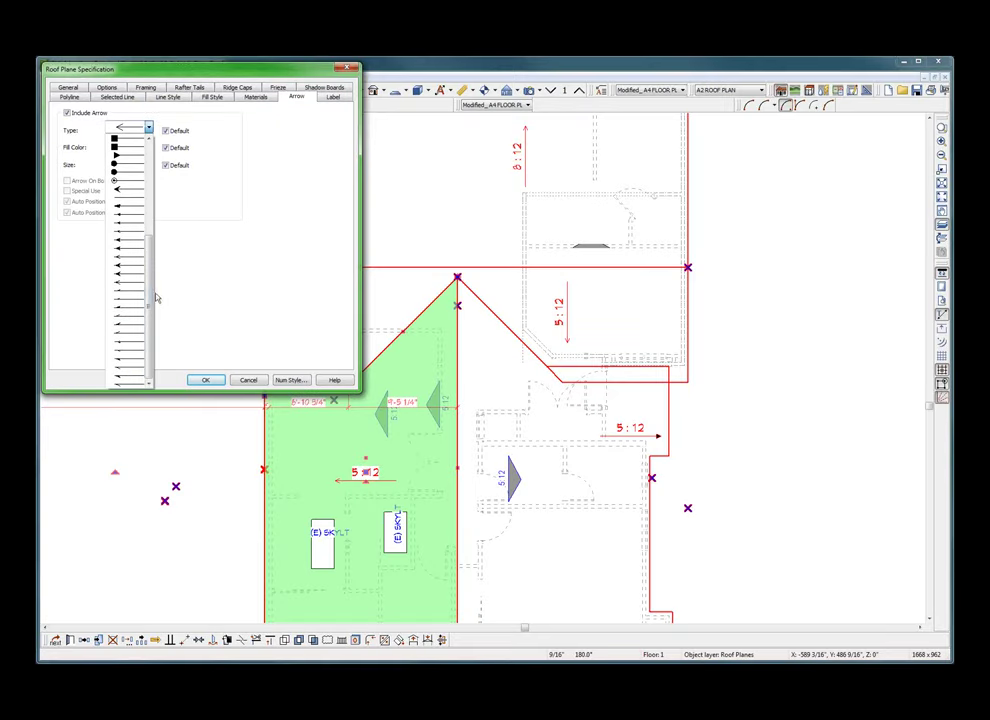
scroll(147, 193, "up", 3)
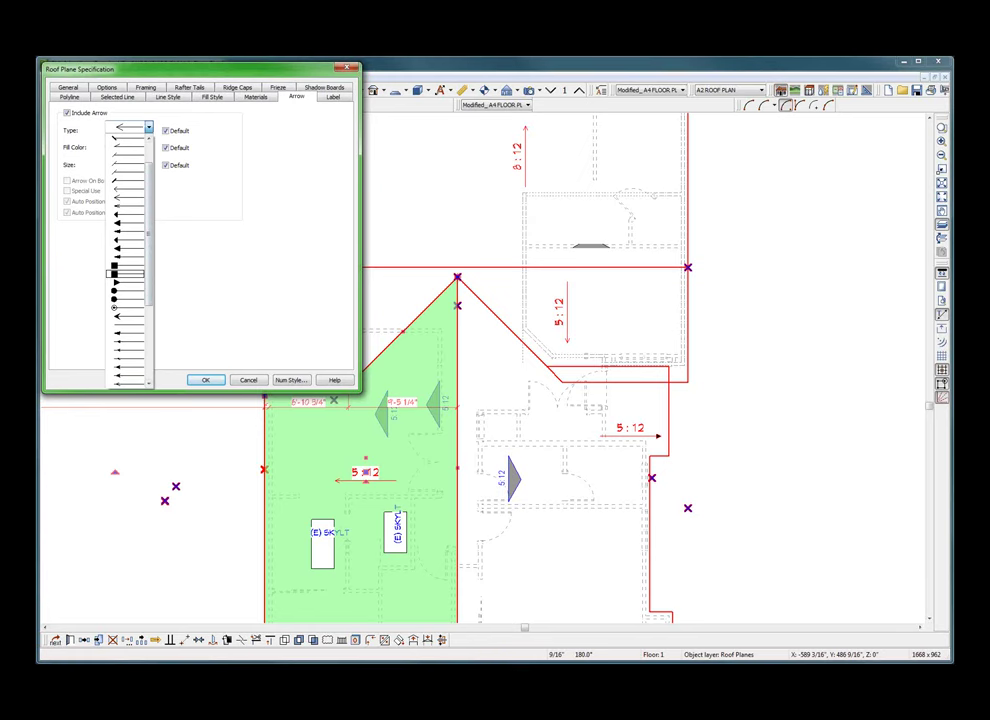
scroll(148, 190, "up", 2)
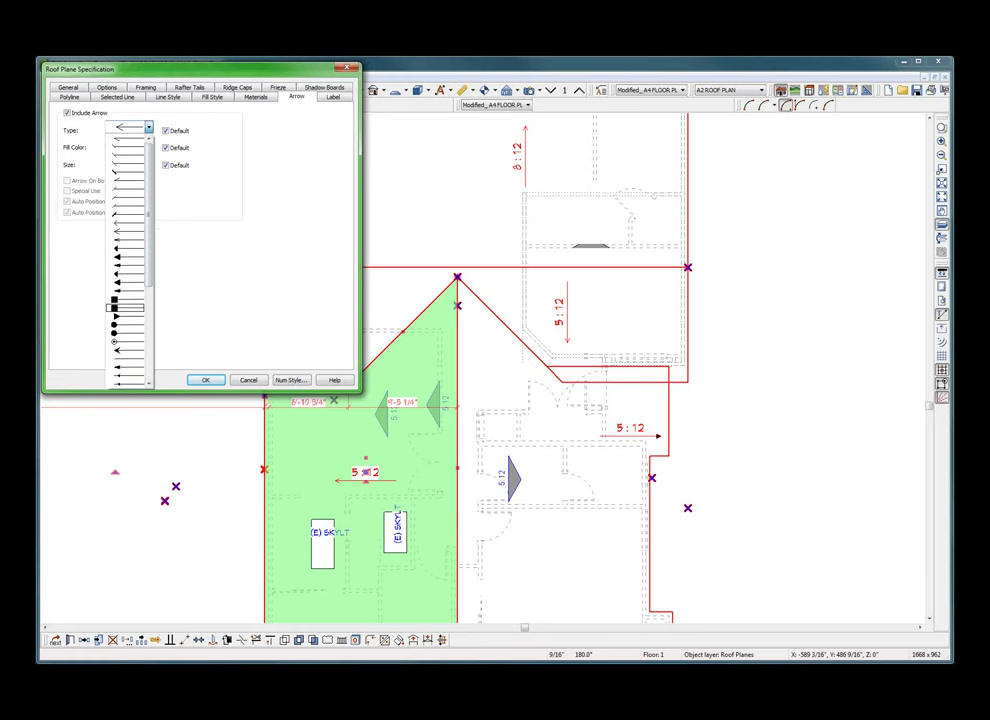
left_click(140, 264)
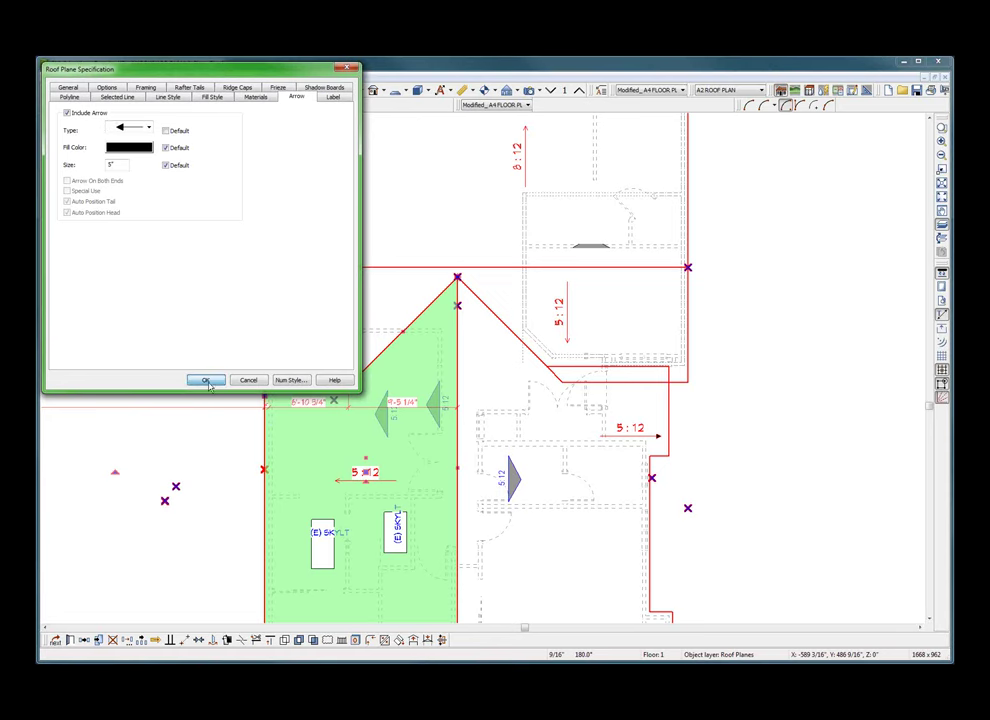
left_click(206, 381)
left_click(208, 447)
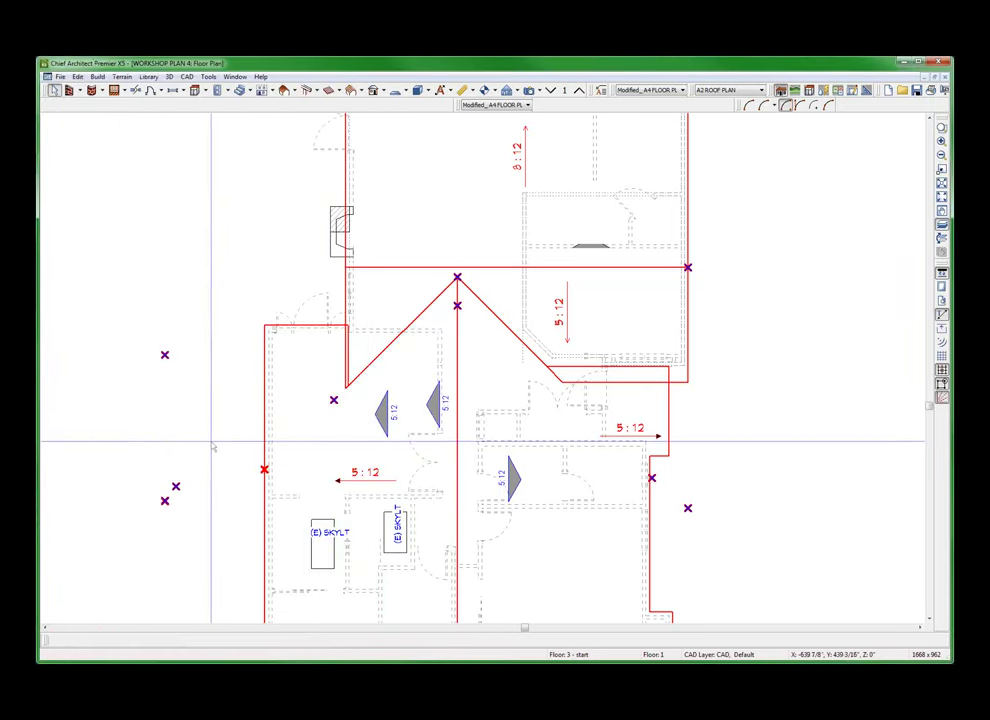
left_click(330, 496)
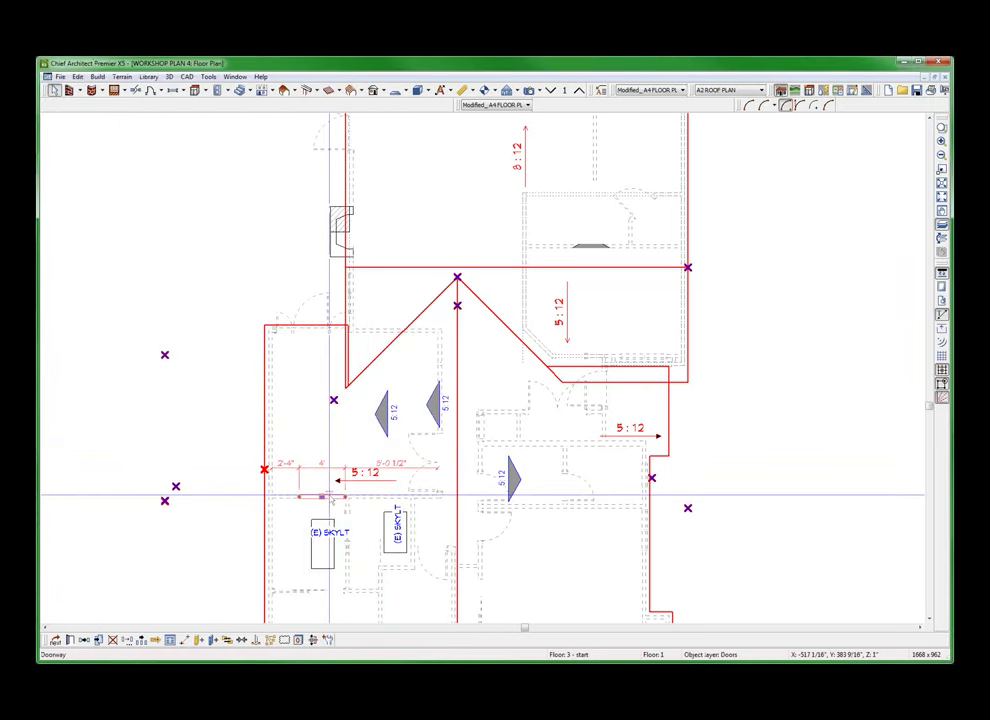
key("Escape")
Set the default arrow type for roof planes to a solid filled arrowhead in the Build Roof settings
scroll(335, 493, "up", 3)
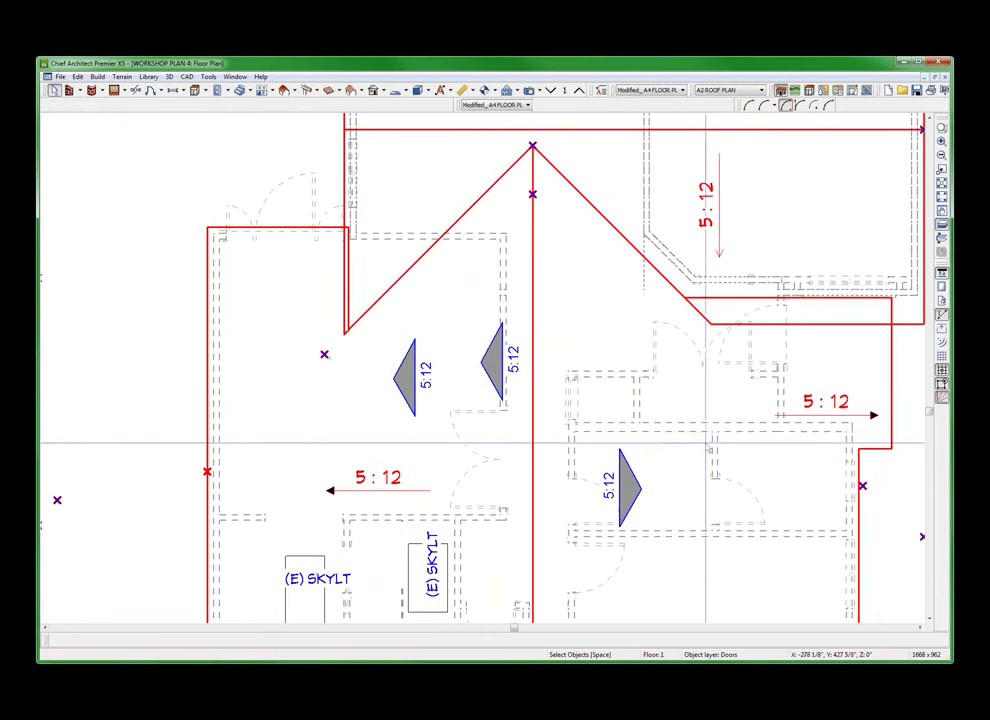
scroll(700, 450, "down", 4)
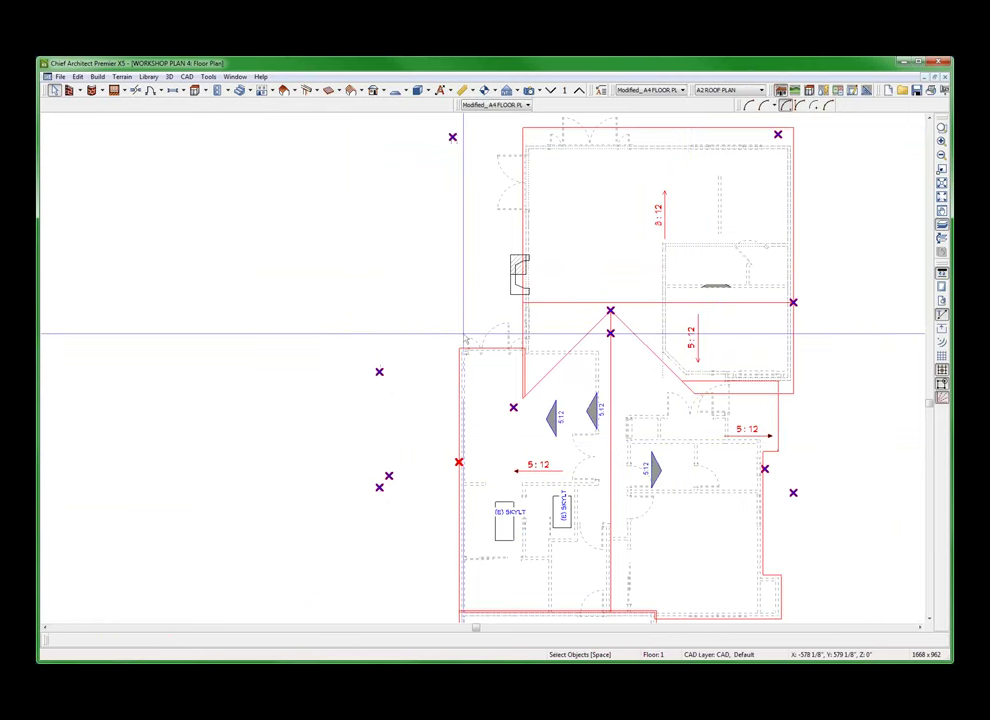
scroll(463, 333, "down", 2)
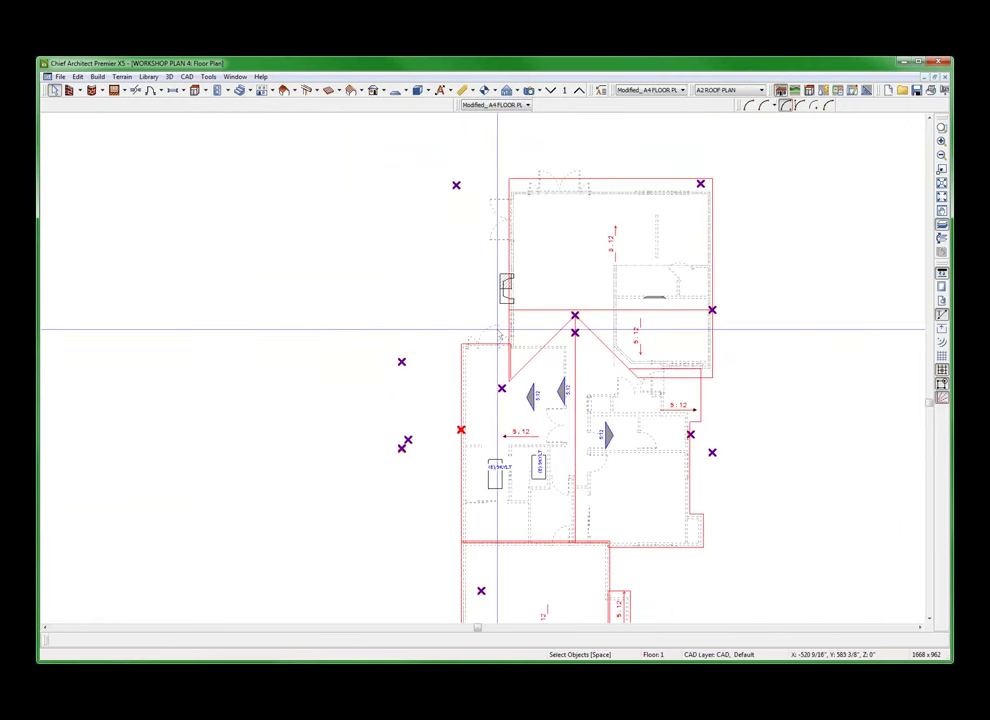
scroll(498, 328, "up", 1)
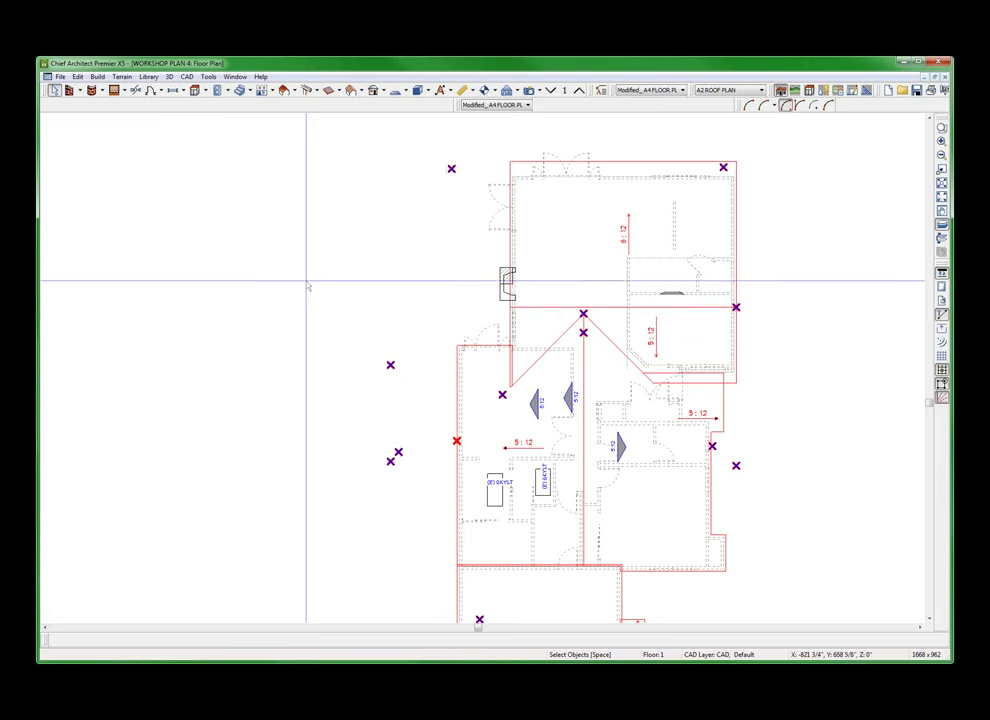
left_click(295, 91)
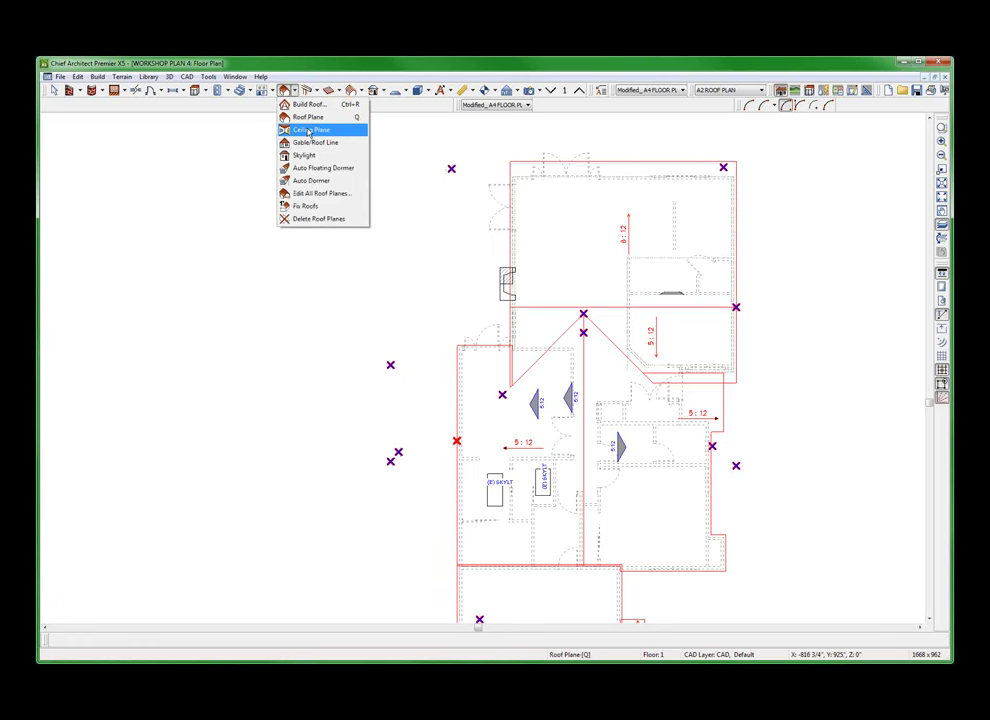
left_click(308, 117)
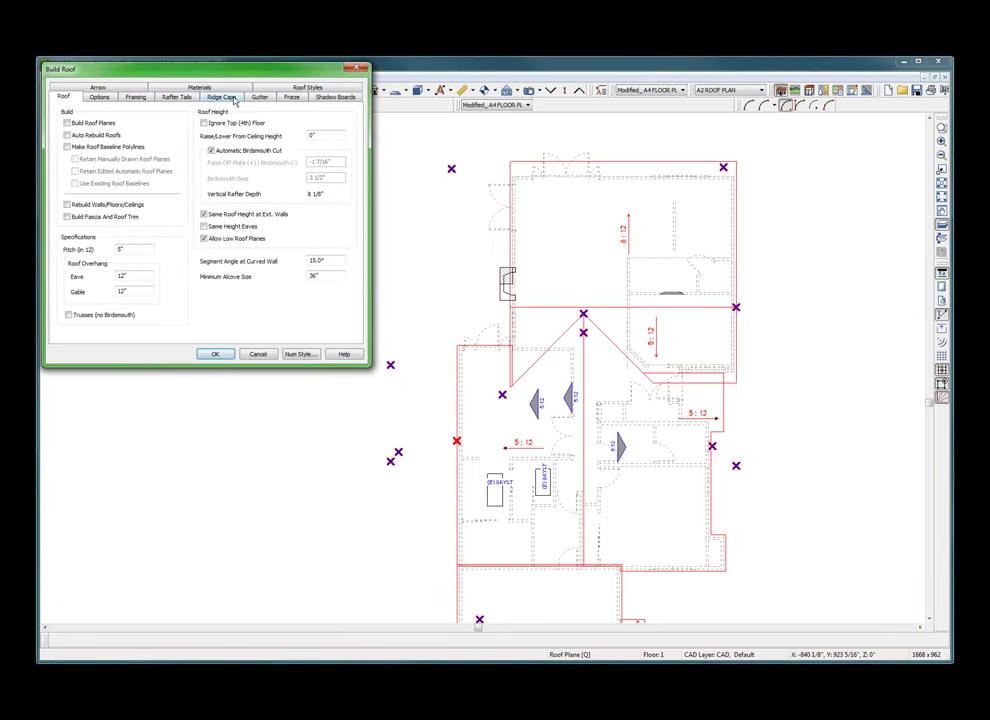
left_click(98, 88)
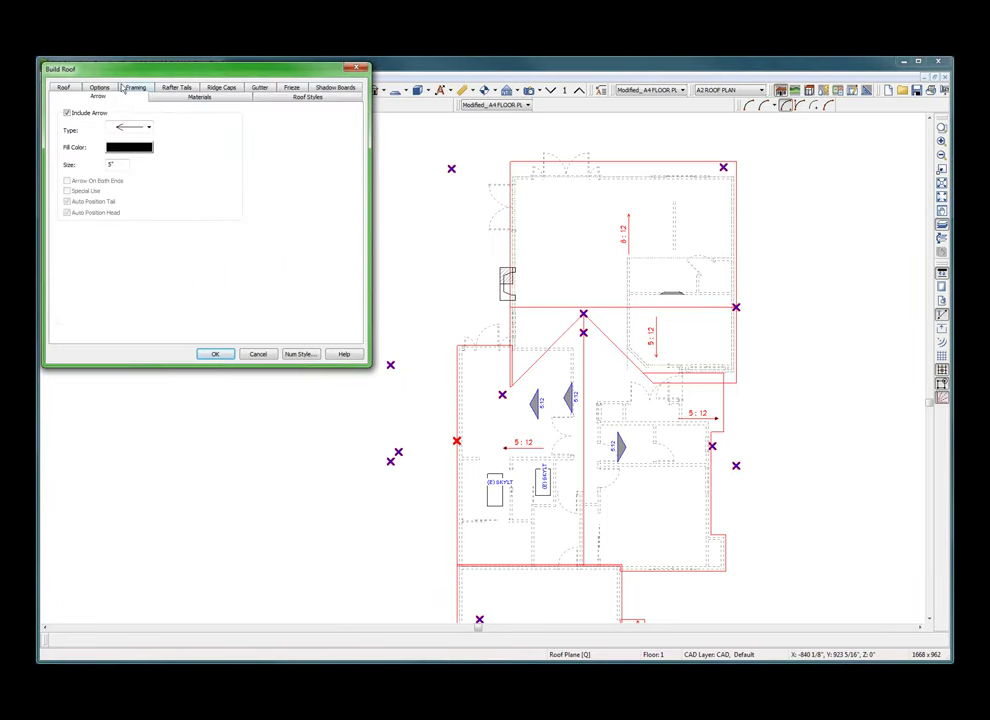
left_click(128, 129)
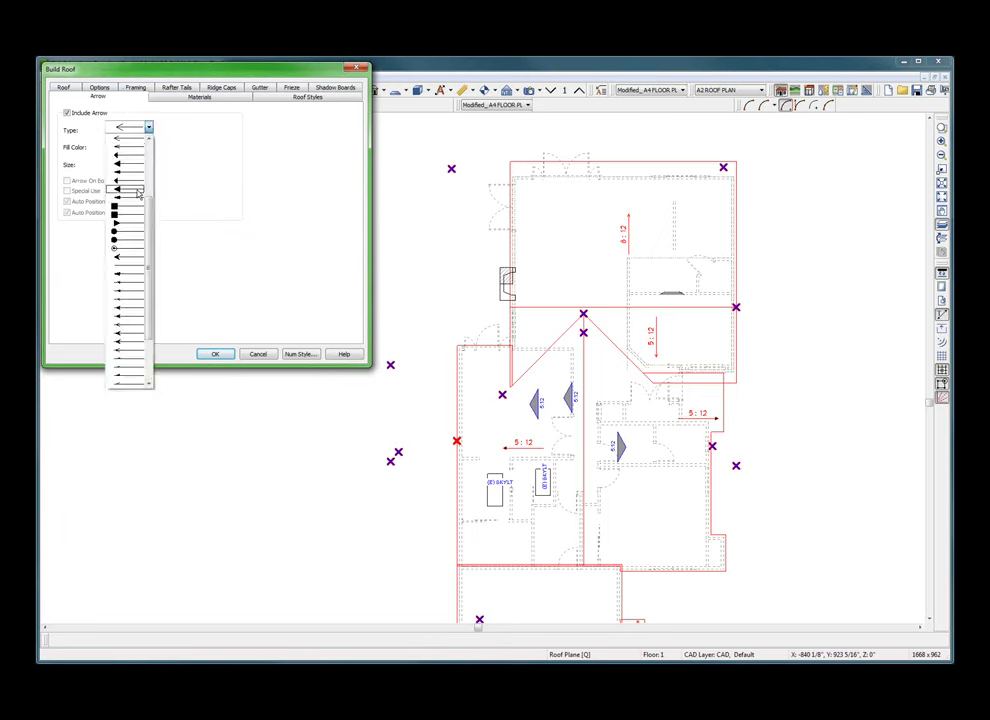
scroll(139, 193, "up", 3)
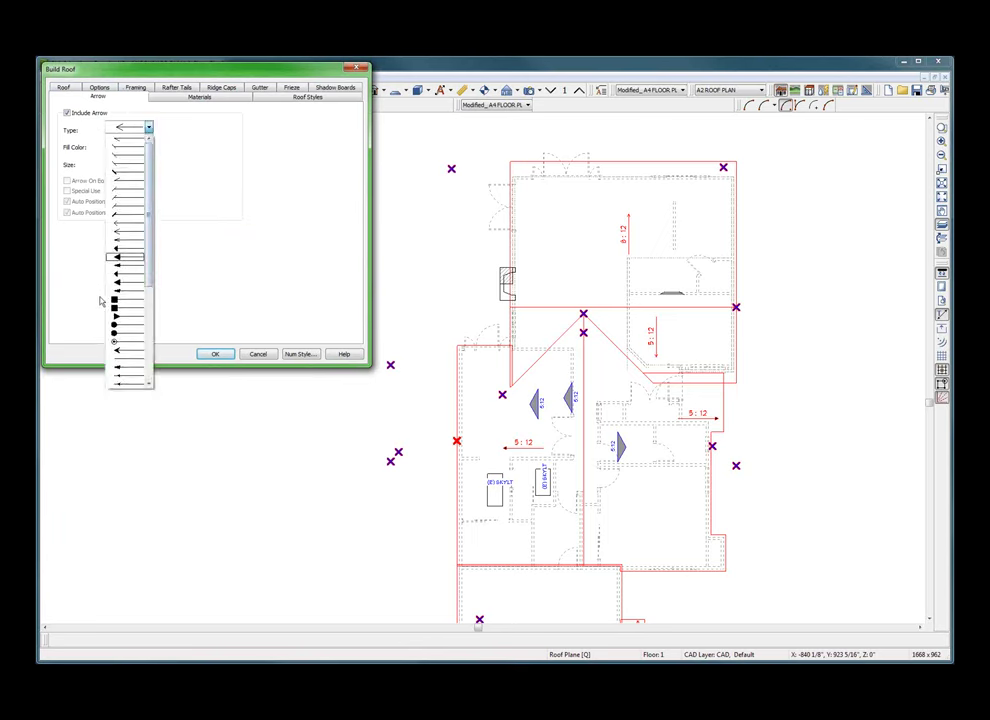
left_click(137, 285)
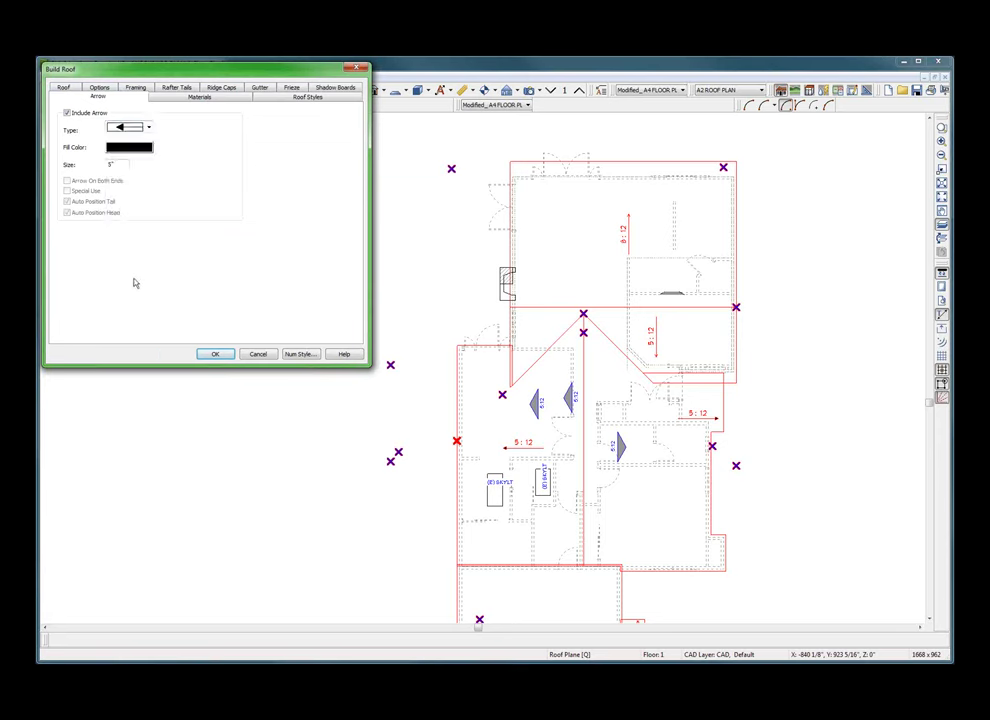
left_click(214, 357)
Draw a tall rectangular test roof plane about 21'-8" long in the empty area beside the building
scroll(250, 310, "down", 2)
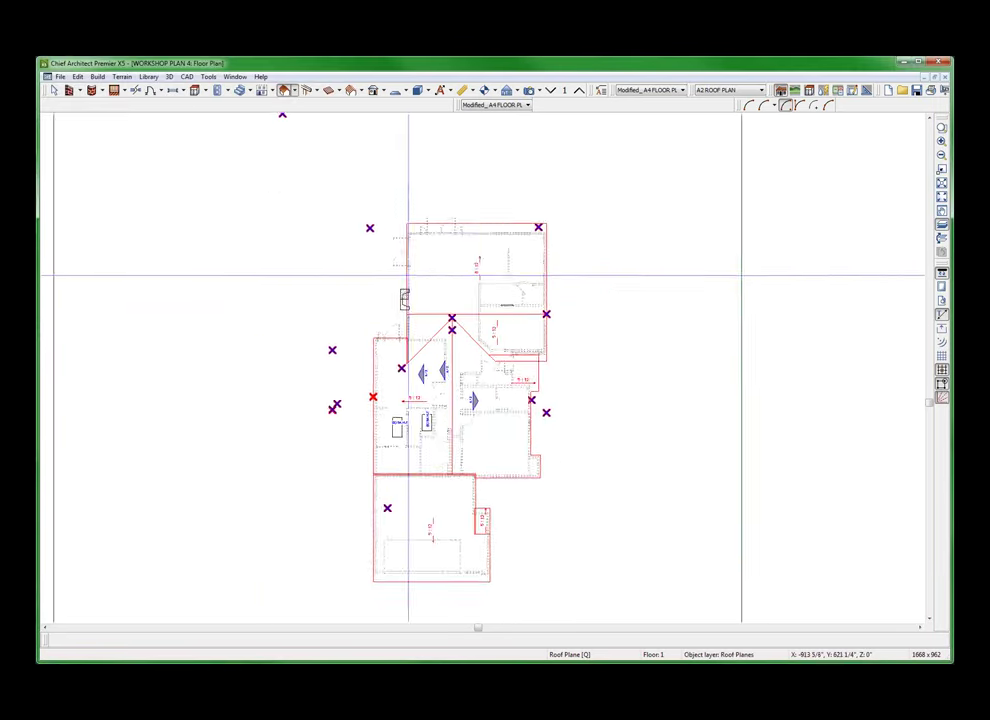
scroll(740, 323, "up", 3)
scroll(326, 265, "up", 2)
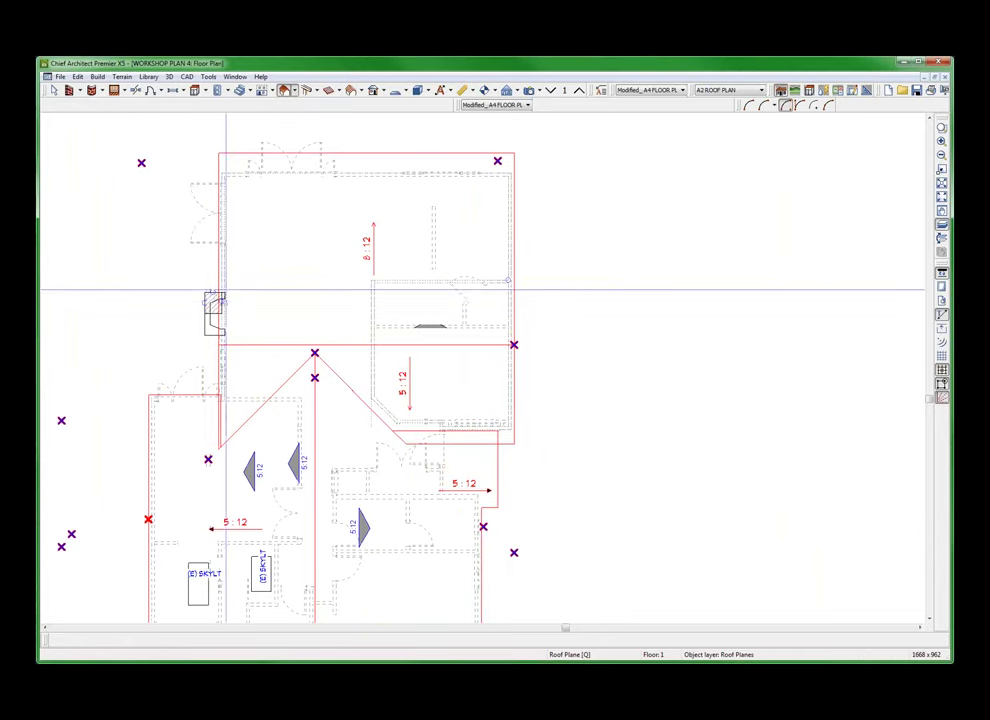
key("space")
left_click(399, 158)
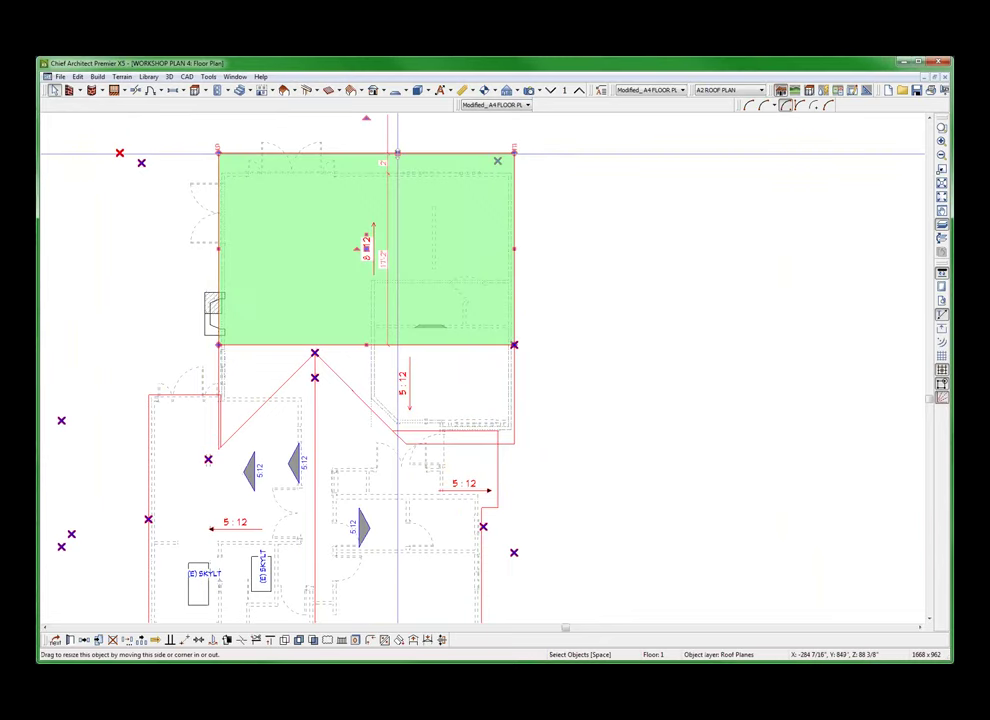
scroll(390, 166, "down", 3)
left_click(550, 214)
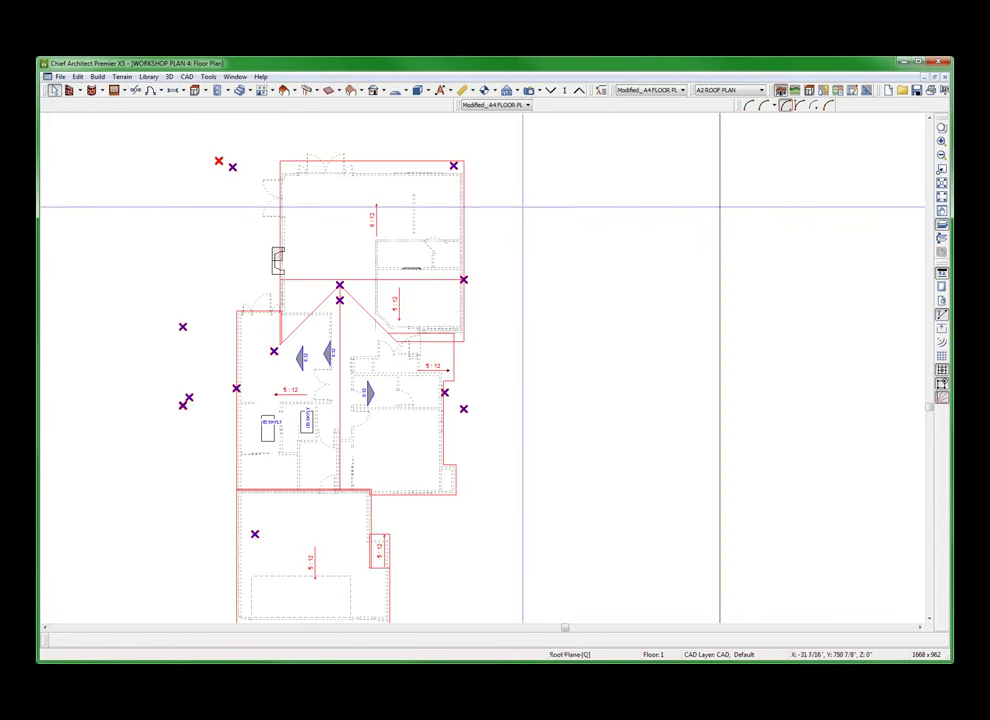
key("space")
left_click_drag(570, 194, 570, 328)
scroll(505, 286, "up", 4)
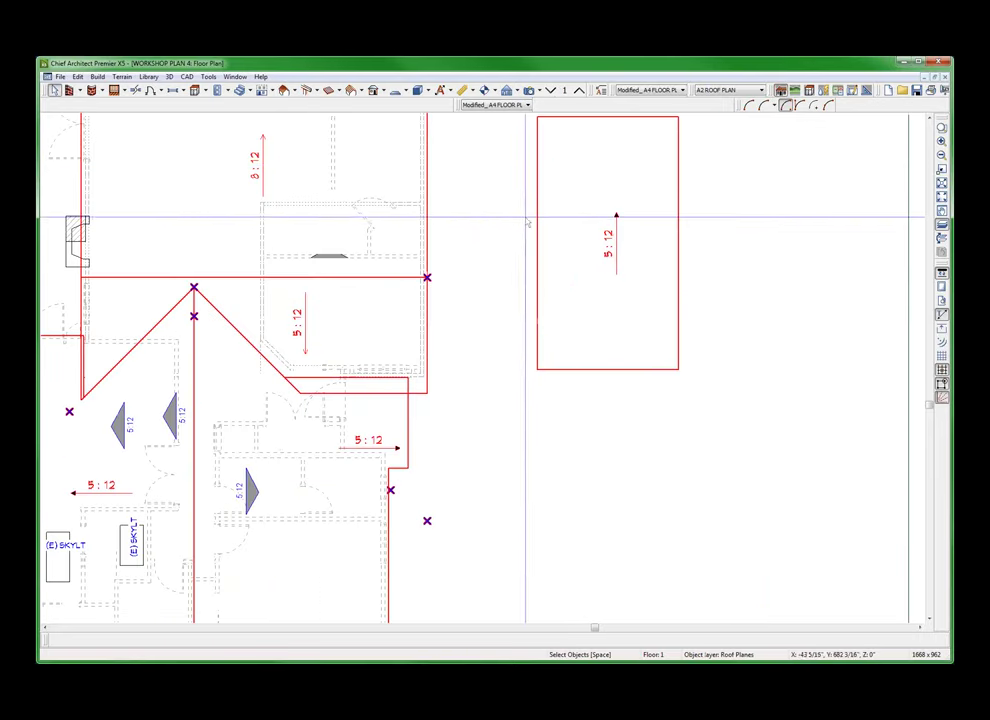
scroll(575, 140, "up", 2)
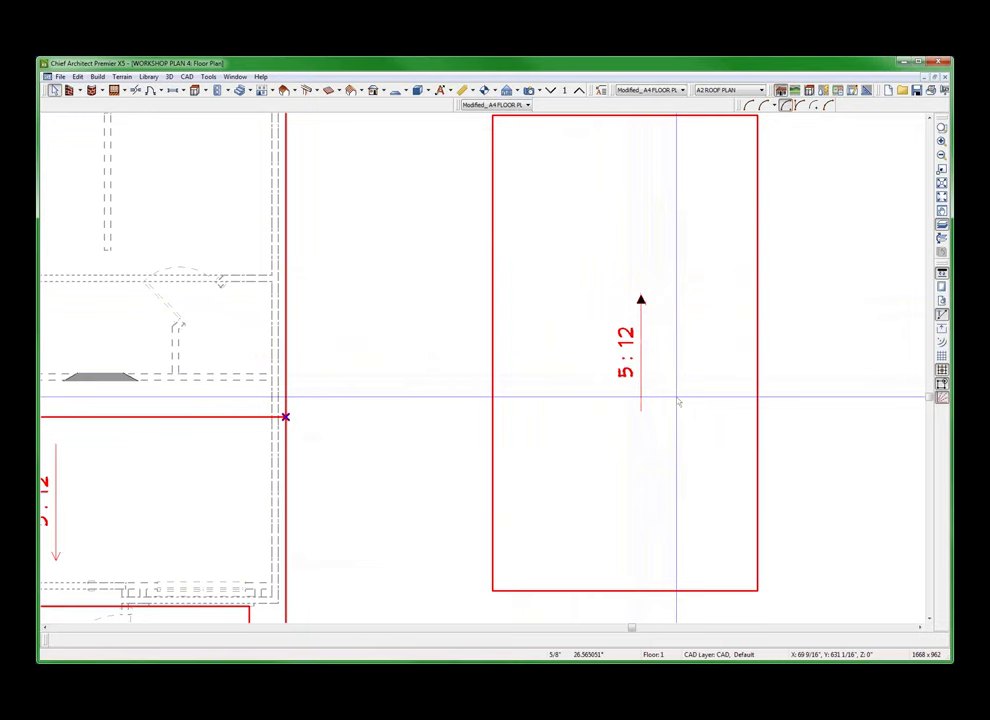
Delete the tall rectangular test roof plane beside the building
scroll(680, 400, "down", 2)
left_click(638, 233)
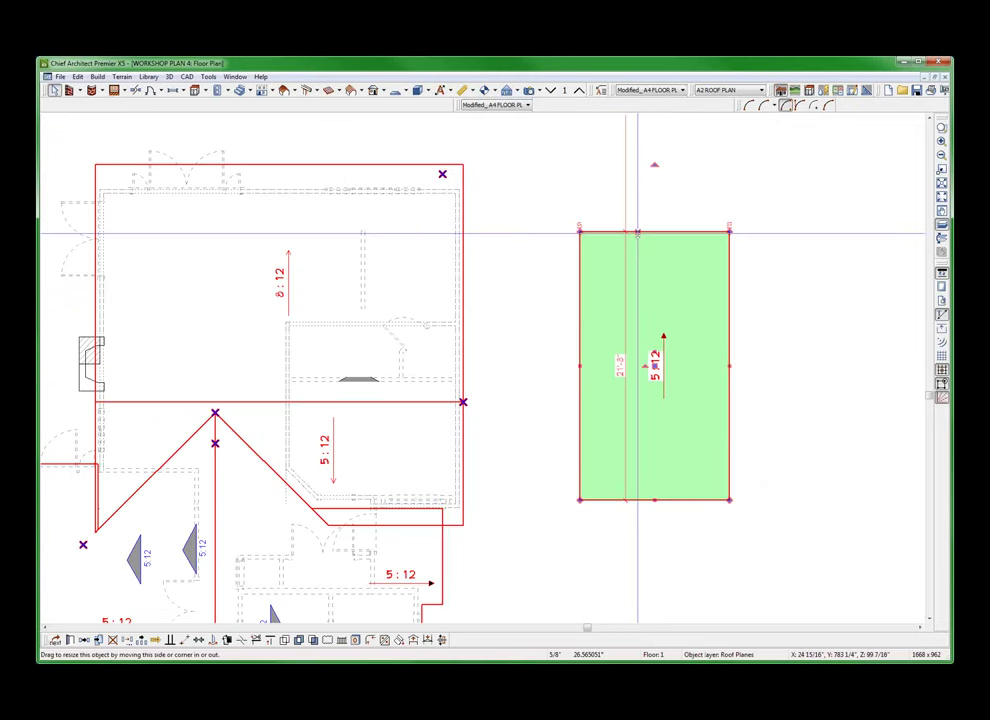
key("Delete")
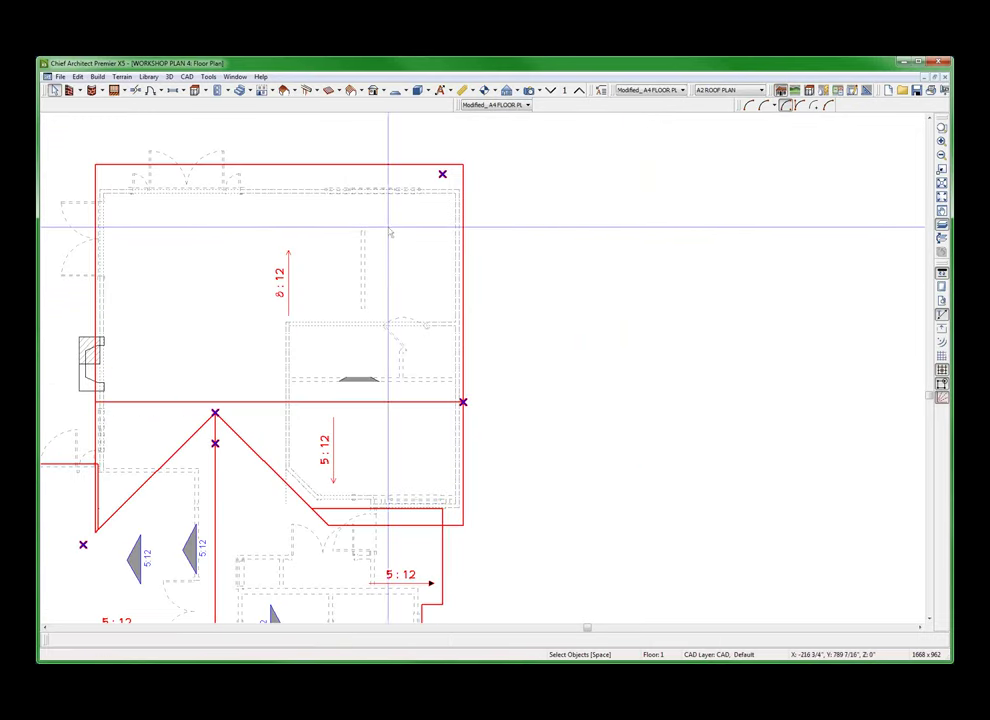
Draw a smaller, nearly square roof plane beside the building and move its automatic 5:12 label toward the plane's lower-left corner
key("space")
left_click_drag(621, 262, 745, 263)
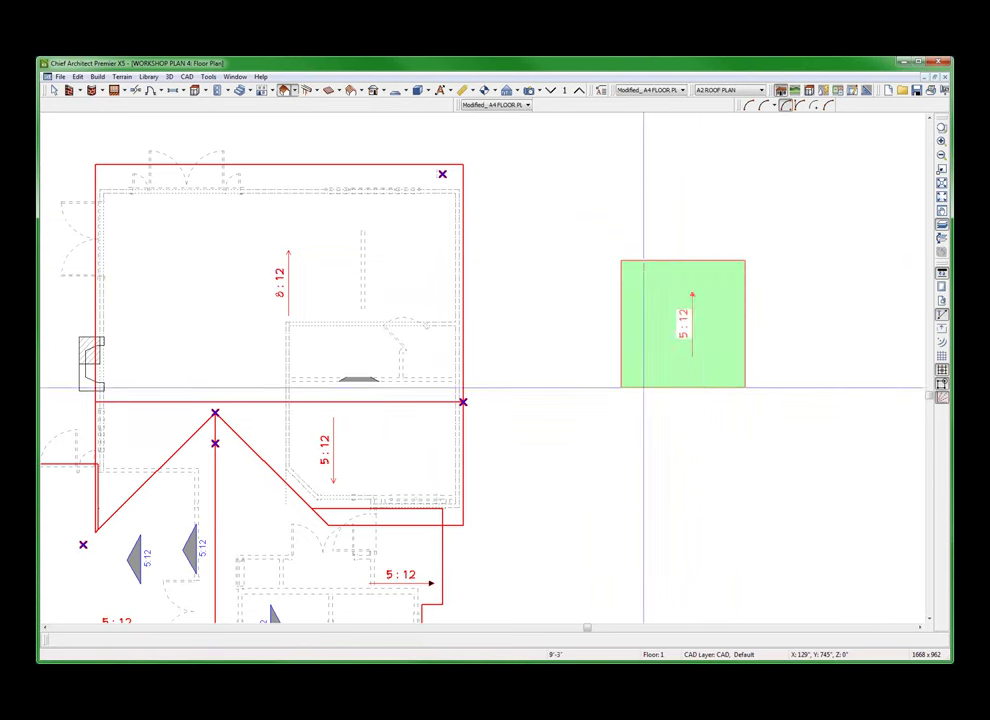
left_click(643, 387)
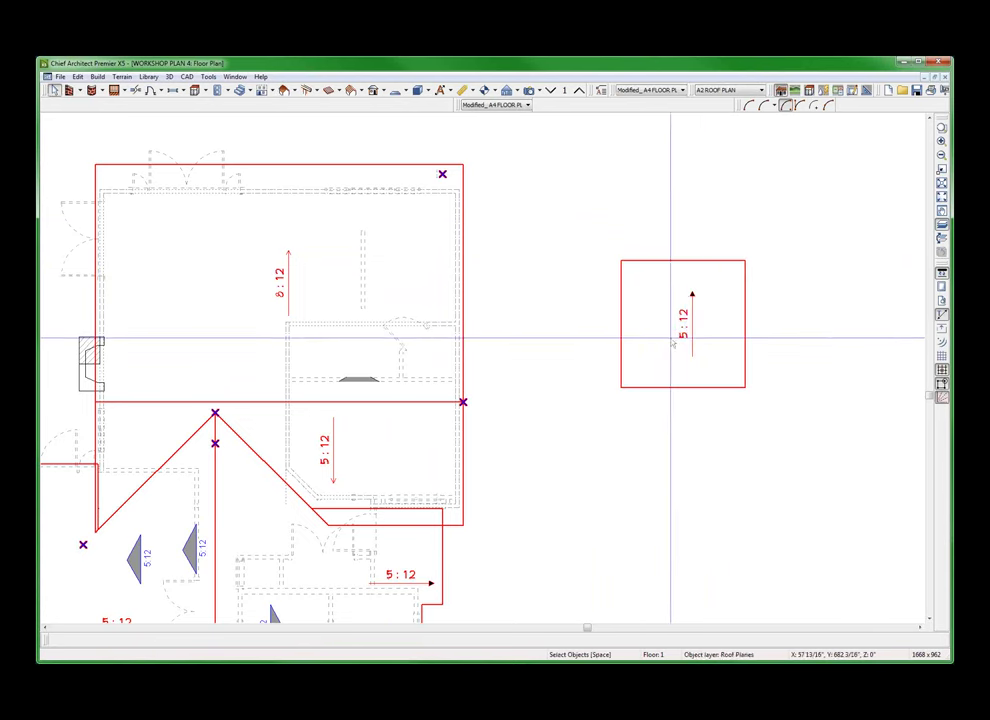
left_click(745, 324)
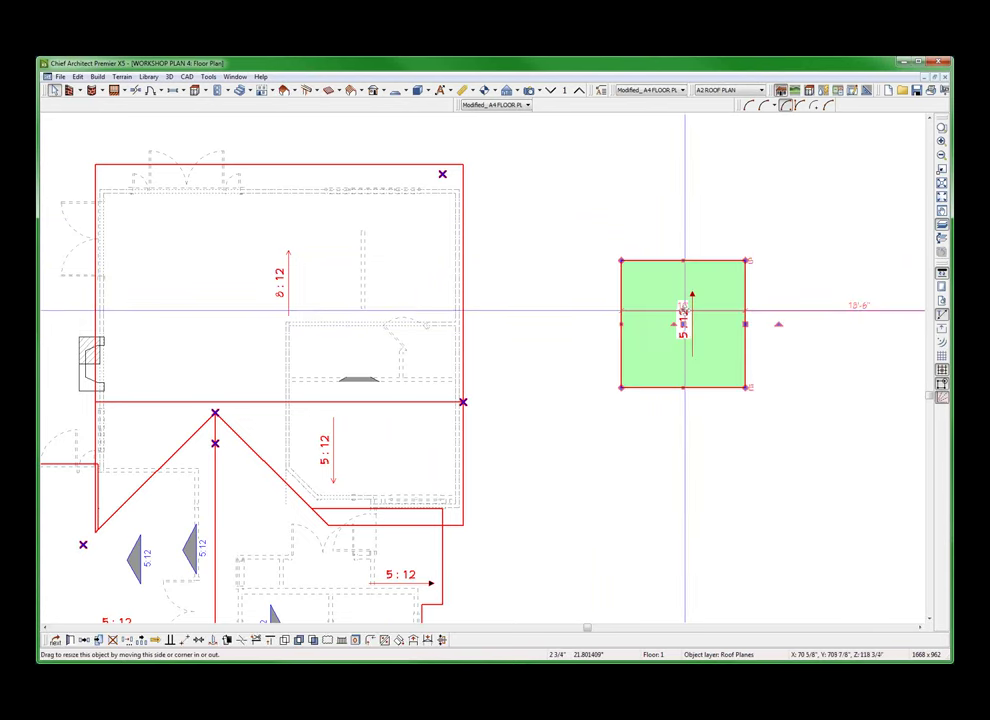
left_click_drag(683, 310, 647, 349)
left_click(584, 445)
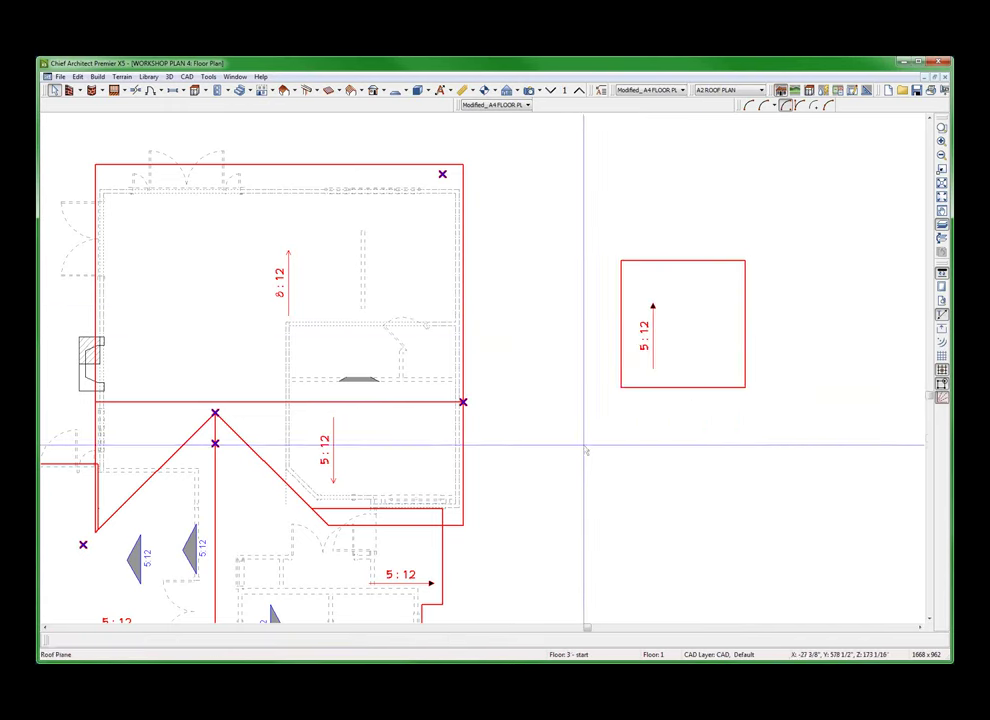
Select the manual gray pitch triangle opposite the skylight side of the ridge and its 5:12 text separately to inspect them
scroll(672, 345, "up", 5)
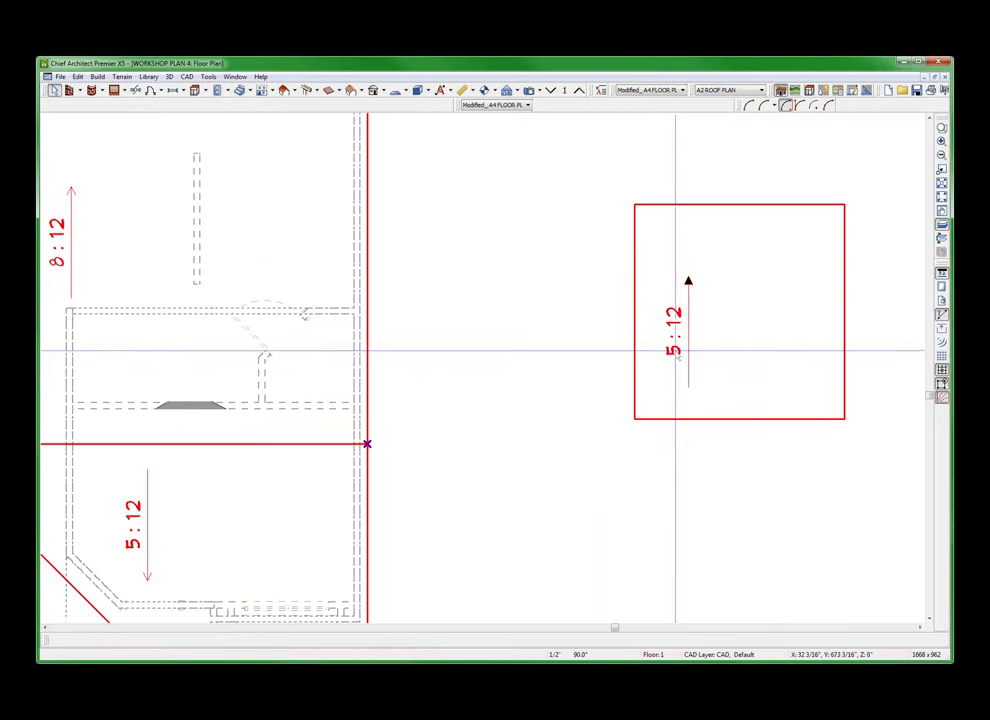
scroll(675, 351, "down", 4)
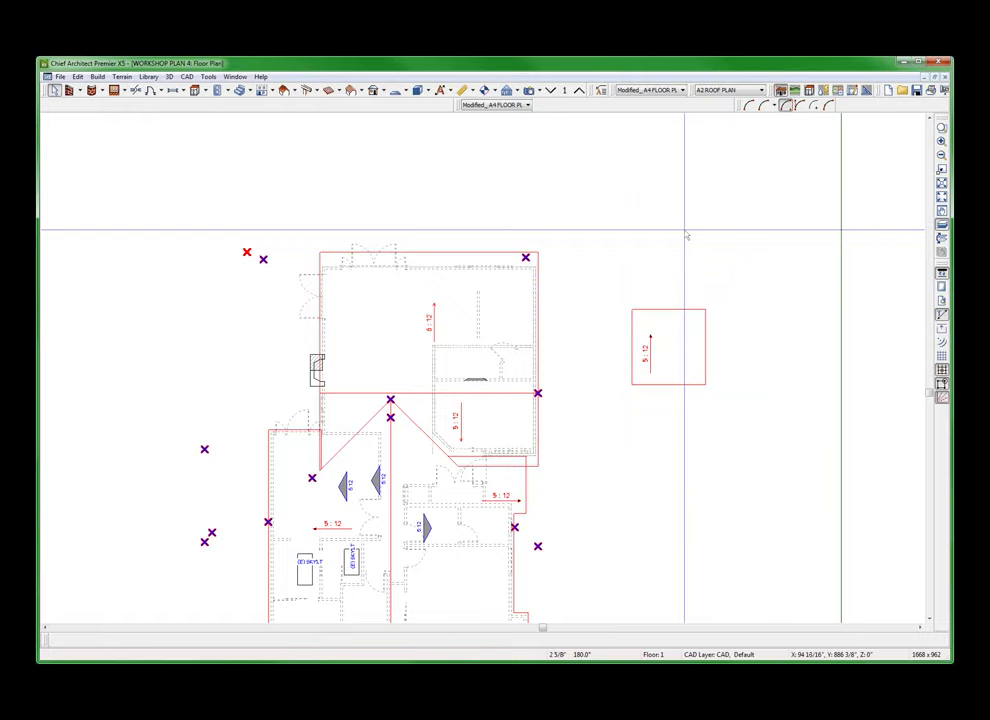
scroll(590, 298, "down", 2)
scroll(431, 515, "up", 4)
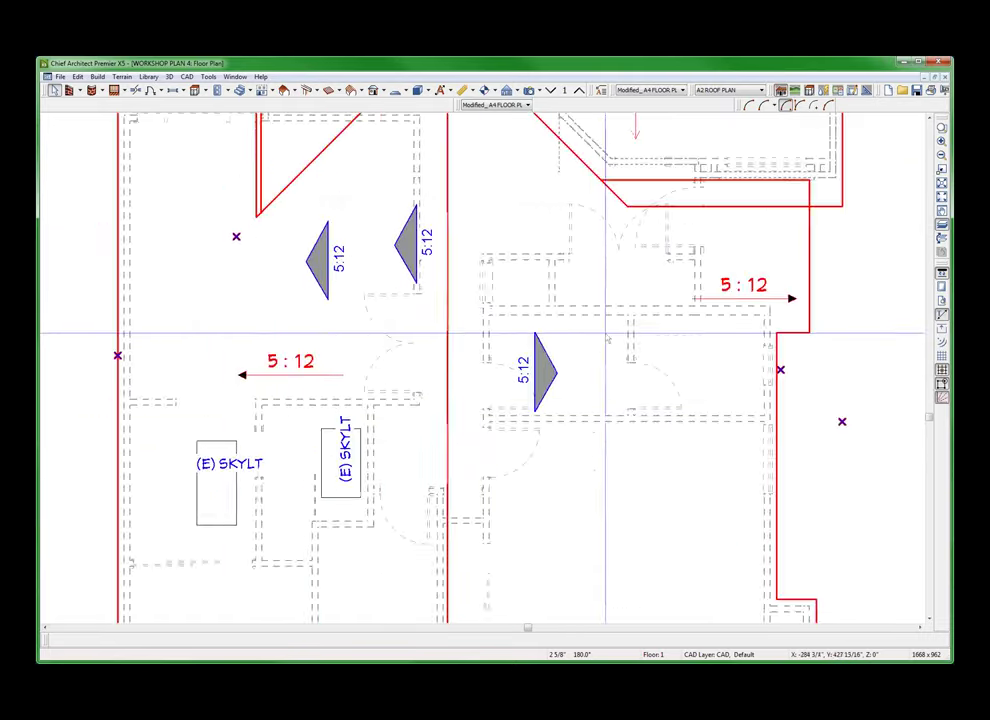
scroll(607, 340, "up", 2)
left_click(489, 404)
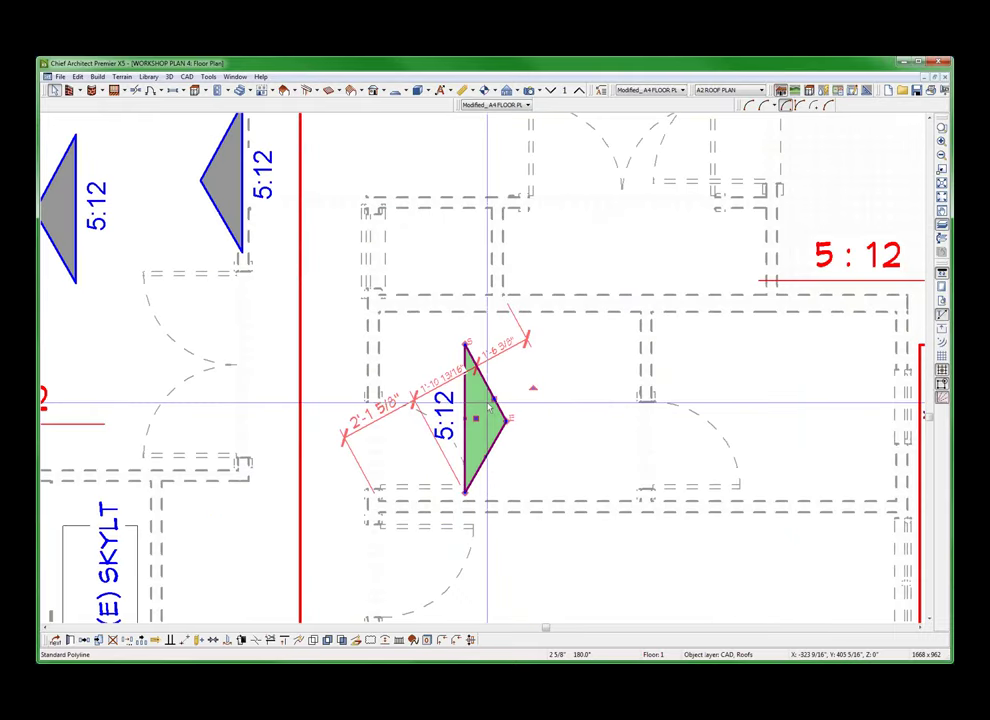
left_click(444, 412)
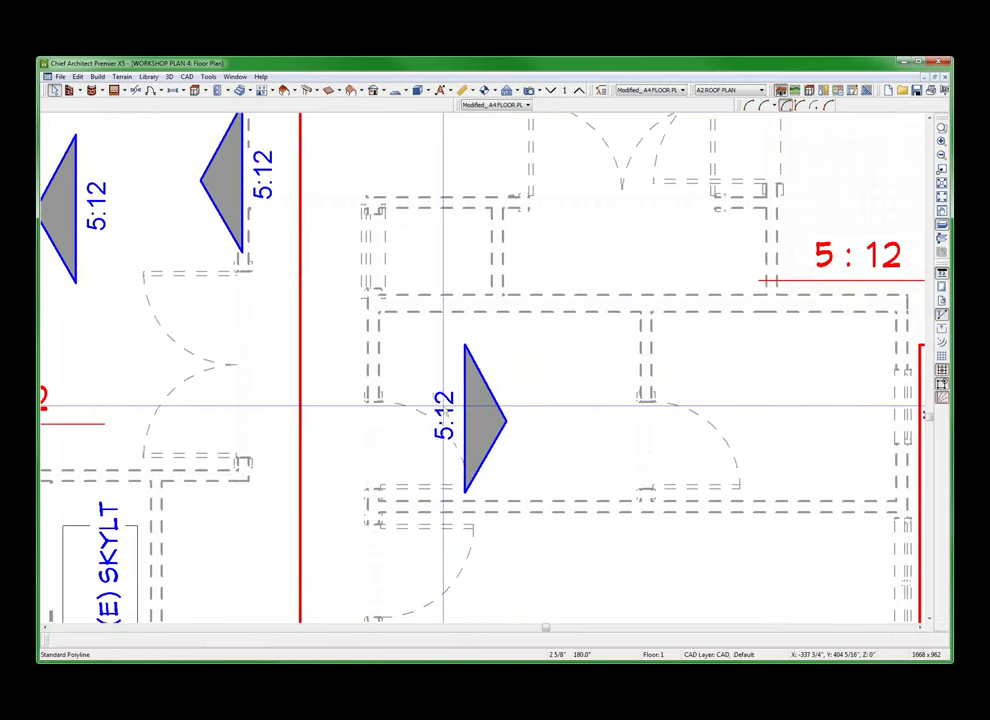
left_click(373, 330)
Select the manual pitch triangle and its 5:12 text together as a group, then clear the selection
key("space")
left_click_drag(398, 316, 531, 520)
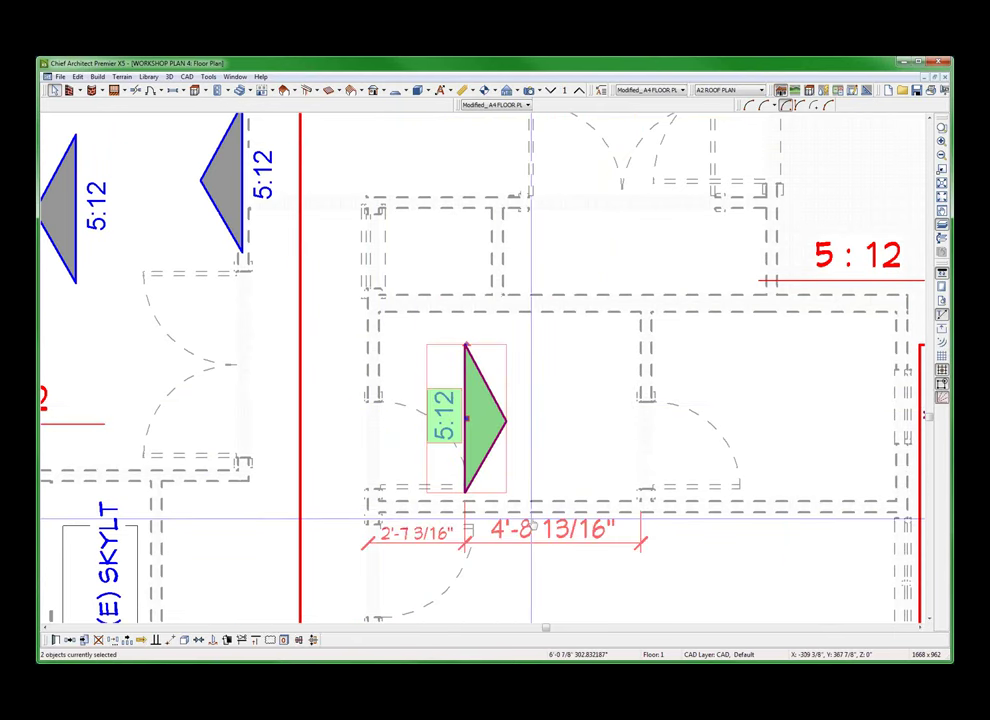
scroll(510, 490, "down", 3)
key("space")
left_click(643, 402)
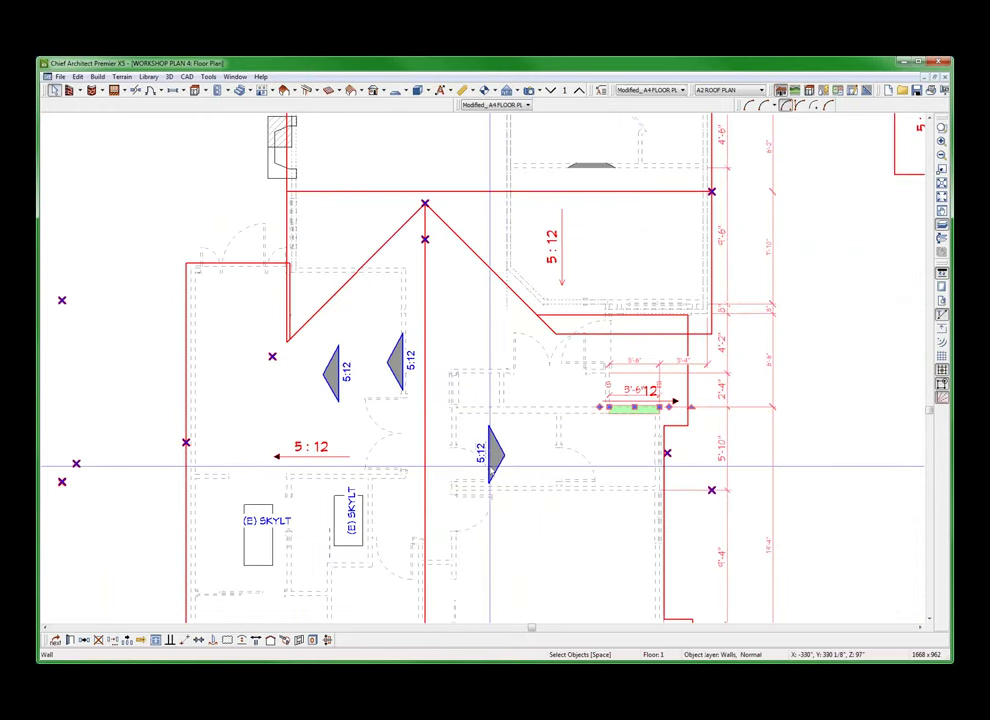
key("Escape")
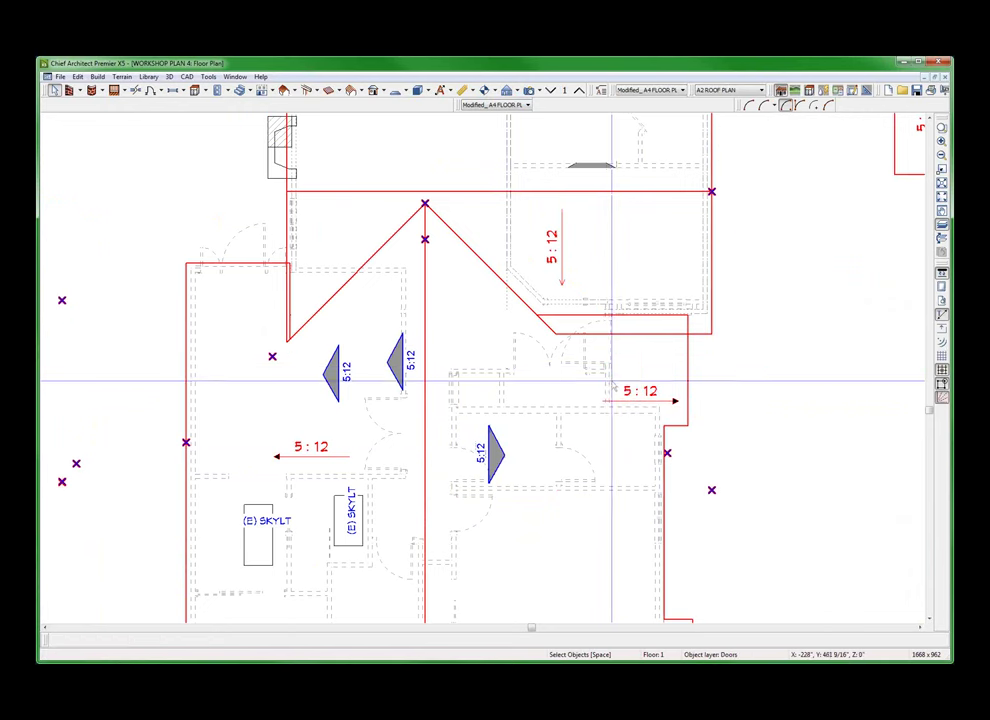
Set the pitch of the two roof planes on either side of the vertical ridge to 8 in 12
left_click(520, 458)
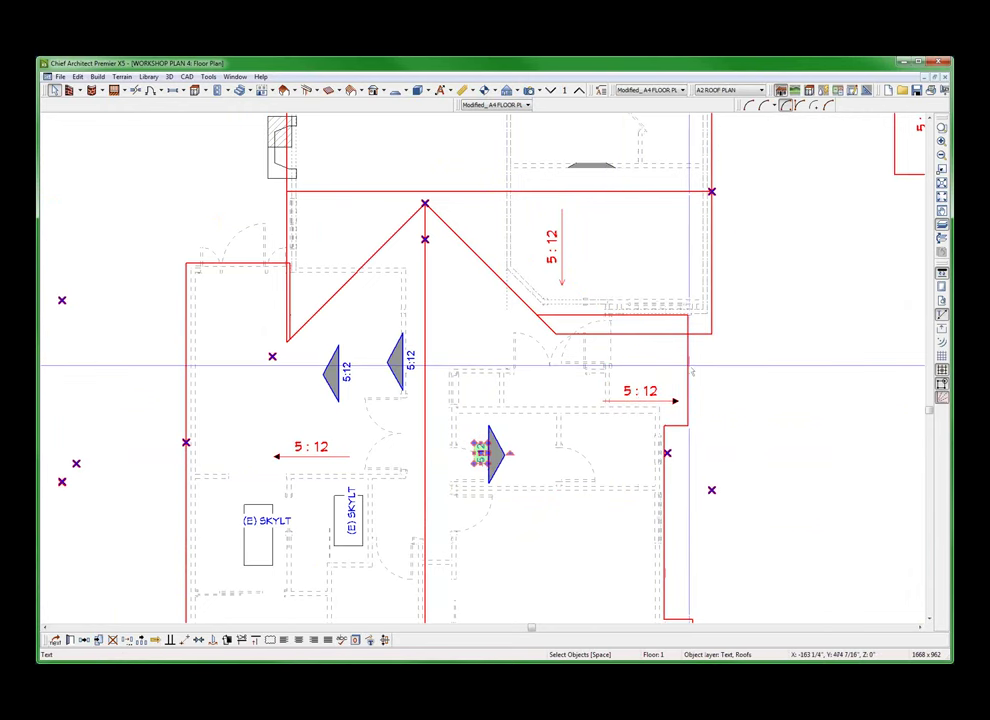
key("Escape")
double_click(184, 302)
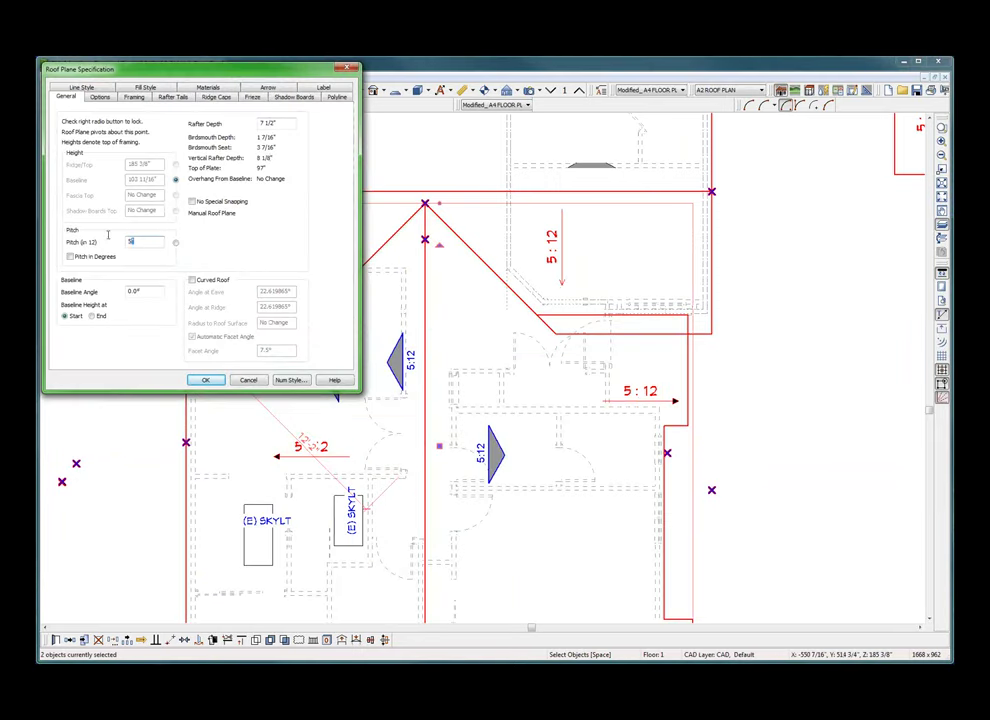
key("Return")
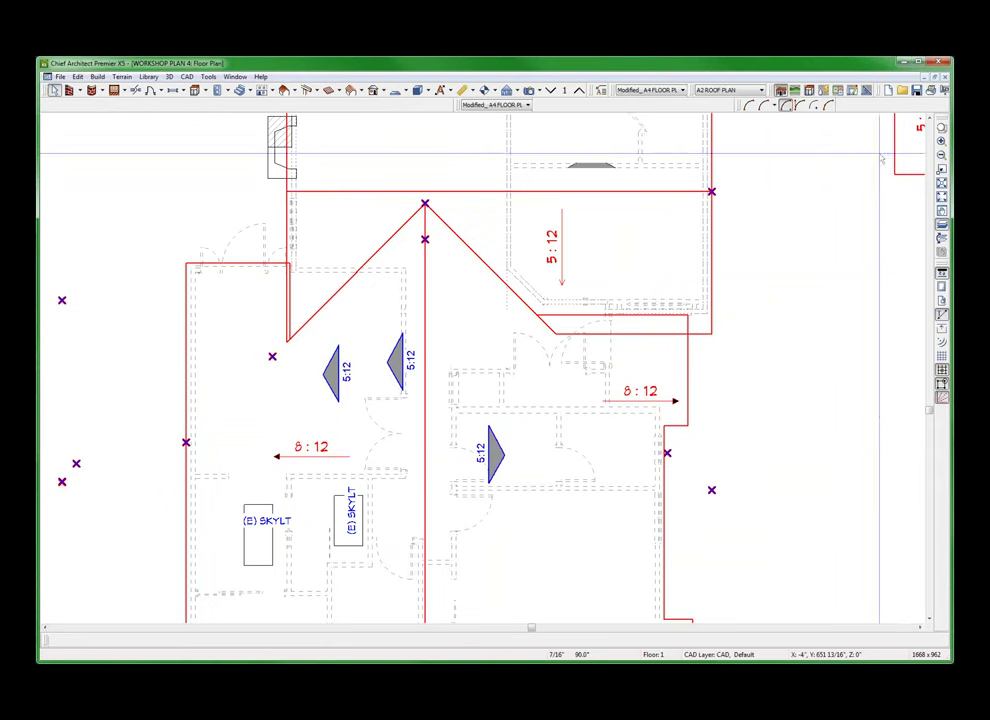
Inspect the manual 5:12 text and gray triangle on the roof plane opposite the skylights after the pitch change
left_click(481, 452)
scroll(481, 453, "up", 2)
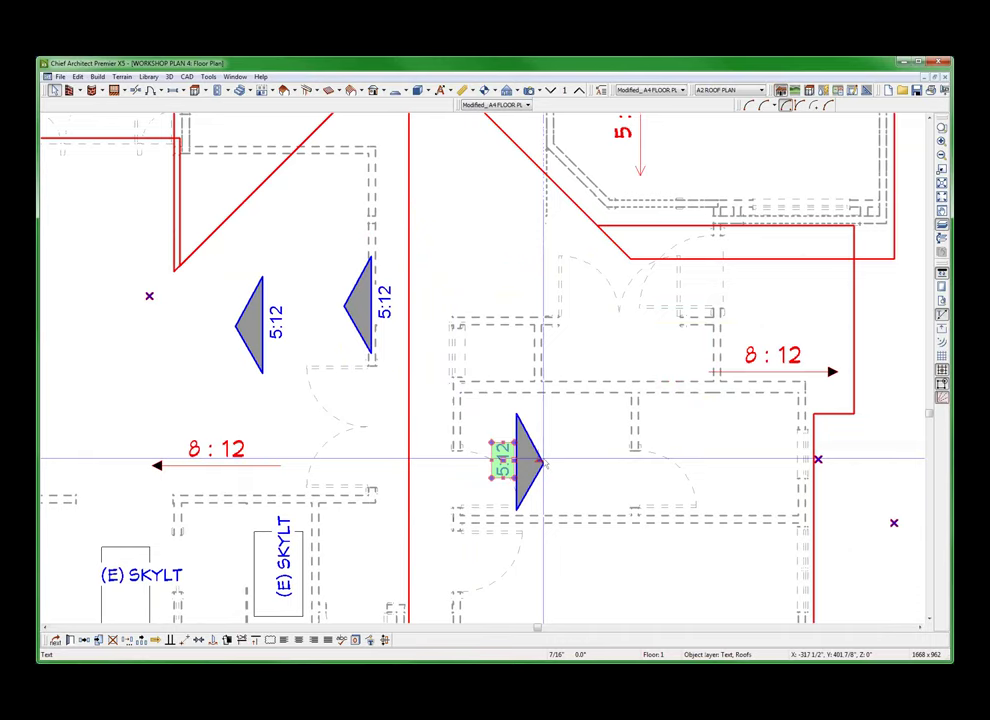
left_click(522, 455)
scroll(517, 444, "up", 1)
scroll(520, 442, "up", 1)
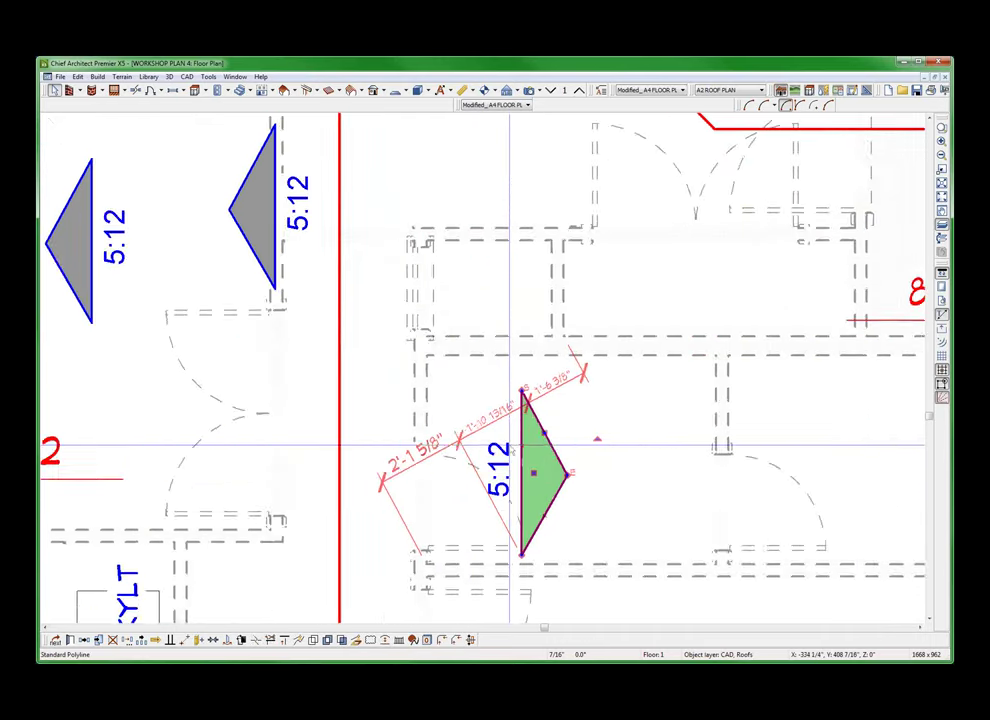
scroll(571, 429, "down", 2)
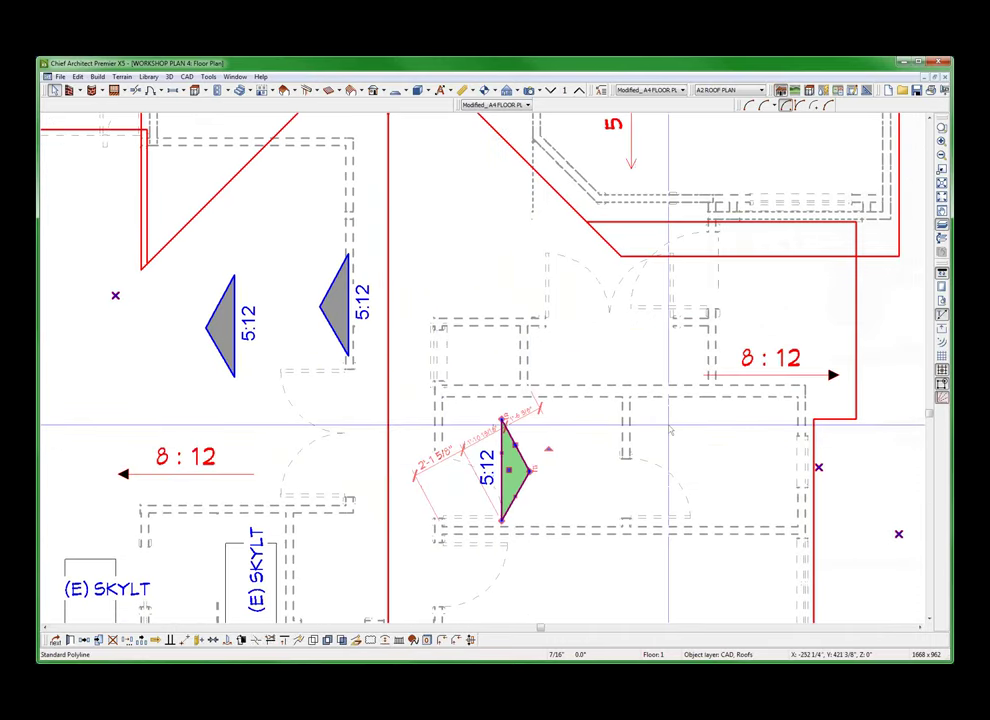
left_click(876, 355)
Examine the automatic 8:12 label and arrow of the roof plane opposite the skylights
scroll(876, 355, "up", 3)
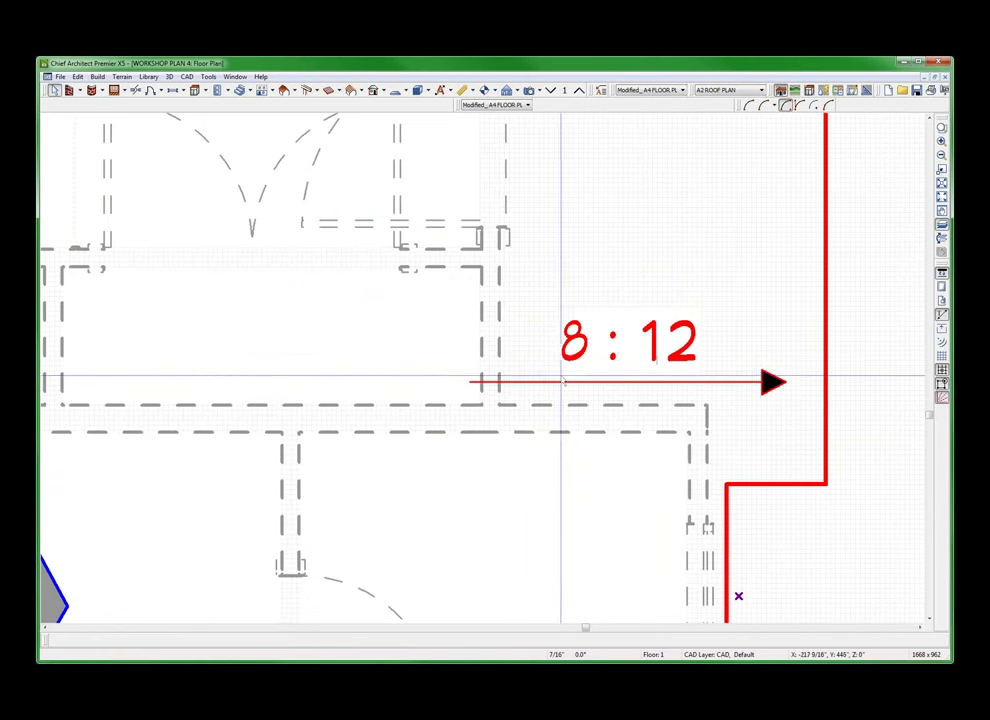
scroll(647, 318, "down", 5)
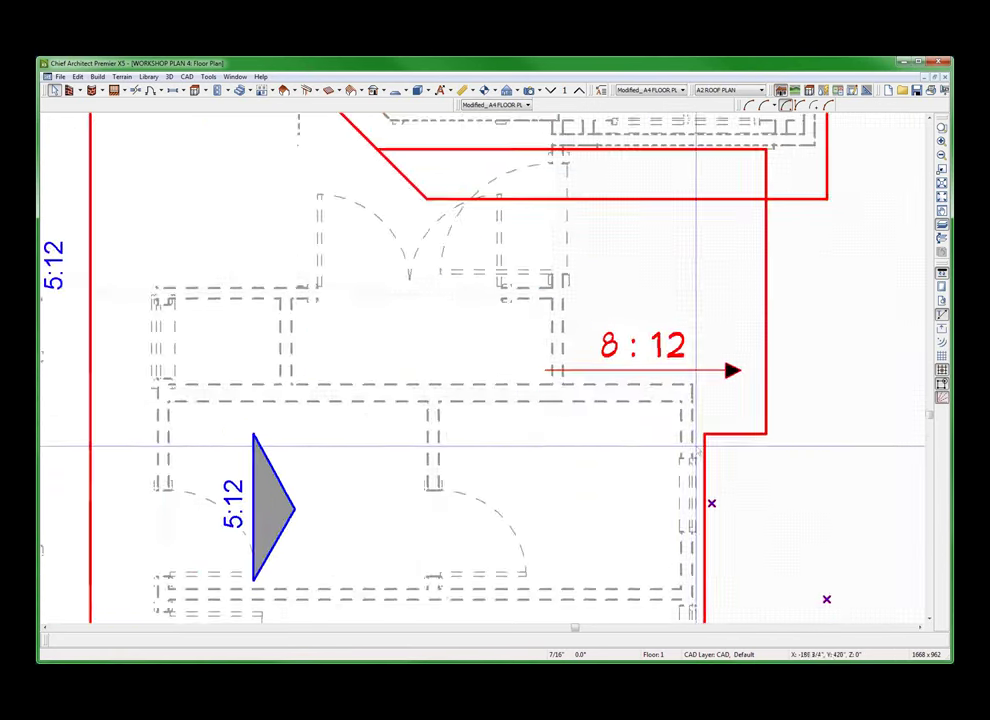
left_click(680, 387)
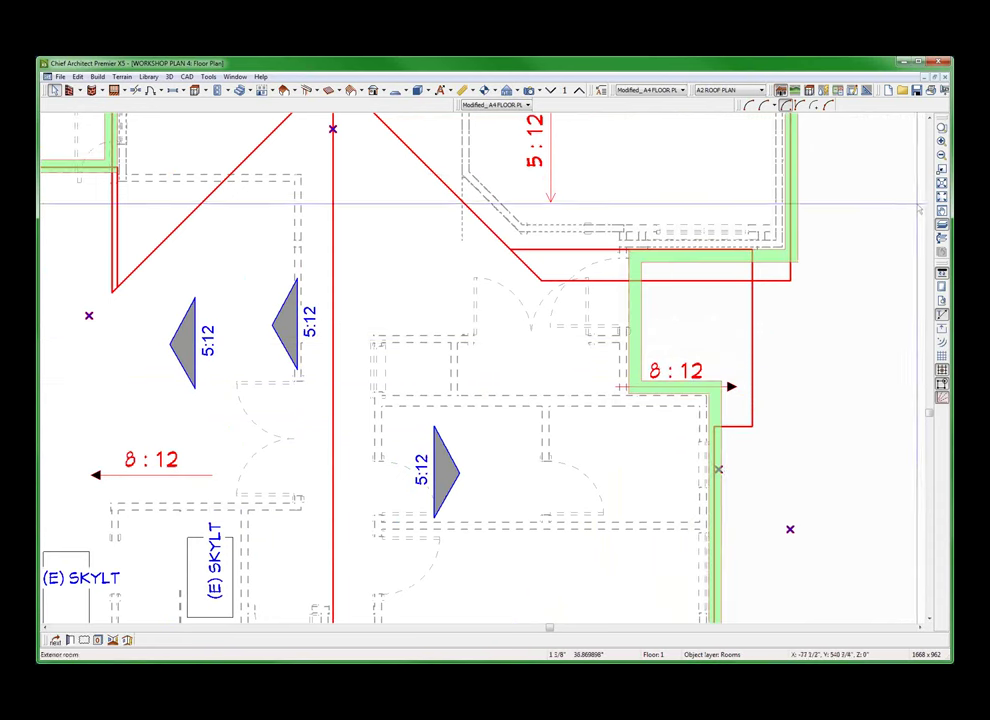
left_click(865, 179)
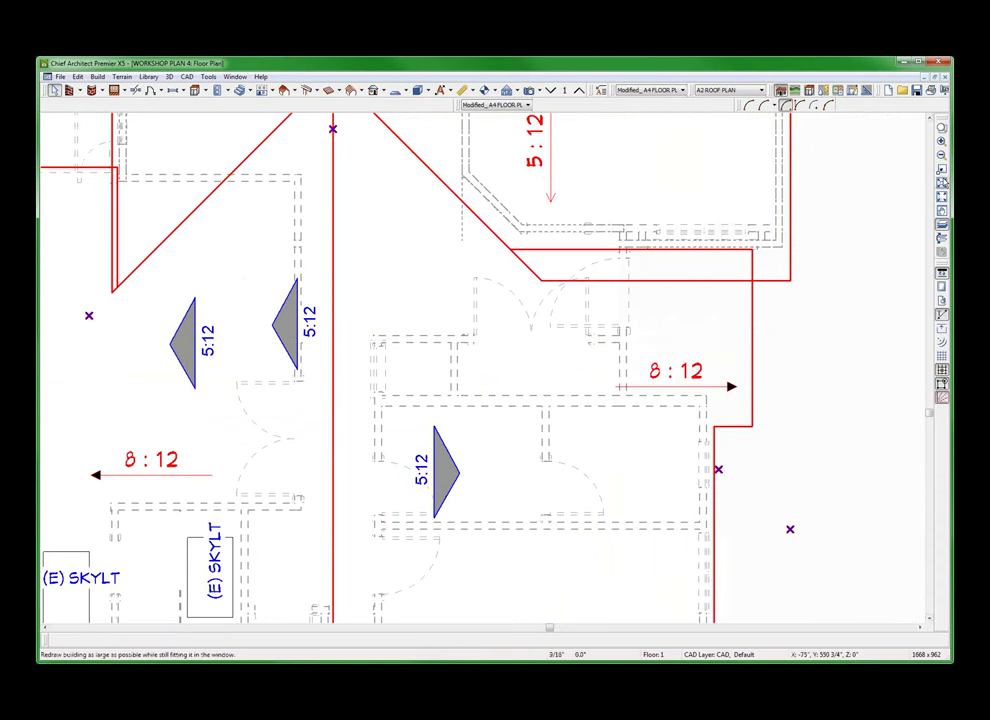